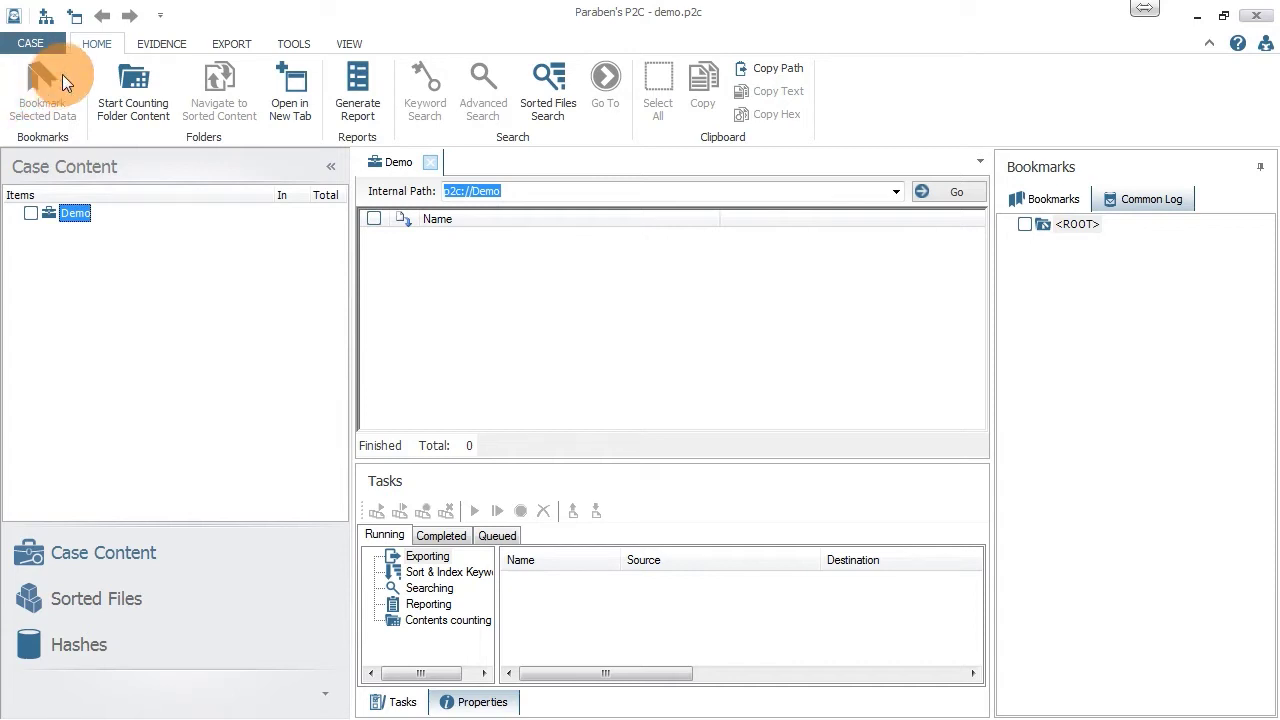
Add the image file james-xbox360.pfr from the Desktop as auto-detected image evidence named james-xbox360.
{"action": "left_click", "coordinate": [46, 15]}
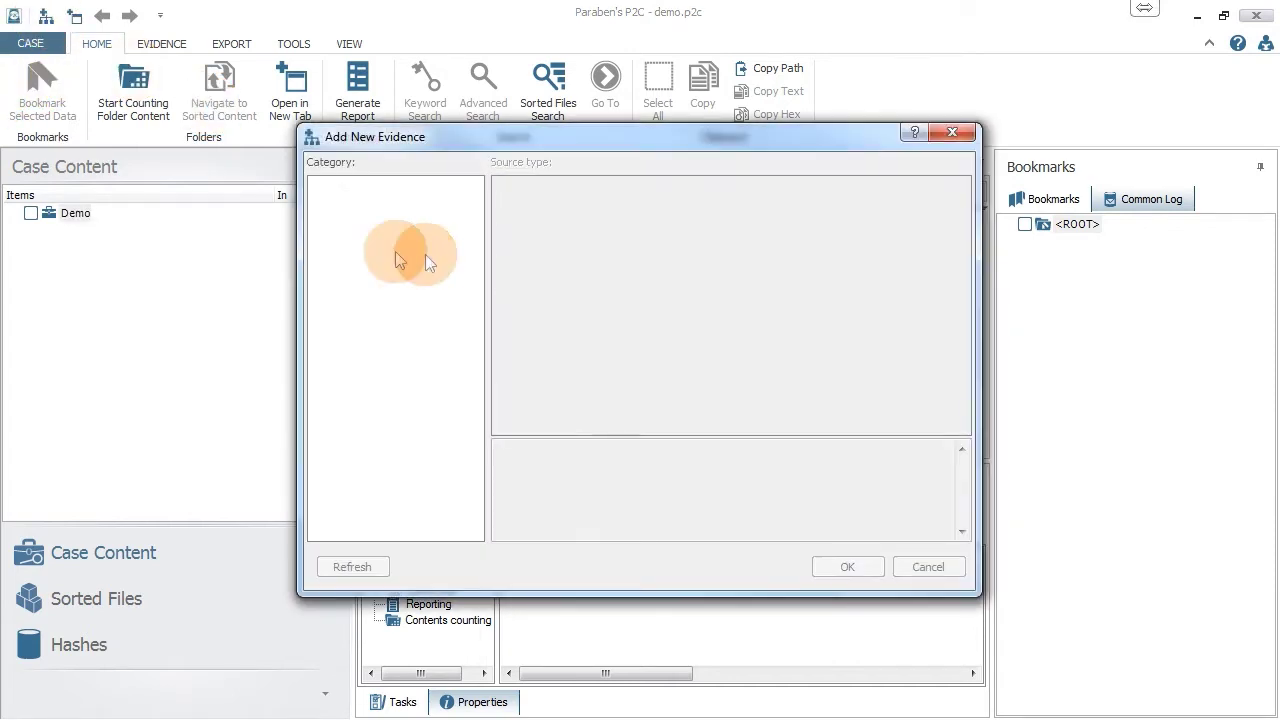
{"action": "left_click", "coordinate": [360, 217]}
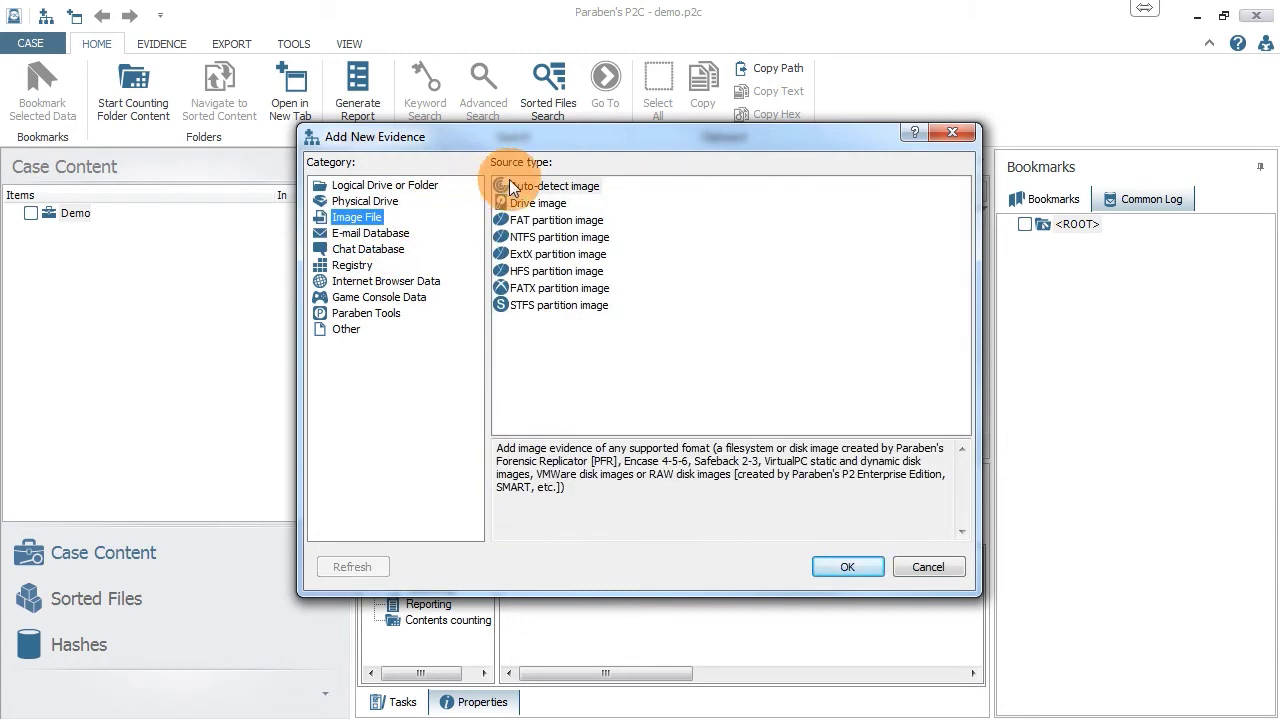
{"action": "left_click", "coordinate": [512, 187]}
{"action": "left_click", "coordinate": [848, 566]}
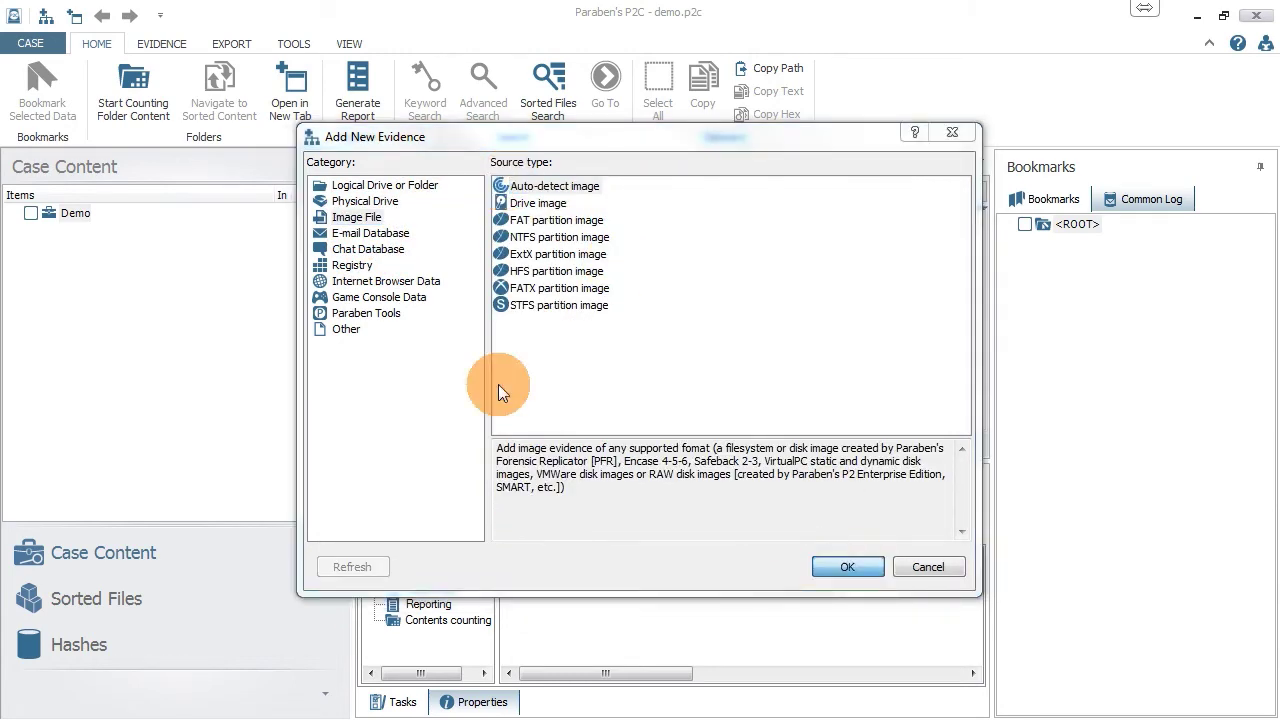
{"action": "left_click", "coordinate": [564, 522]}
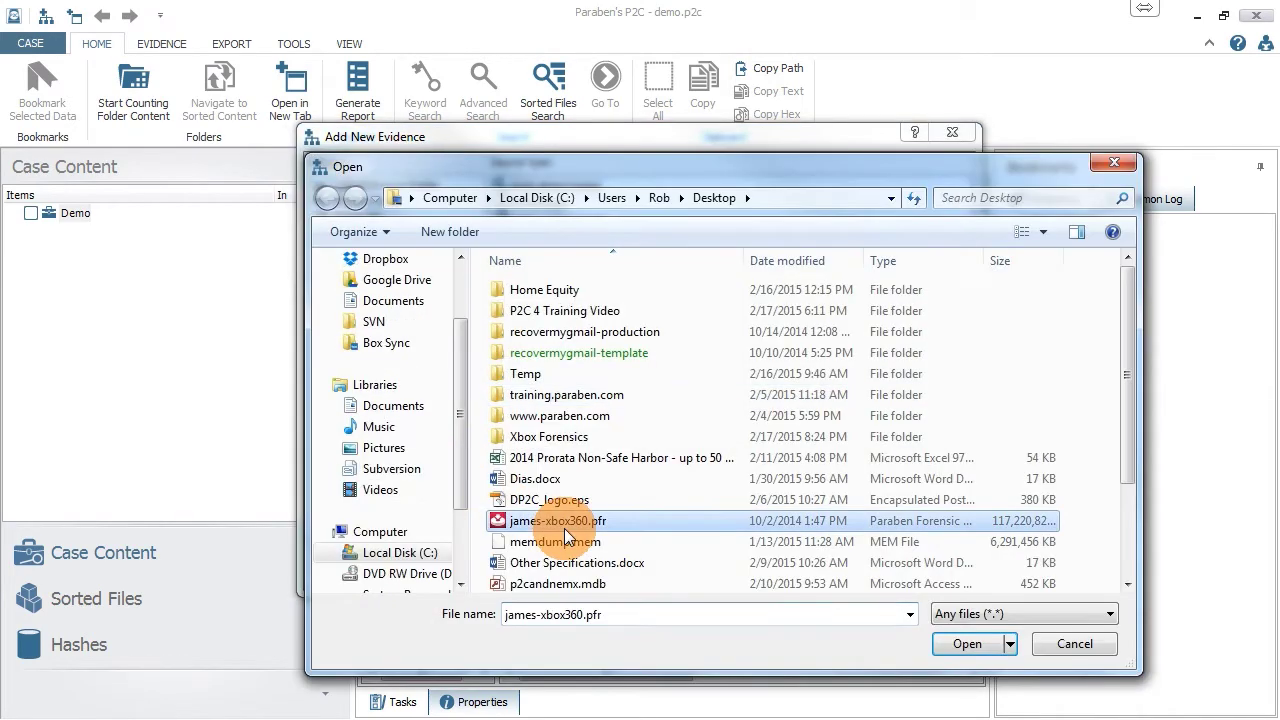
{"action": "left_click", "coordinate": [954, 641]}
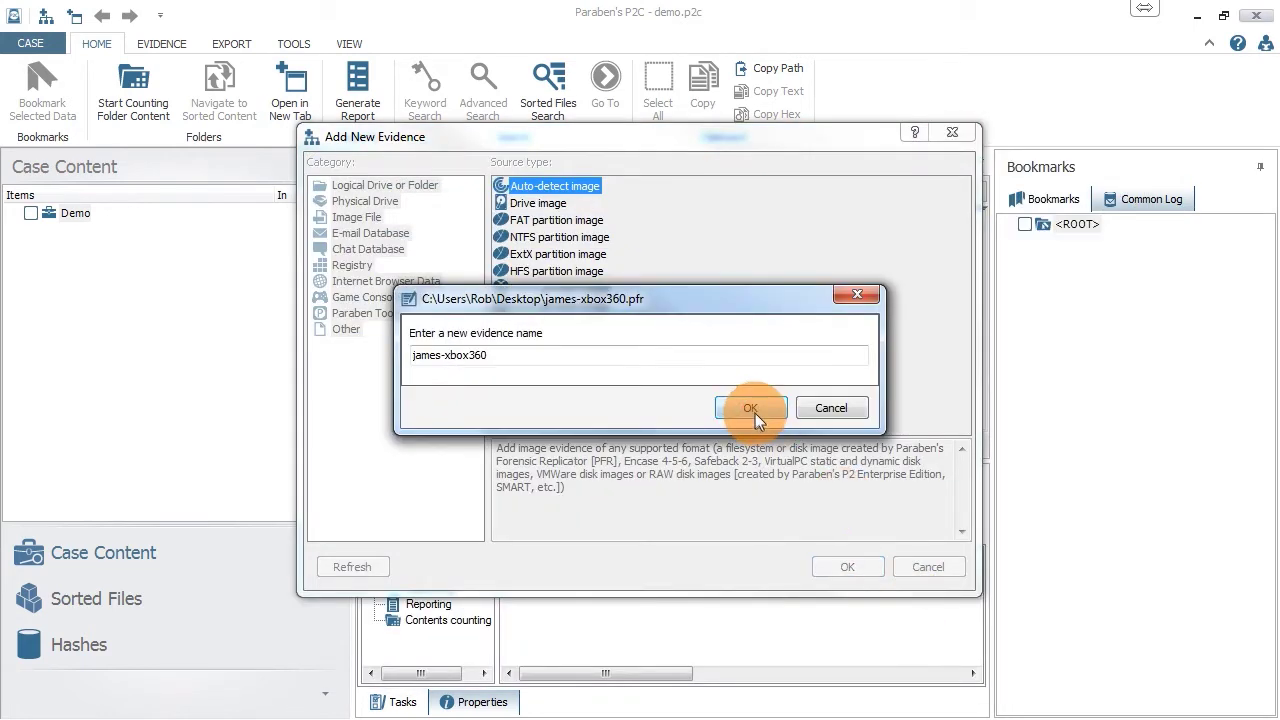
{"action": "left_click", "coordinate": [752, 410]}
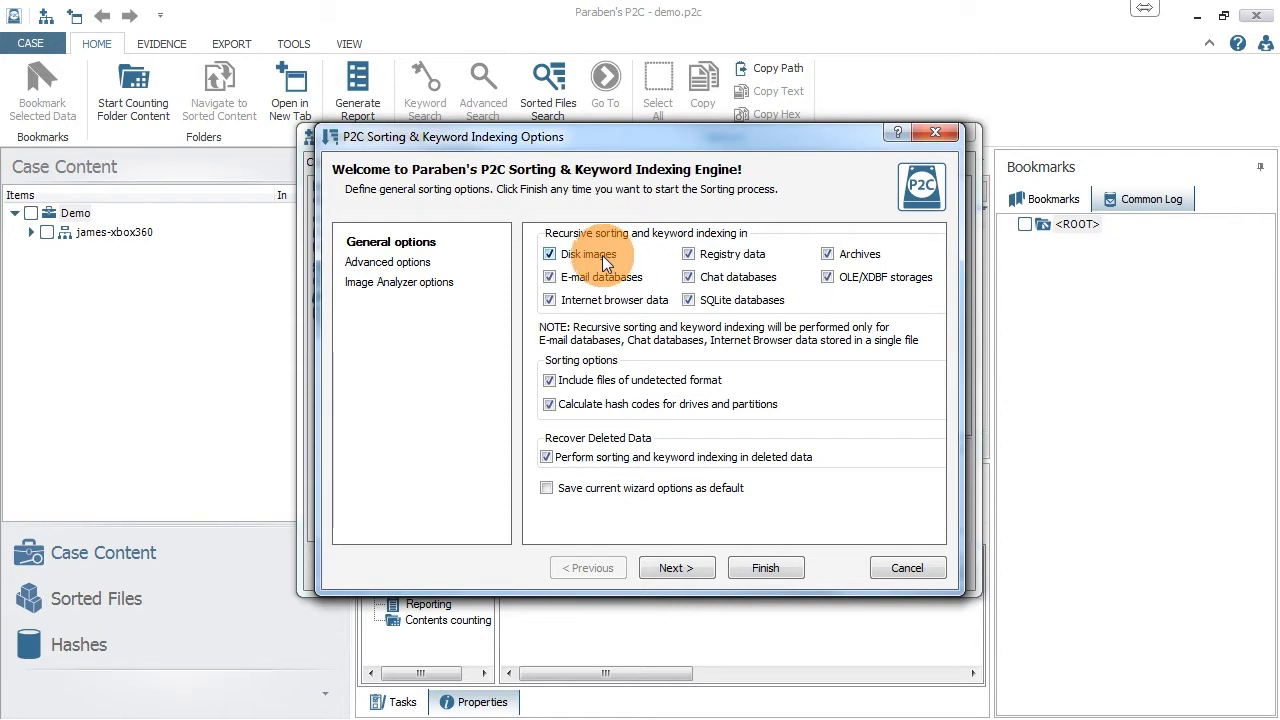
Exclude disk images from recursive sorting, accept the advanced and Image Analyzer options, and start the sorting and keyword indexing task.
{"action": "left_click", "coordinate": [549, 254]}
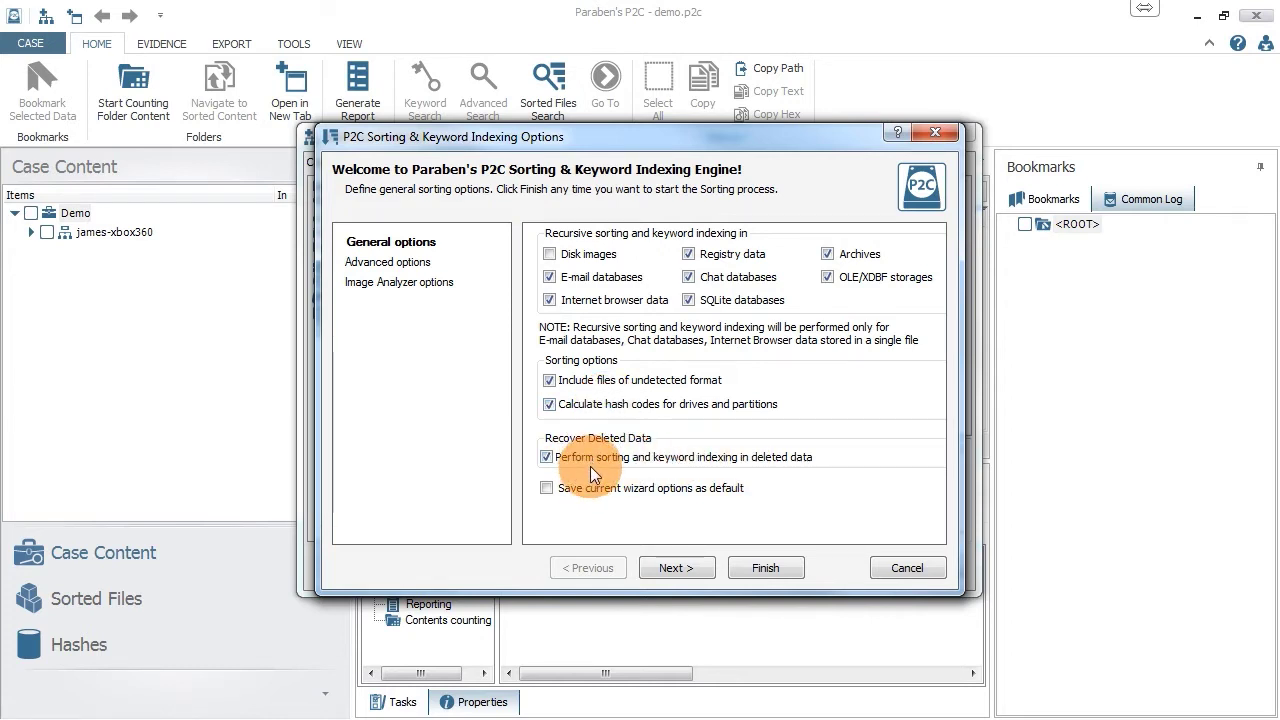
{"action": "left_click", "coordinate": [676, 568]}
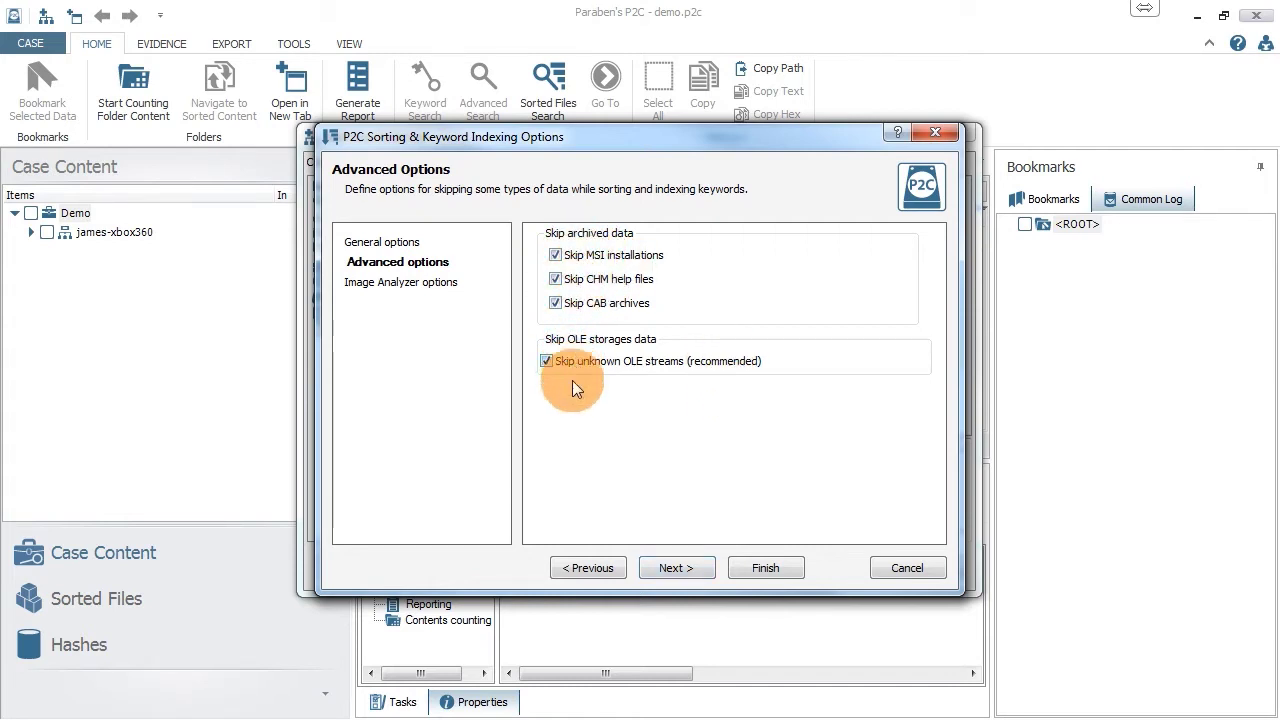
{"action": "left_click", "coordinate": [674, 566]}
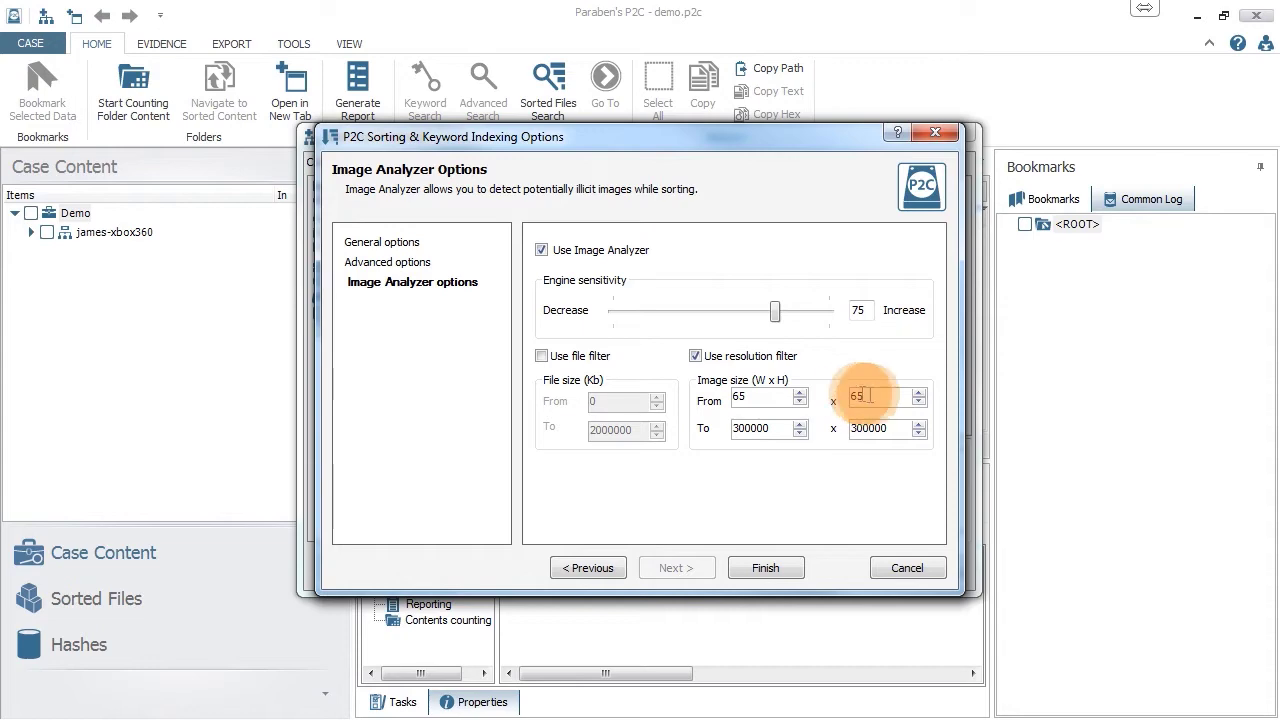
{"action": "left_click", "coordinate": [765, 567]}
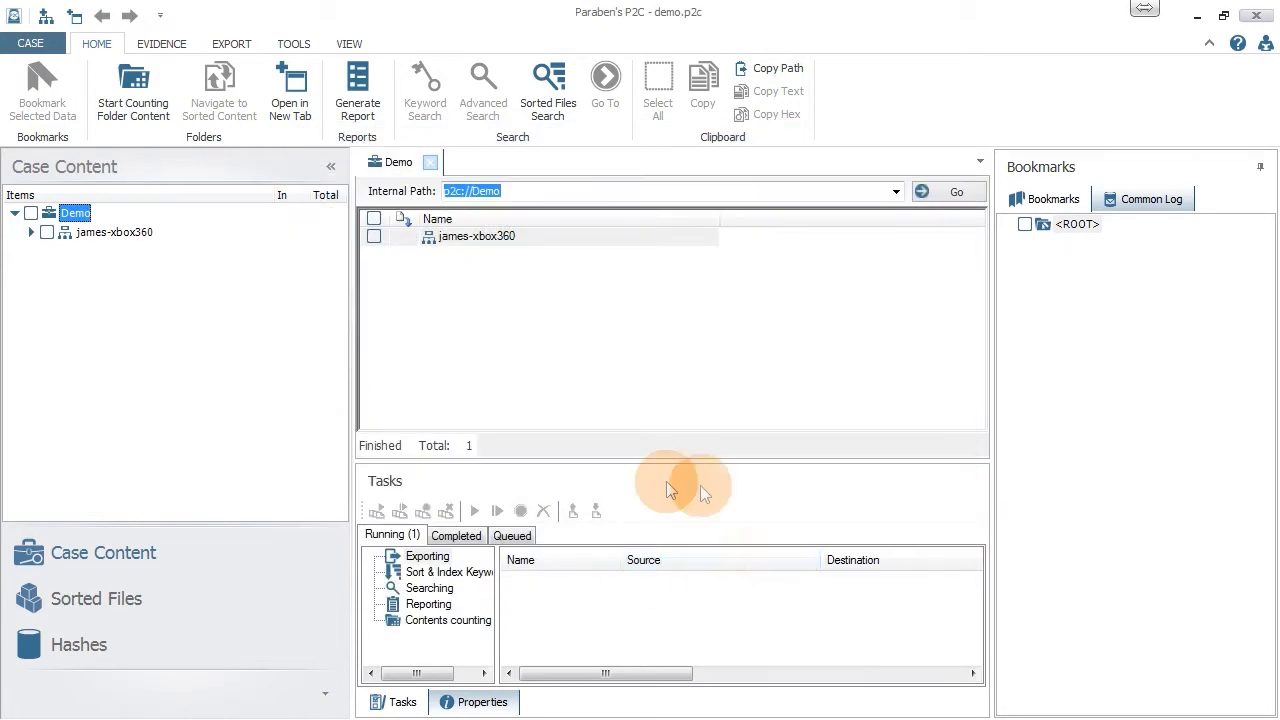
{"action": "left_click", "coordinate": [433, 572]}
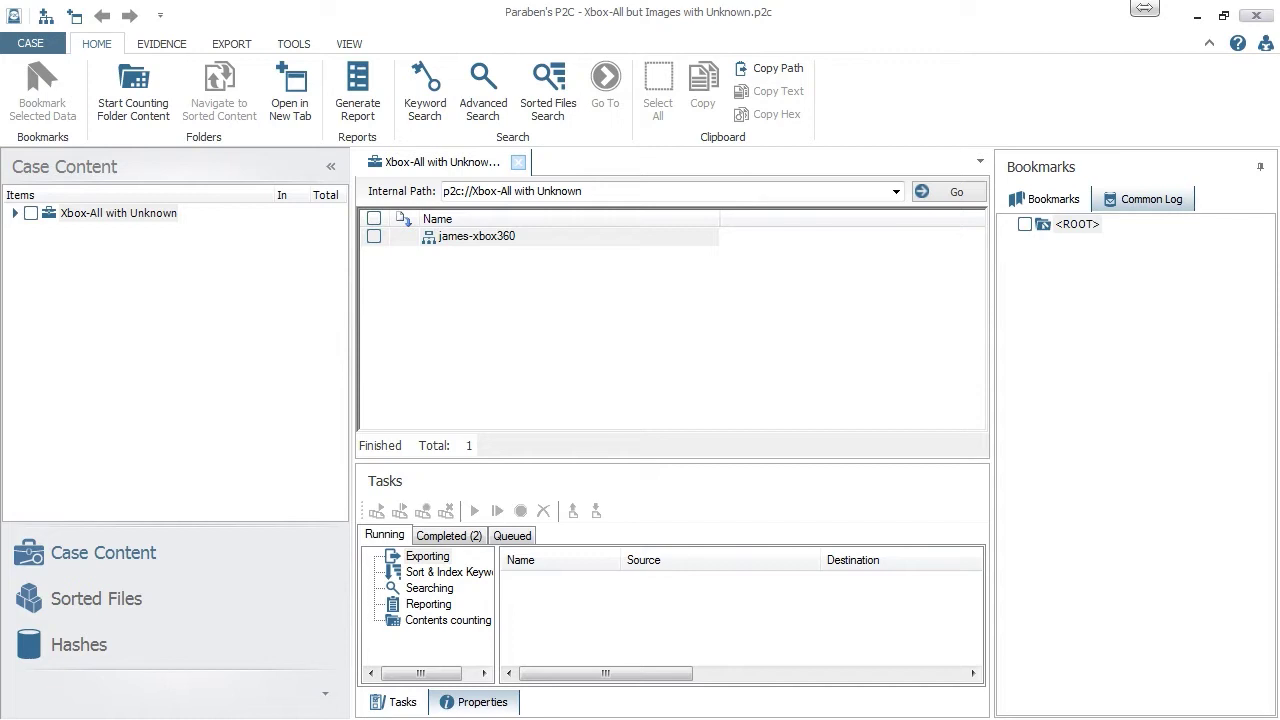
Open the sorted files of the processed Xbox case and look through the Game Console Files category.
{"action": "left_click", "coordinate": [118, 603]}
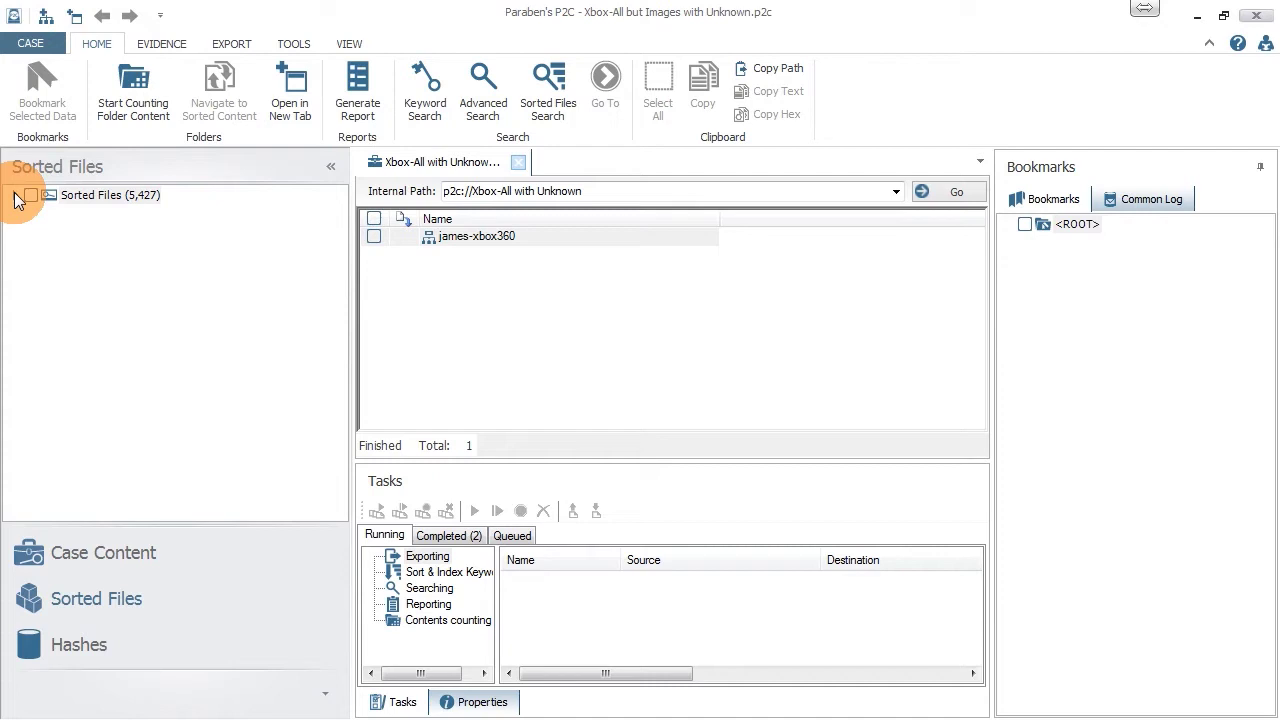
{"action": "left_click", "coordinate": [17, 197]}
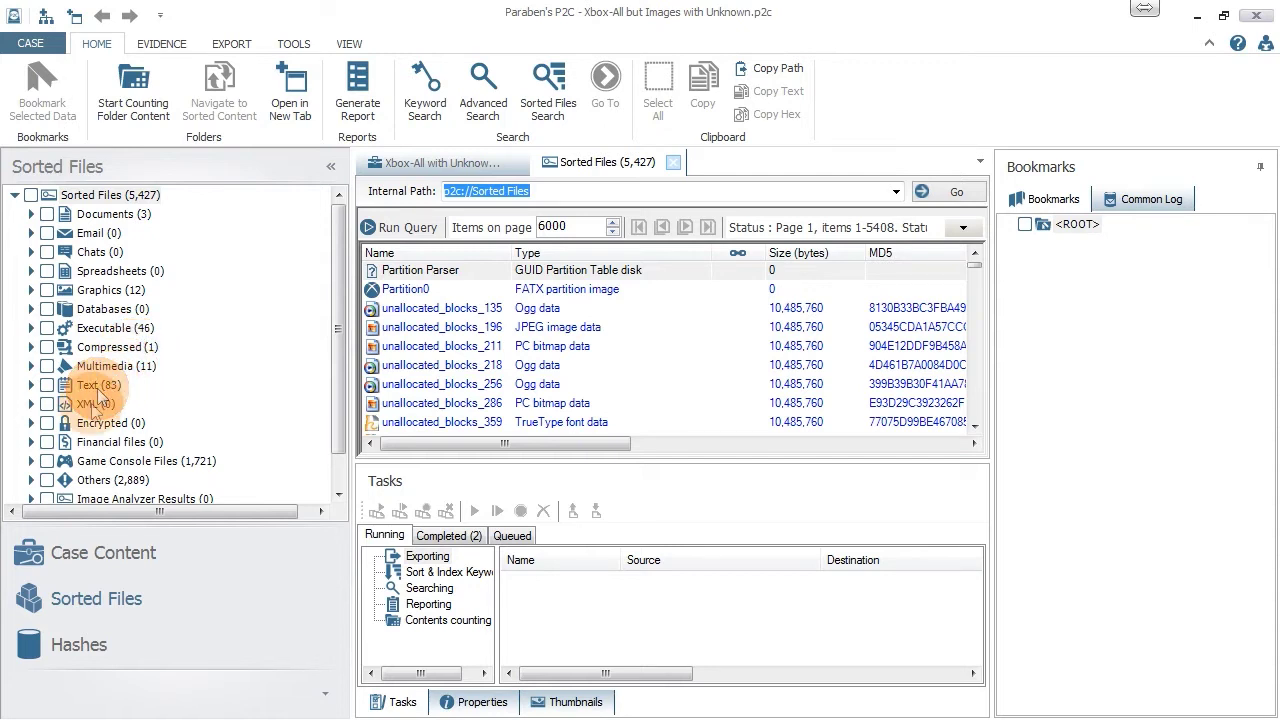
{"action": "left_click", "coordinate": [118, 460]}
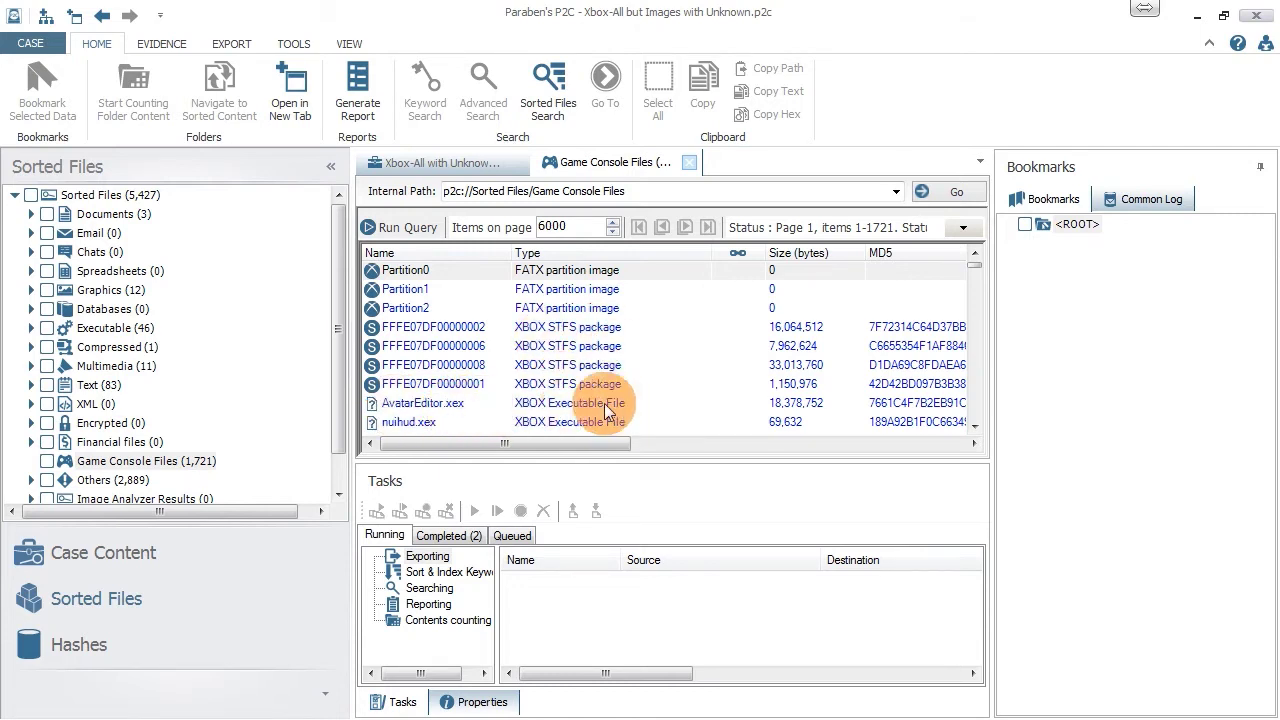
{"action": "left_click_drag", "start_coordinate": [980, 265], "coordinate": [978, 270]}
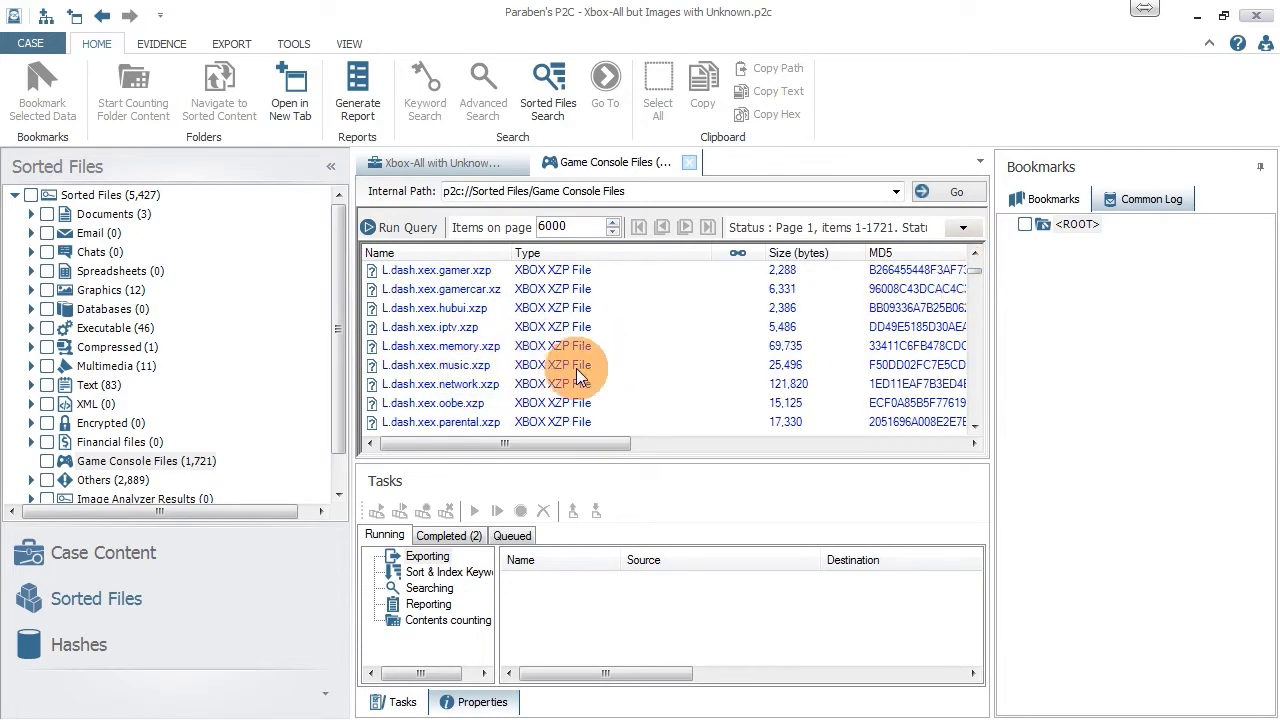
{"action": "left_click_drag", "start_coordinate": [973, 268], "coordinate": [975, 274]}
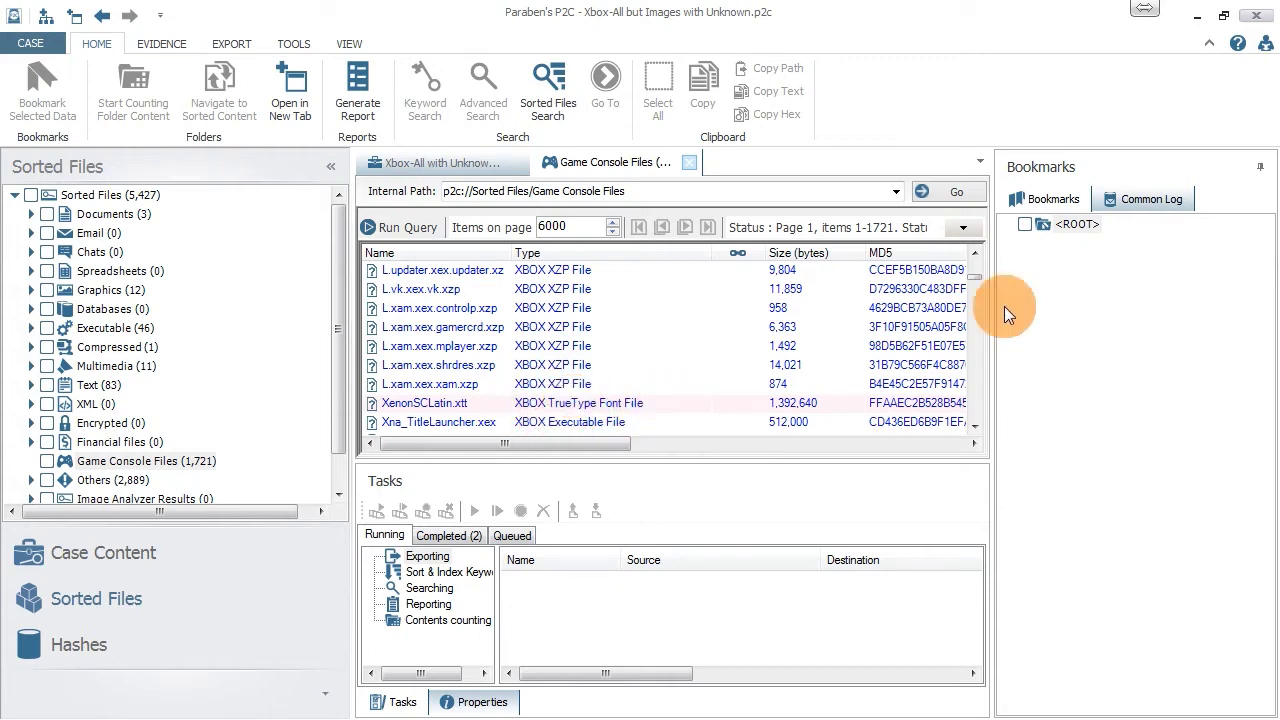
{"action": "left_click_drag", "start_coordinate": [977, 275], "coordinate": [269, 504]}
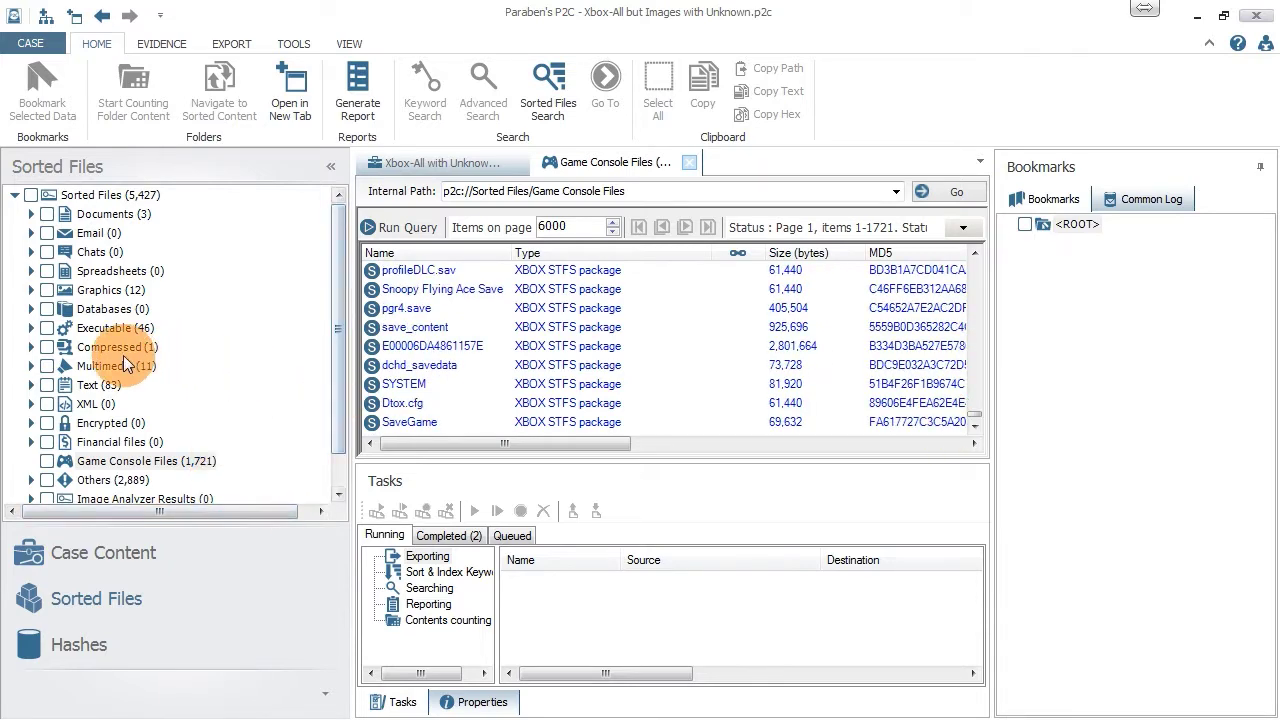
List the sorted Graphics category and open the file view for 46_0.FGF.
{"action": "left_click", "coordinate": [108, 292]}
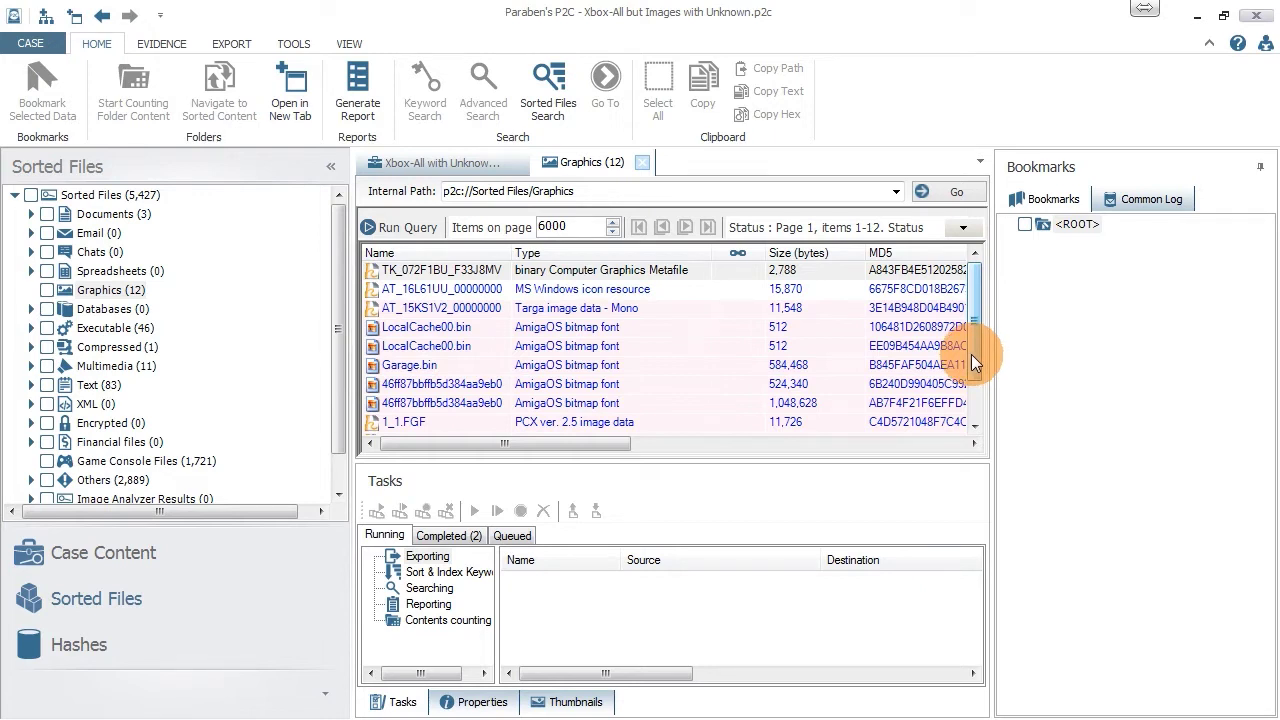
{"action": "left_click_drag", "start_coordinate": [971, 354], "coordinate": [976, 393]}
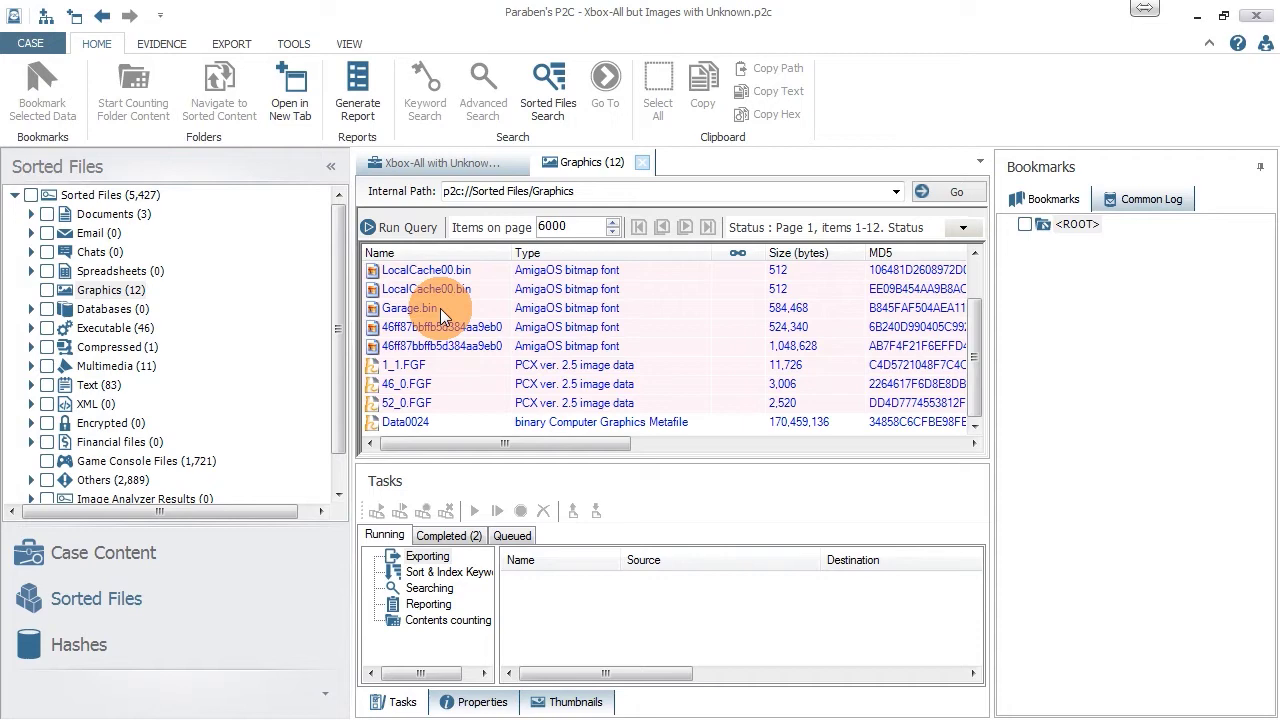
{"action": "left_click", "coordinate": [438, 421]}
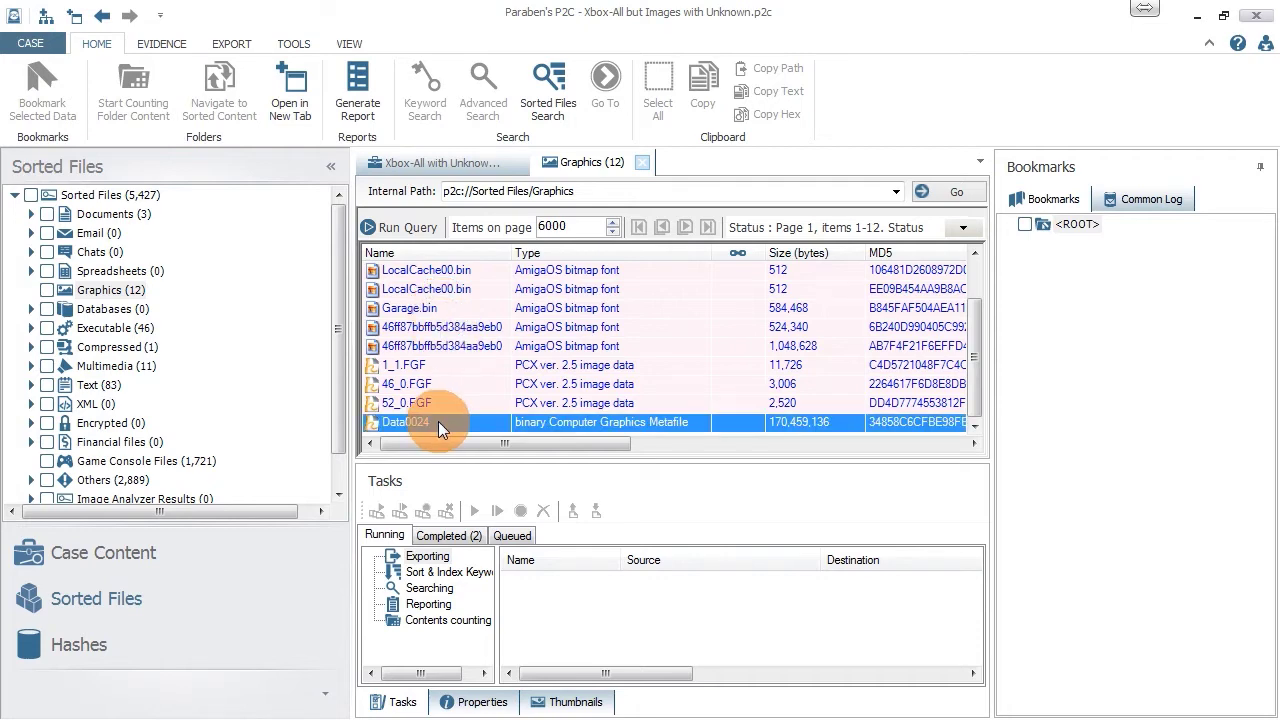
{"action": "left_click", "coordinate": [494, 384]}
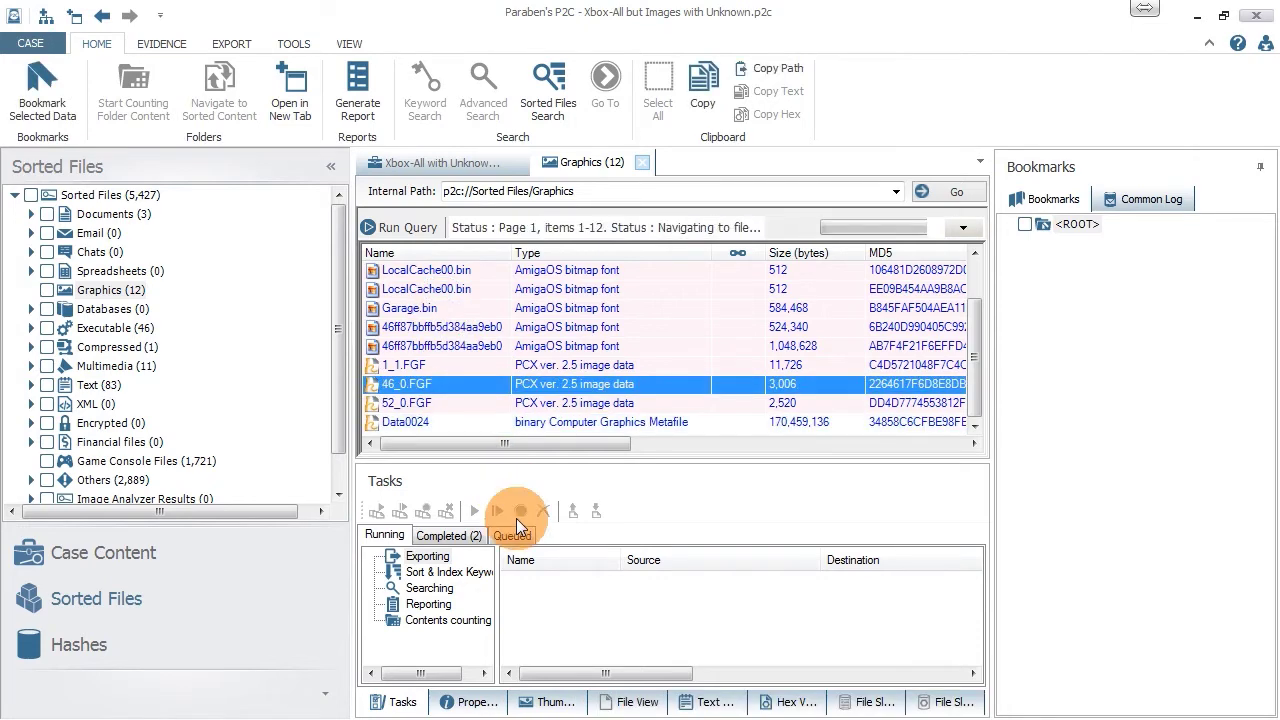
{"action": "left_click", "coordinate": [637, 703]}
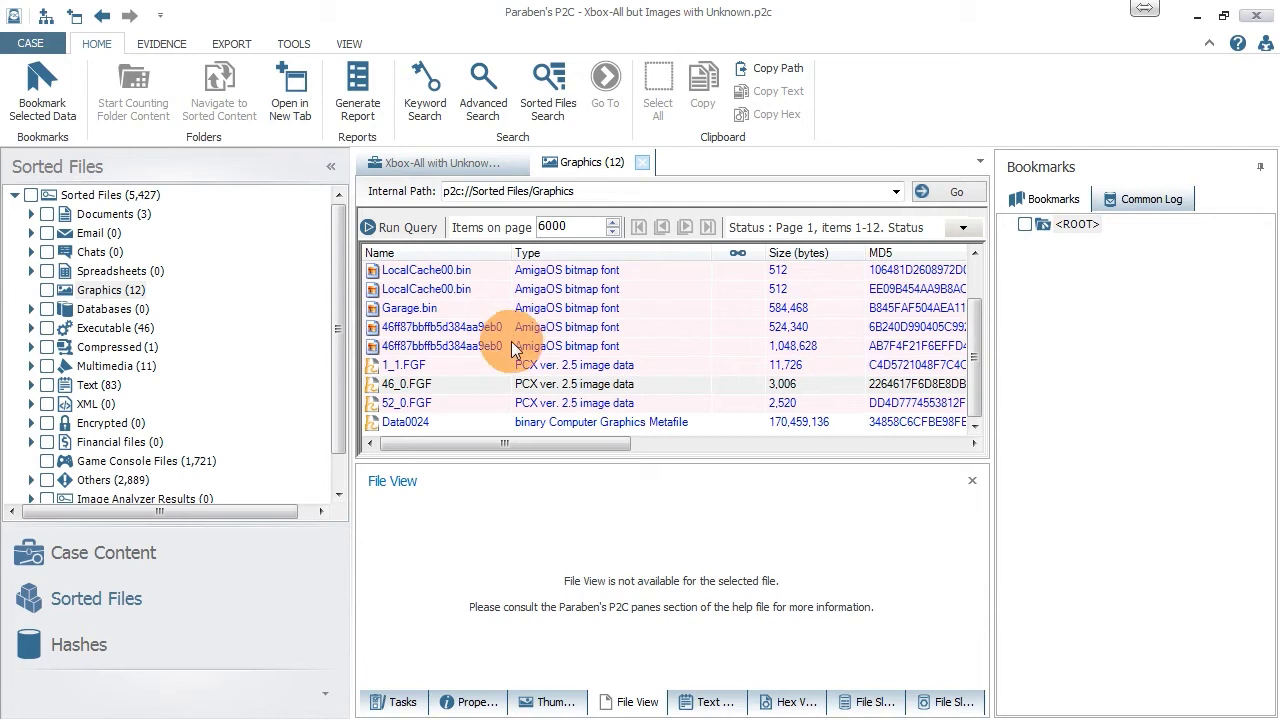
Select Garage.bin in the Graphics results and check the neighbouring files in the list.
{"action": "left_click", "coordinate": [461, 308]}
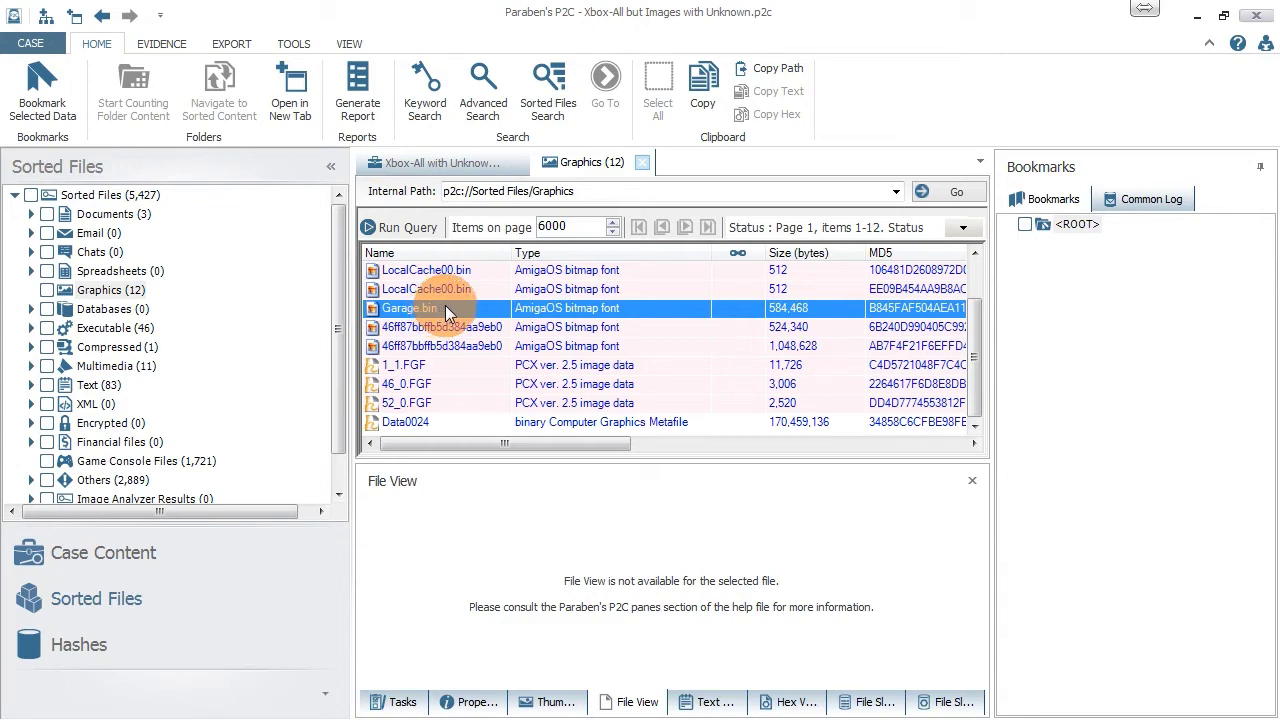
{"action": "scroll", "coordinate": [450, 345], "scroll_direction": "up", "scroll_amount": 1}
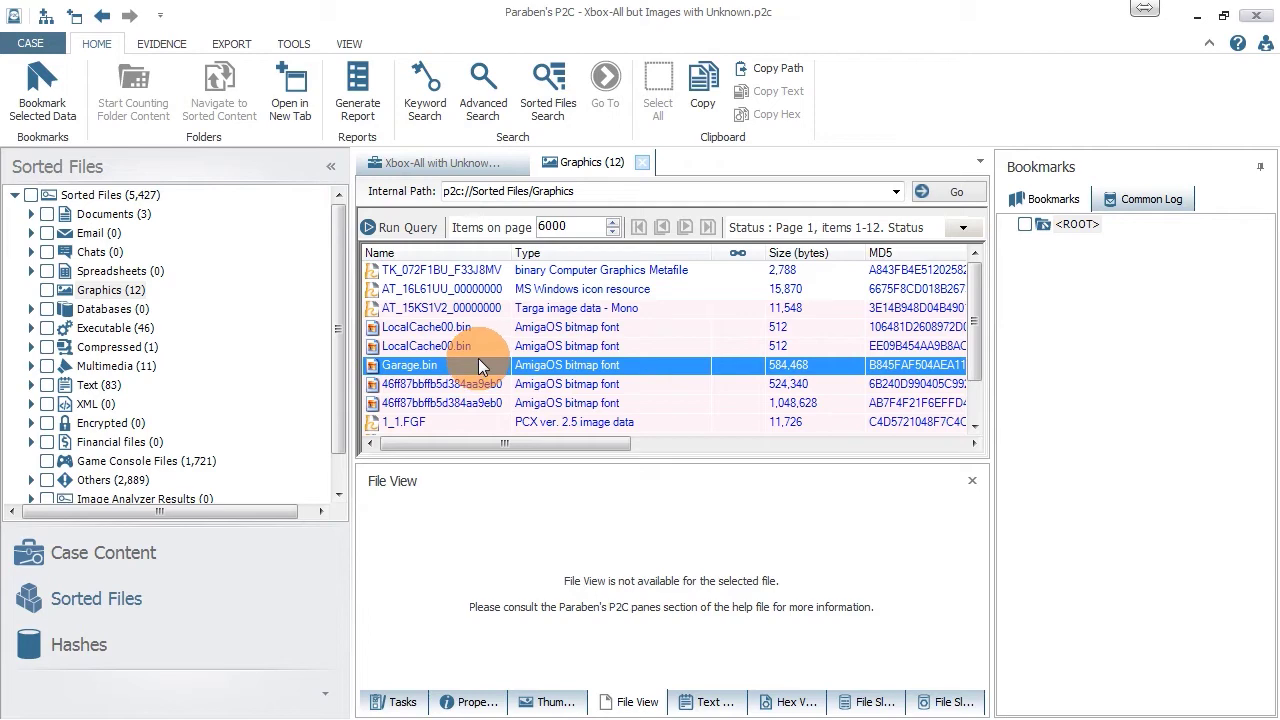
{"action": "scroll", "coordinate": [455, 330], "scroll_direction": "down", "scroll_amount": 1}
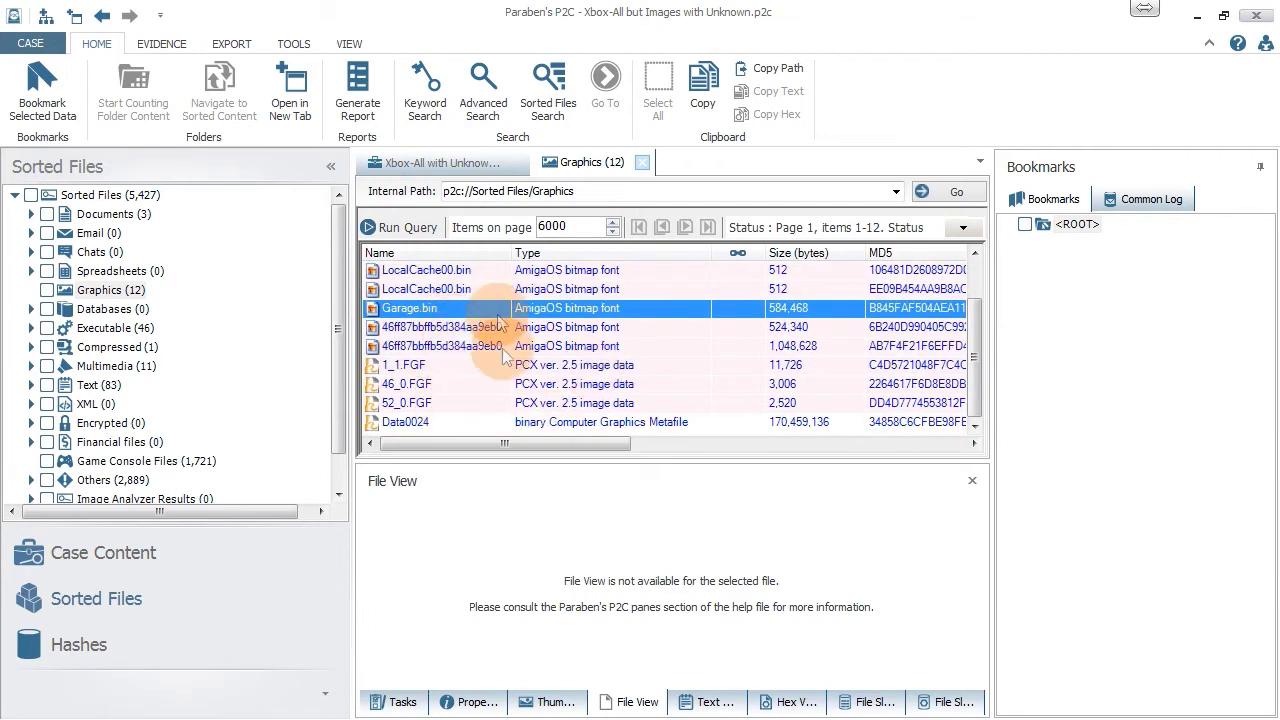
Expand Recovered from Unallocated Space in the sorted files and list its Graphics category.
{"action": "left_click", "coordinate": [102, 289]}
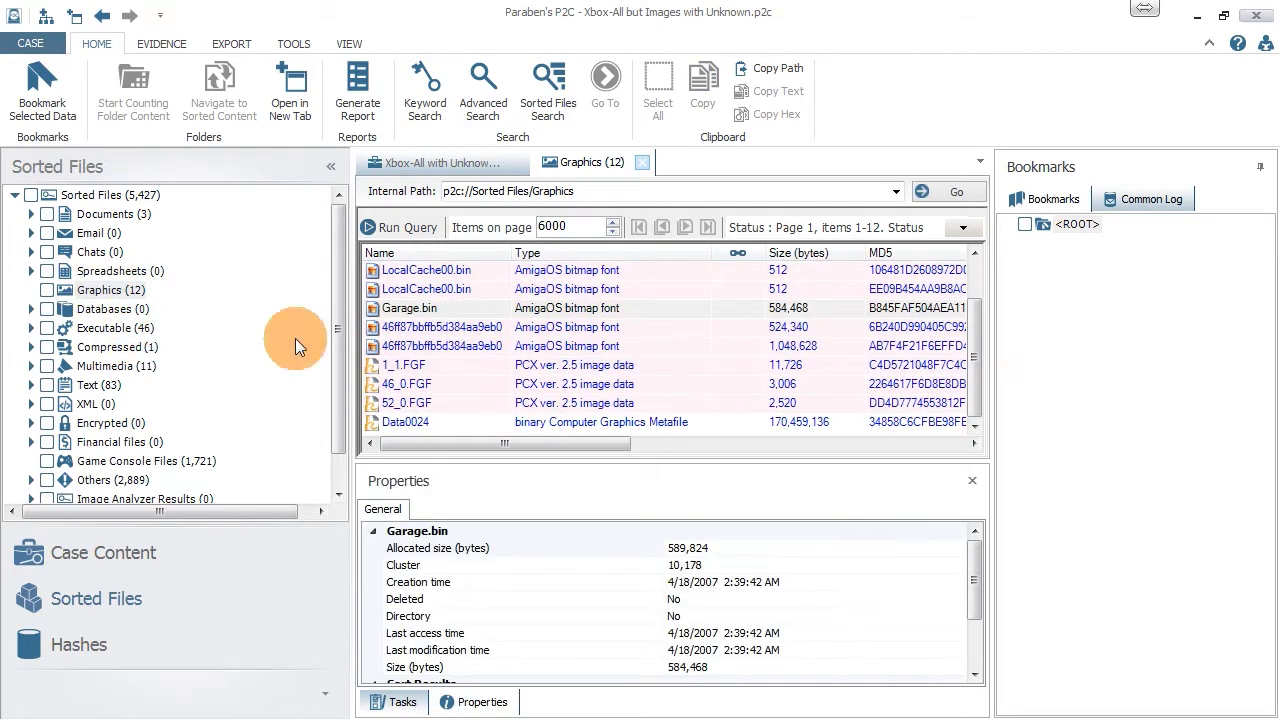
{"action": "left_click_drag", "start_coordinate": [337, 329], "coordinate": [338, 385]}
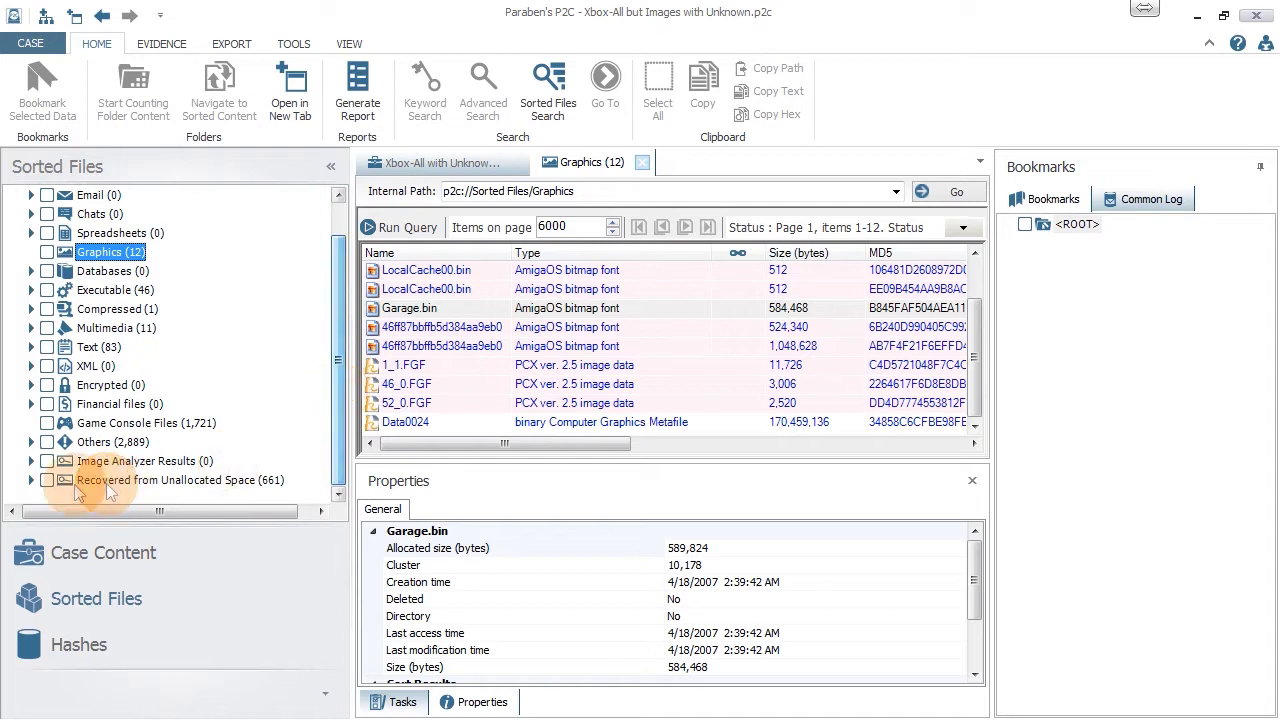
{"action": "left_click", "coordinate": [33, 481]}
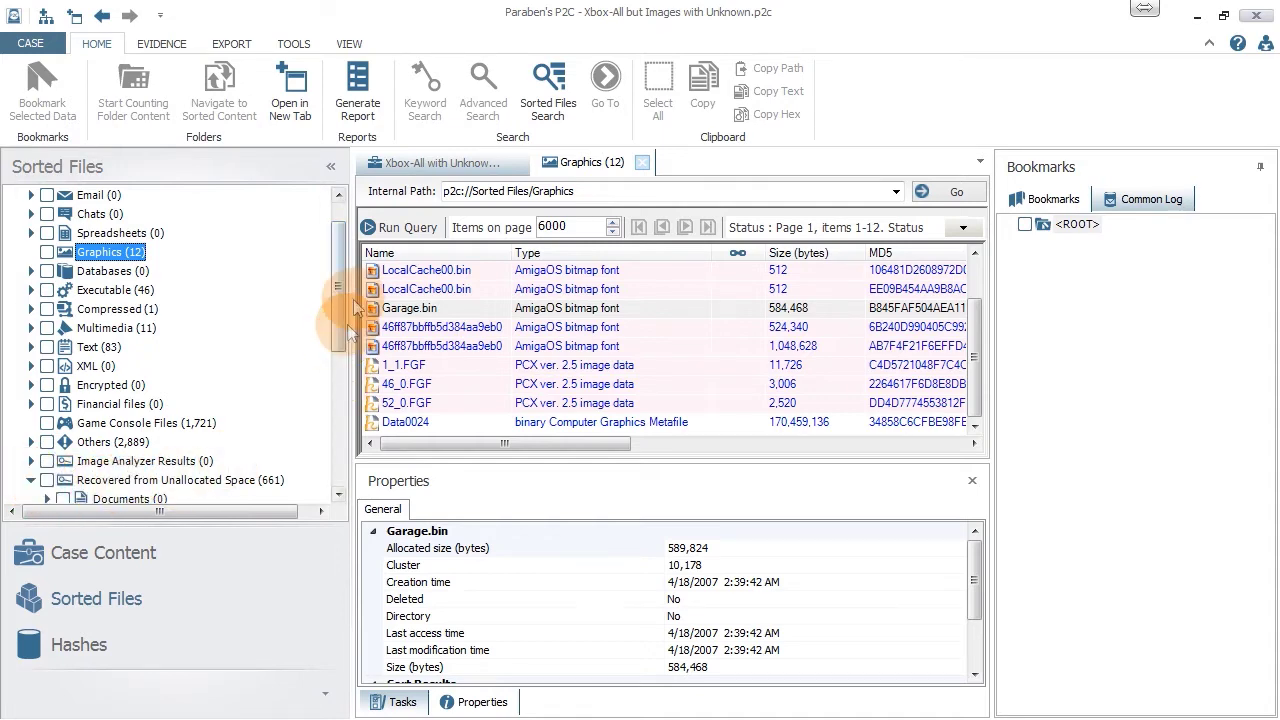
{"action": "left_click_drag", "start_coordinate": [339, 309], "coordinate": [328, 399]}
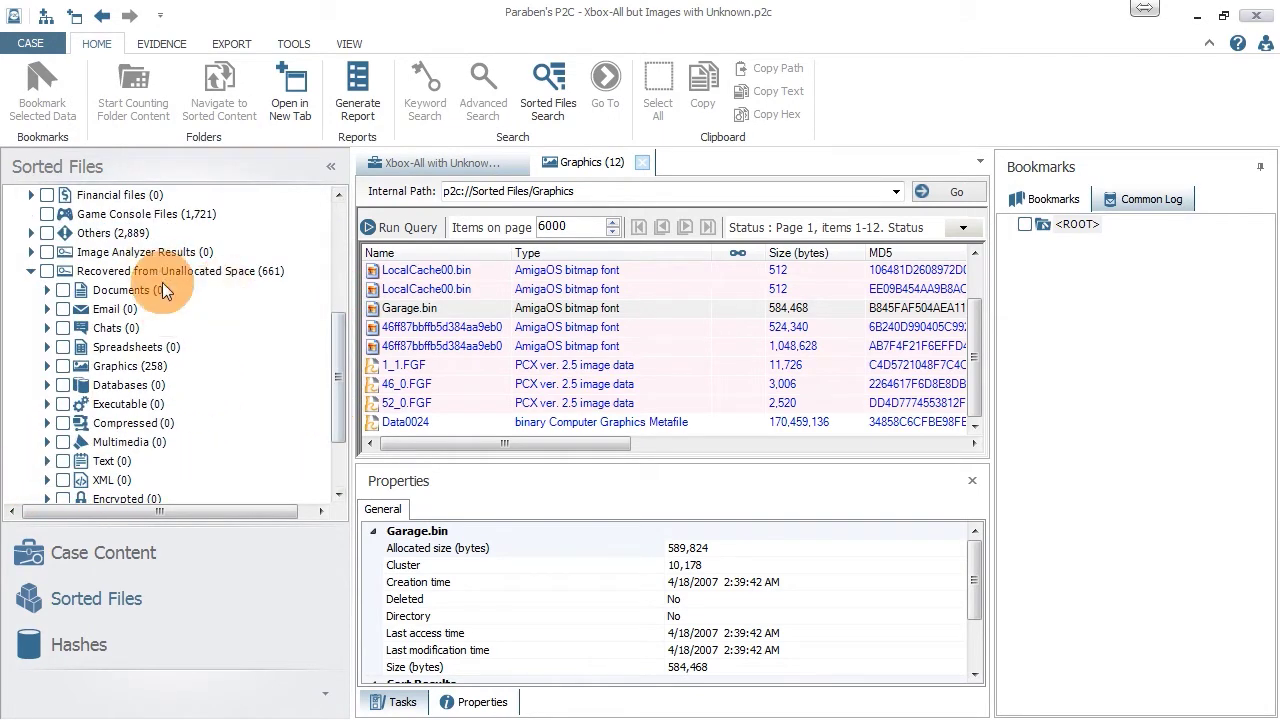
{"action": "left_click", "coordinate": [122, 366]}
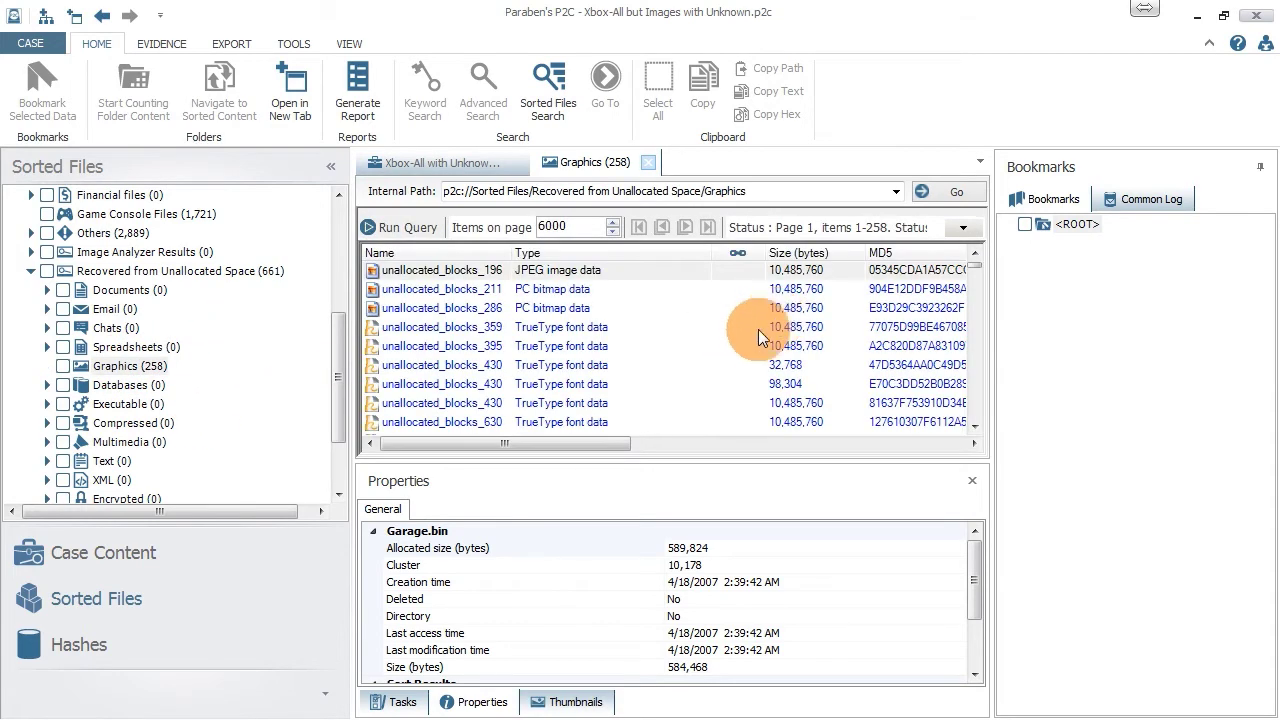
Browse the thumbnails of the graphics recovered from unallocated space.
{"action": "left_click", "coordinate": [475, 270]}
{"action": "left_click", "coordinate": [575, 701]}
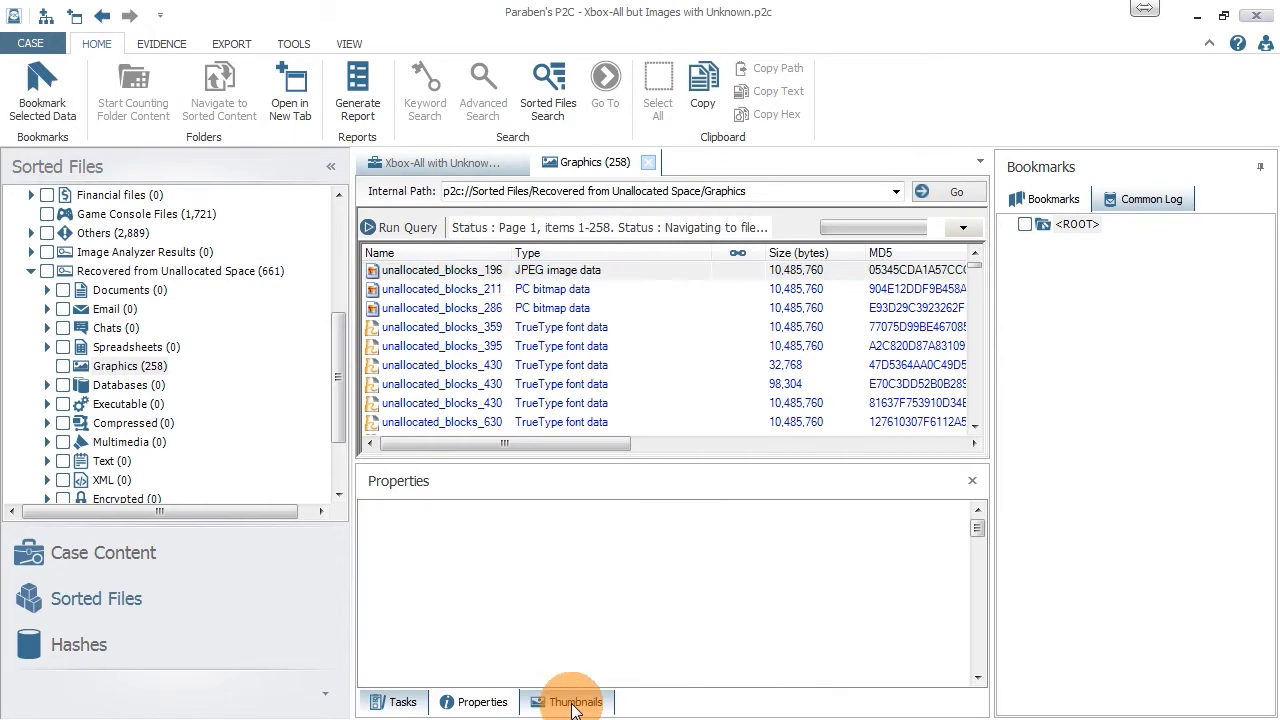
{"action": "left_click_drag", "start_coordinate": [981, 527], "coordinate": [982, 642]}
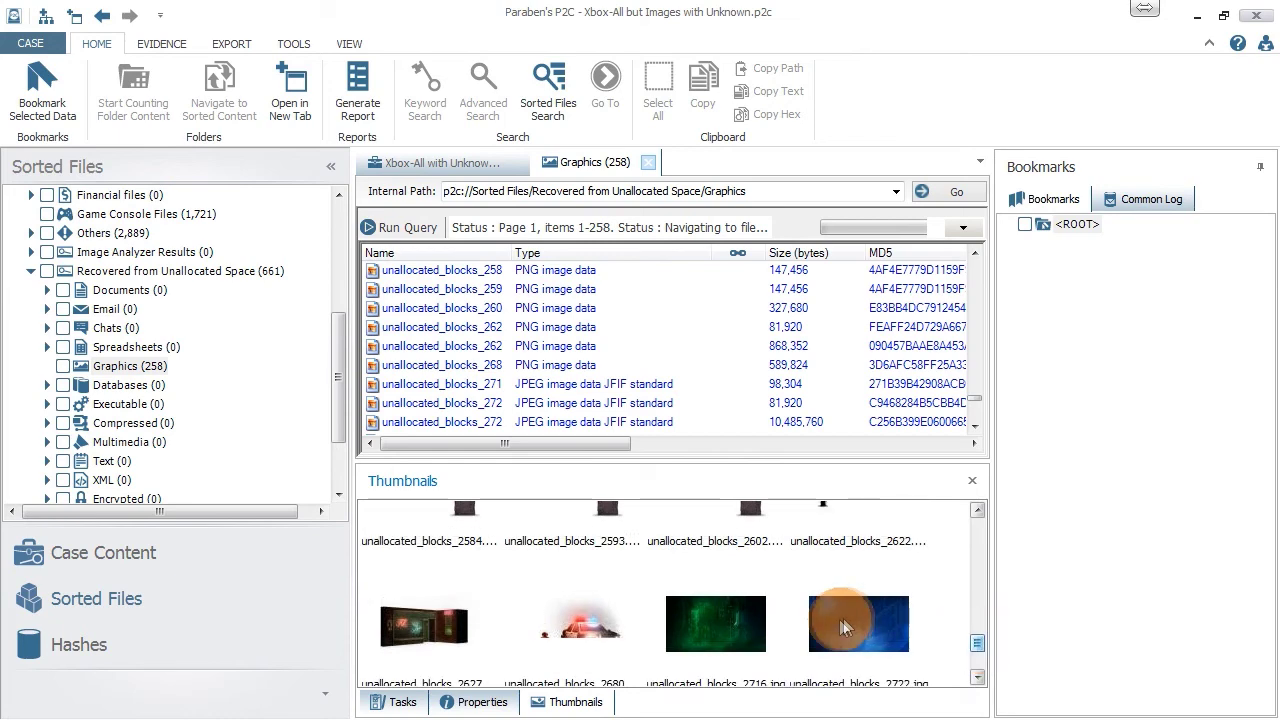
{"action": "left_click_drag", "start_coordinate": [980, 646], "coordinate": [966, 510]}
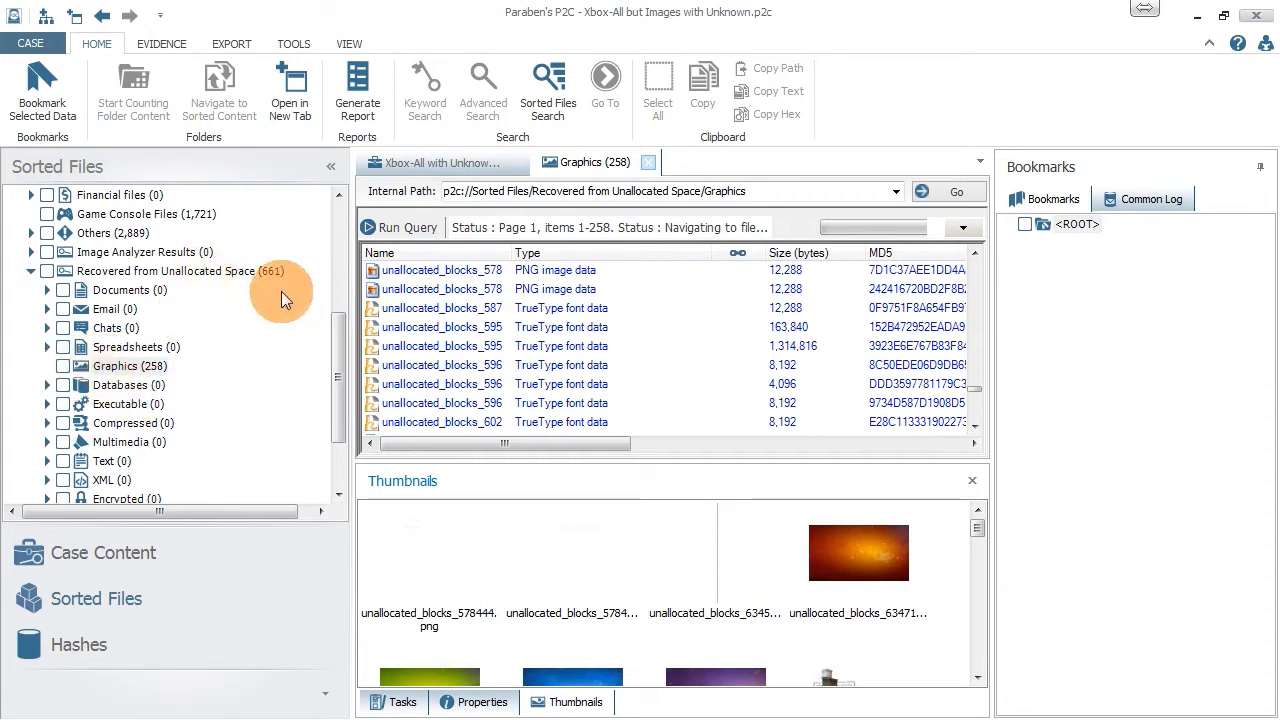
Return to the Game Console Files category and examine the Xbox partitions and STFS packages at the start of its list.
{"action": "mouse_move", "coordinate": [335, 352]}
{"action": "left_mouse_down"}
{"action": "mouse_move", "coordinate": [335, 422]}
{"action": "mouse_move", "coordinate": [343, 357]}
{"action": "mouse_move", "coordinate": [324, 338]}
{"action": "left_mouse_up"}
{"action": "left_click", "coordinate": [141, 347]}
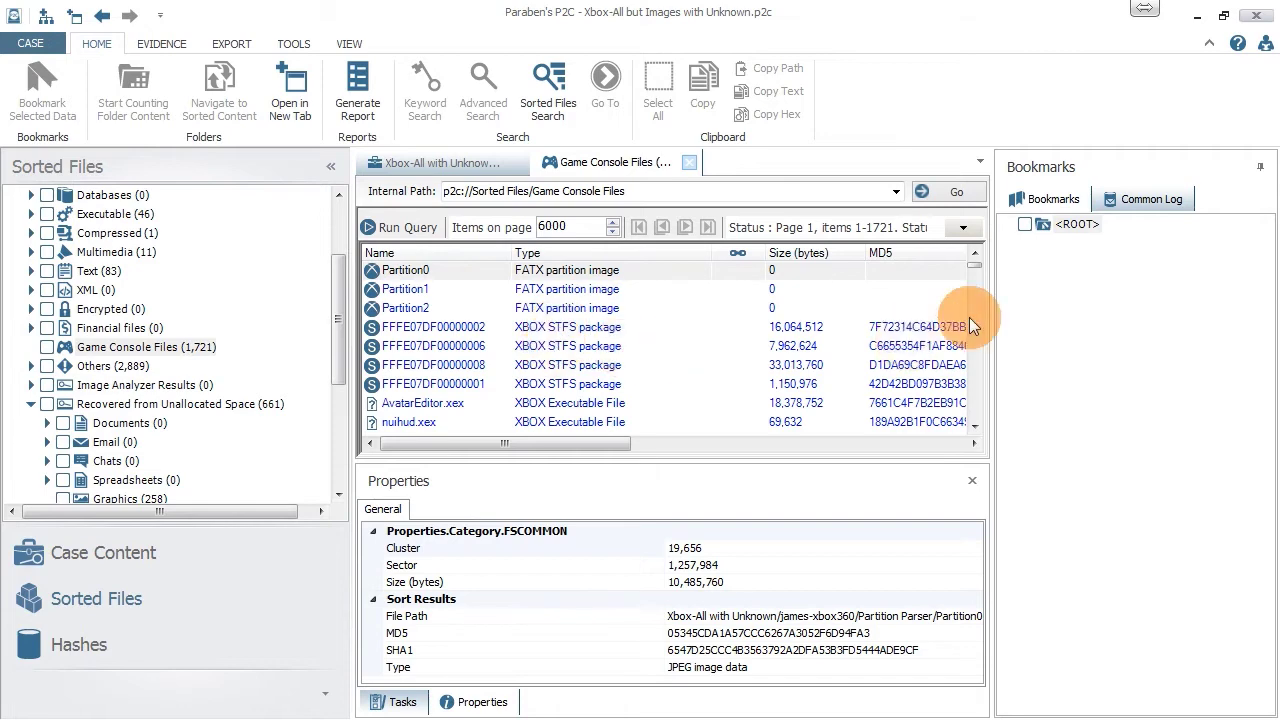
{"action": "left_click_drag", "start_coordinate": [973, 266], "coordinate": [973, 262]}
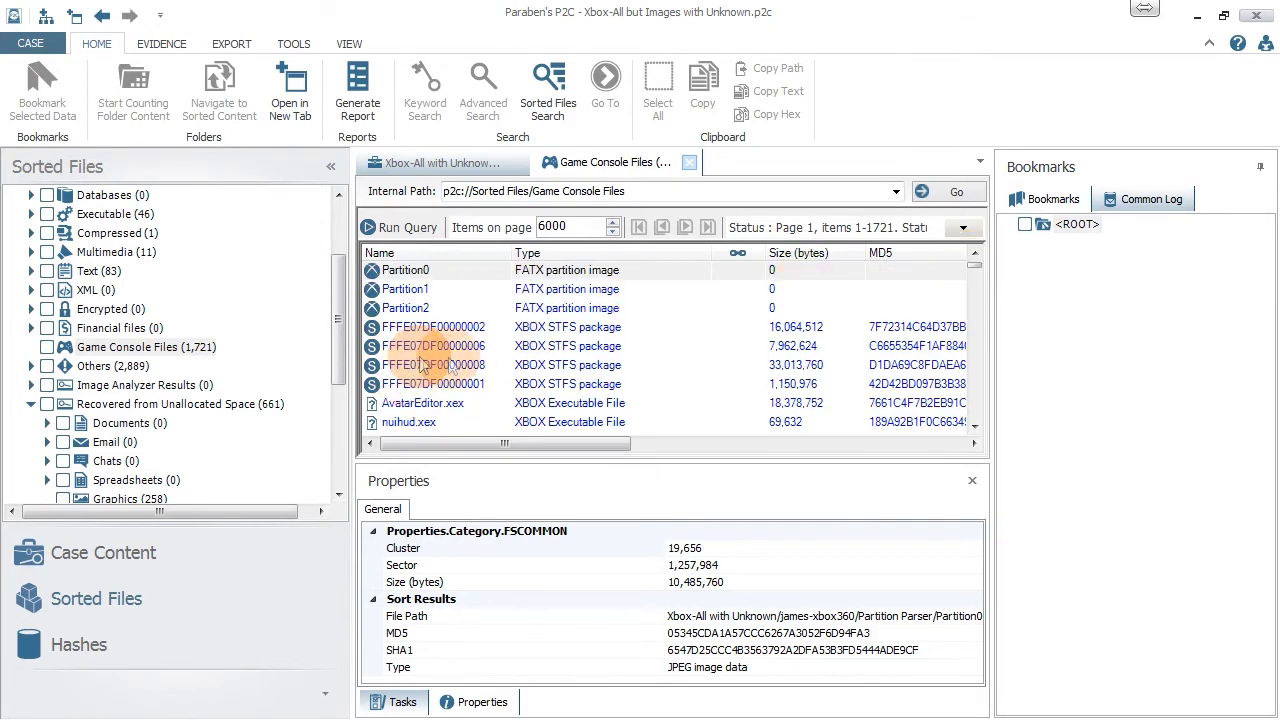
Find the vasoline STFS package in the Game Console Files list and open its source location in Case Content.
{"action": "left_click_drag", "start_coordinate": [977, 263], "coordinate": [973, 287]}
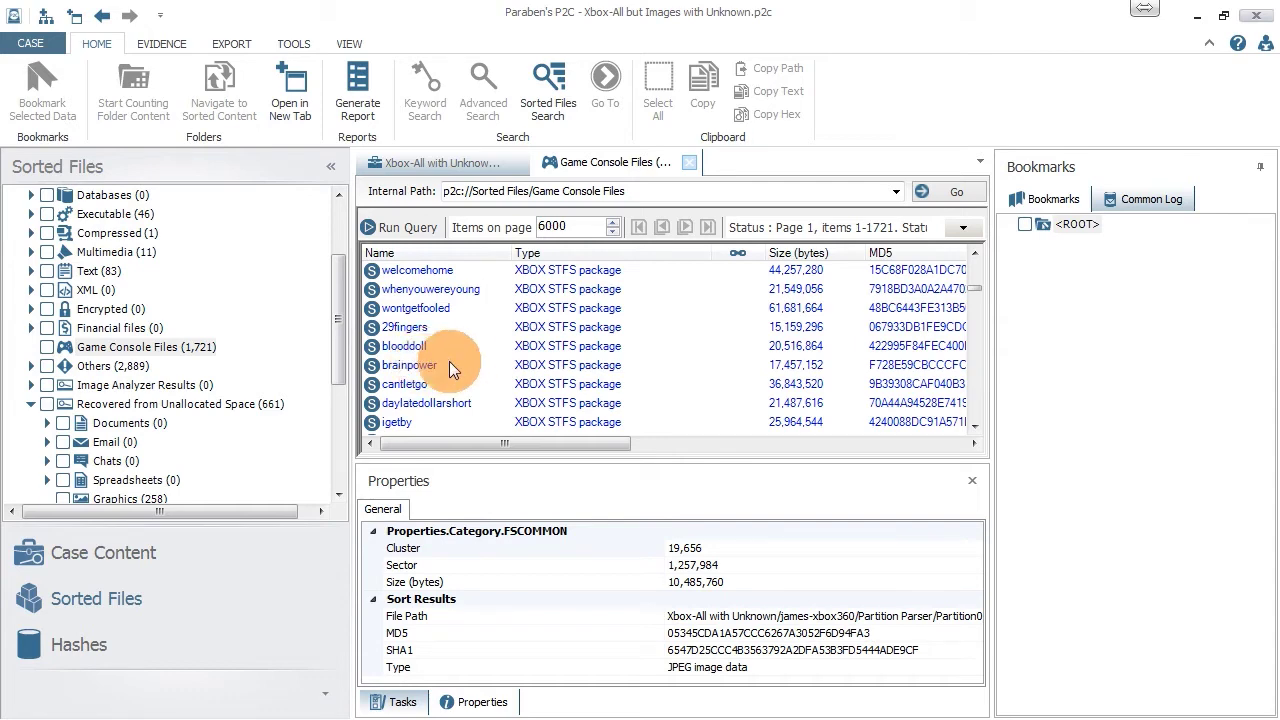
{"action": "left_click", "coordinate": [410, 384]}
{"action": "scroll", "coordinate": [412, 406], "scroll_direction": "up", "scroll_amount": 2}
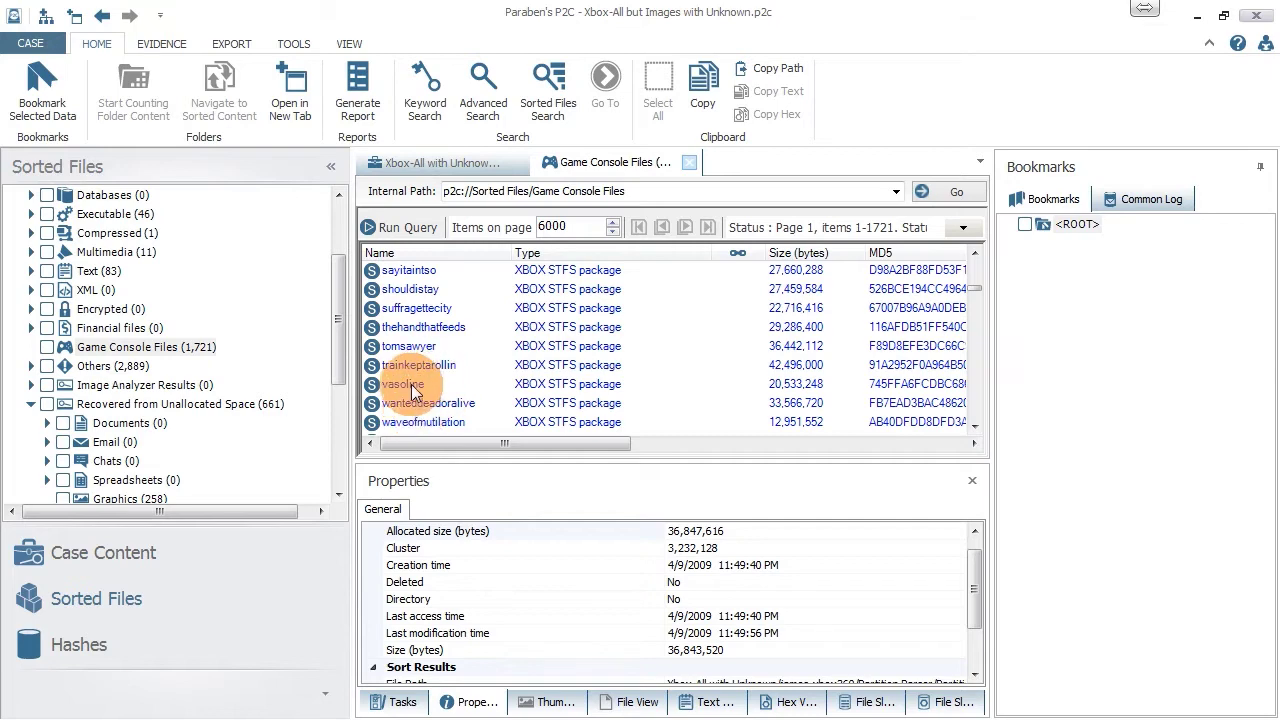
{"action": "left_click", "coordinate": [412, 386]}
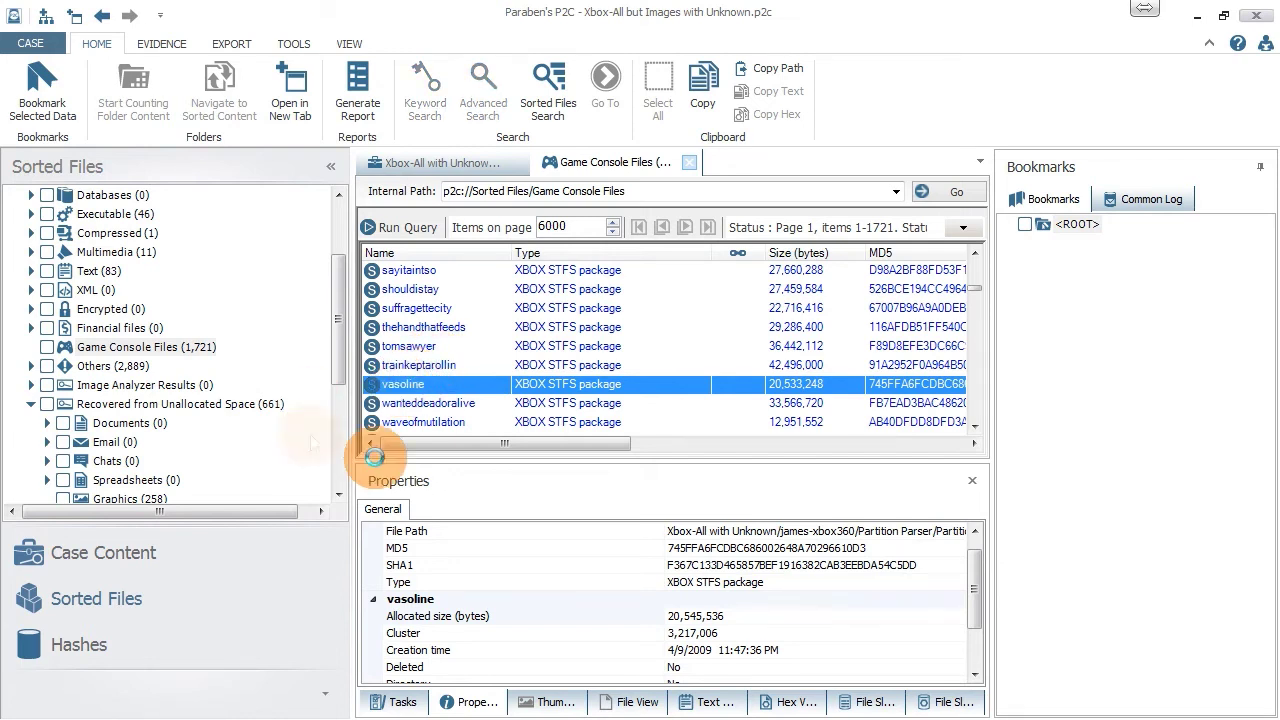
{"action": "double_click", "coordinate": [388, 384]}
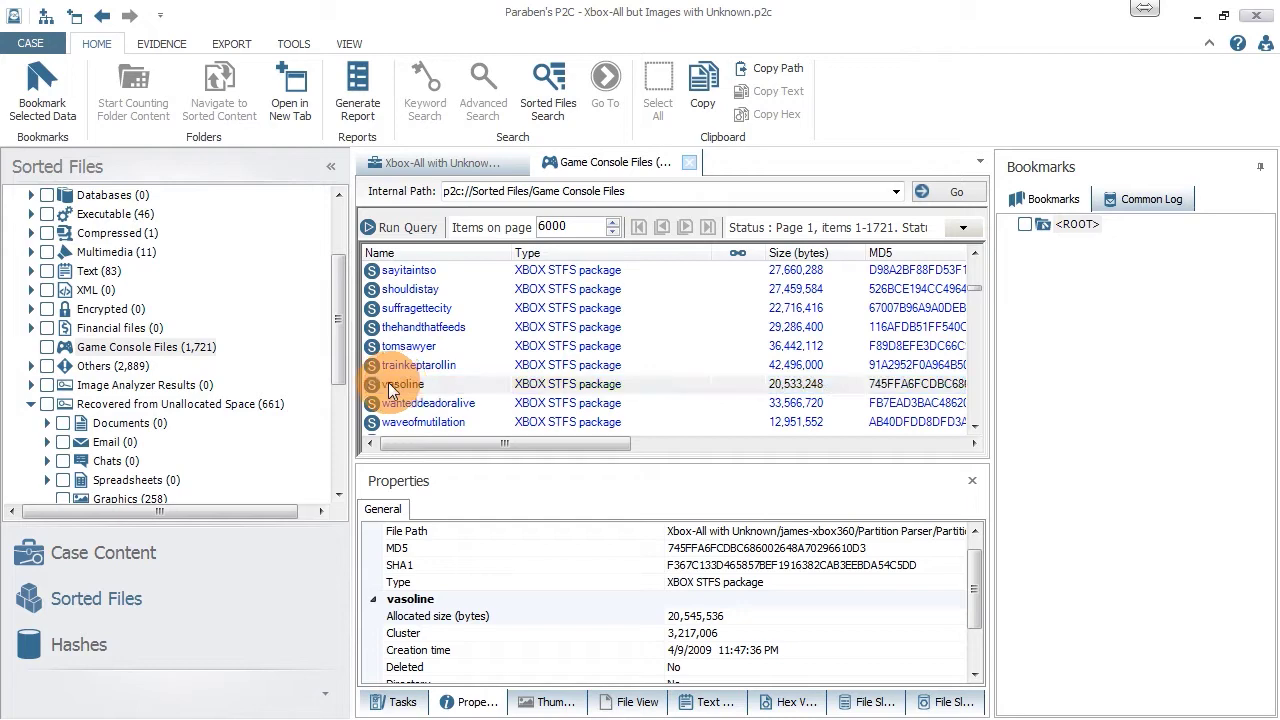
{"action": "left_click", "coordinate": [129, 554]}
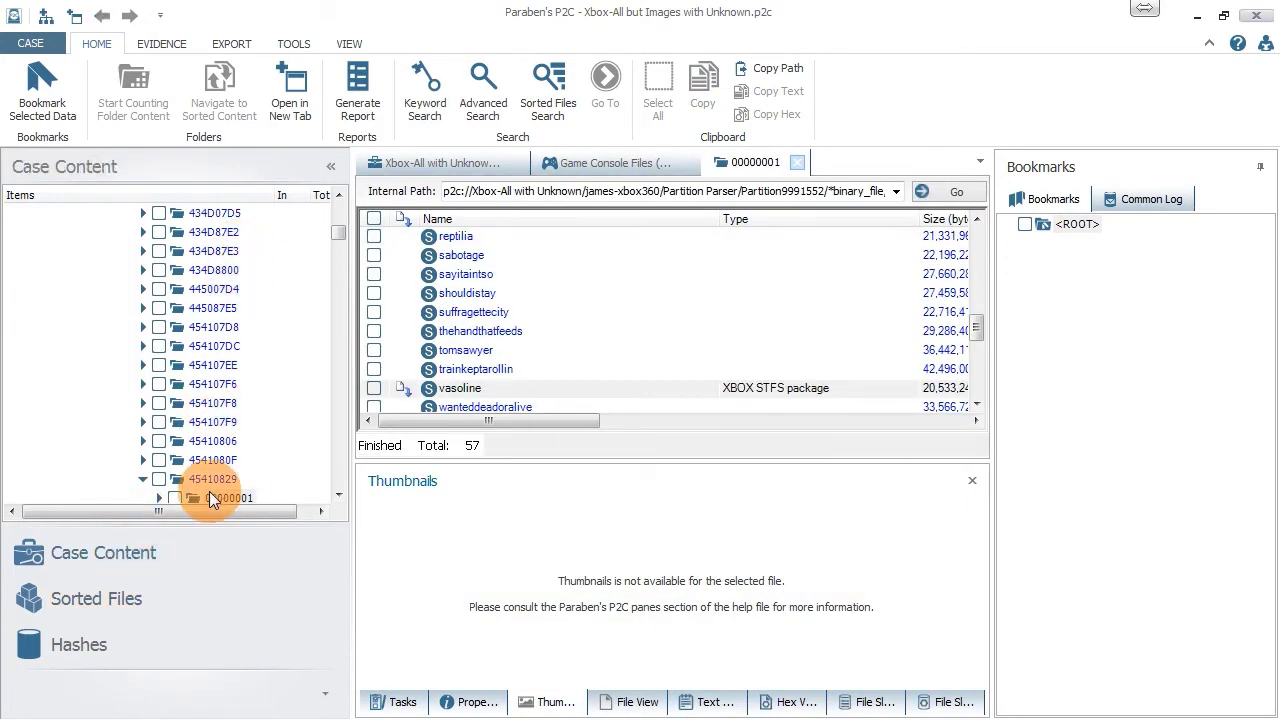
Trace the package's path in the case tree from Partition5 to folder 45410829/00000001 and select vasoline in its file list.
{"action": "left_click_drag", "start_coordinate": [336, 235], "coordinate": [337, 206]}
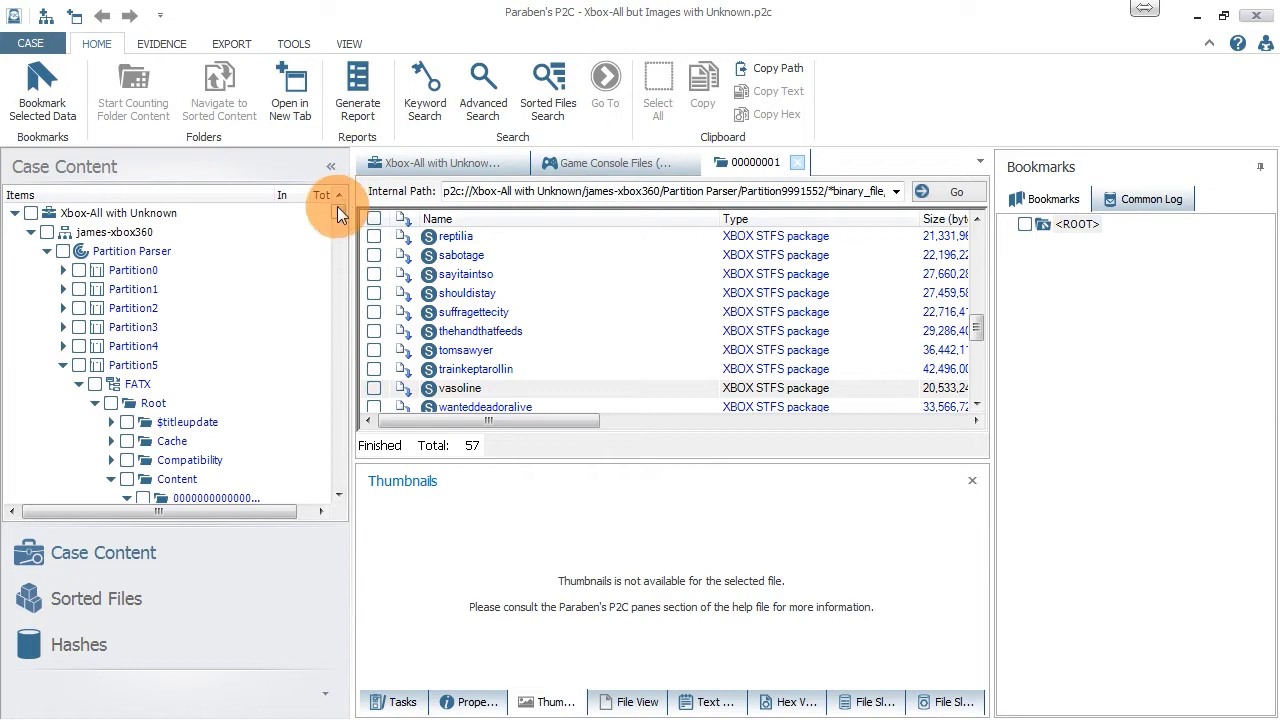
{"action": "scroll", "coordinate": [336, 209], "scroll_direction": "down", "scroll_amount": 3}
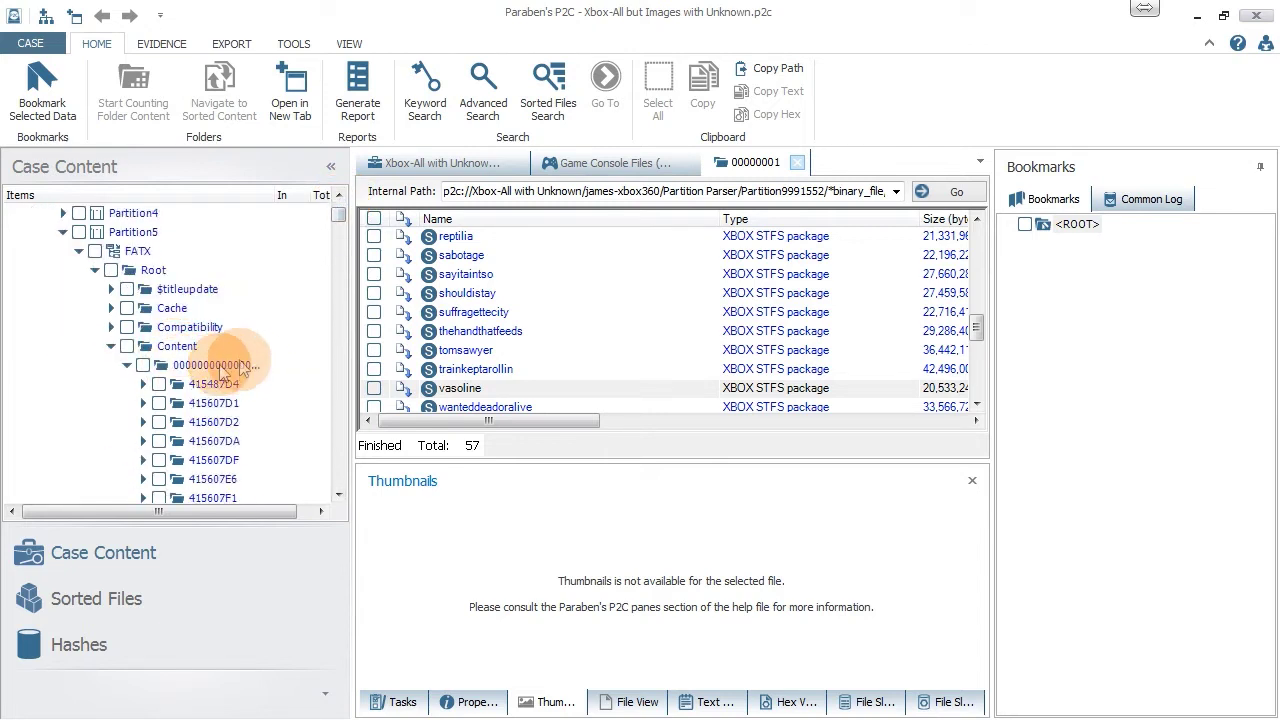
{"action": "left_click_drag", "start_coordinate": [339, 210], "coordinate": [338, 233]}
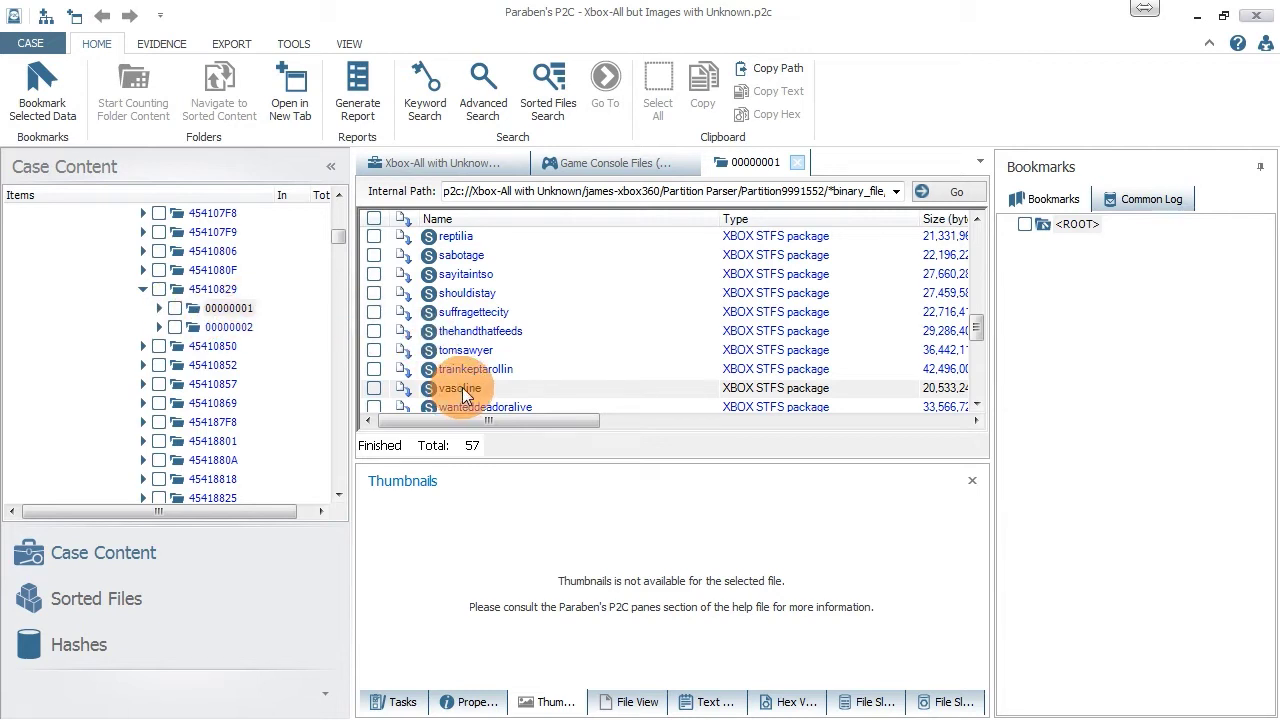
{"action": "left_click", "coordinate": [427, 386]}
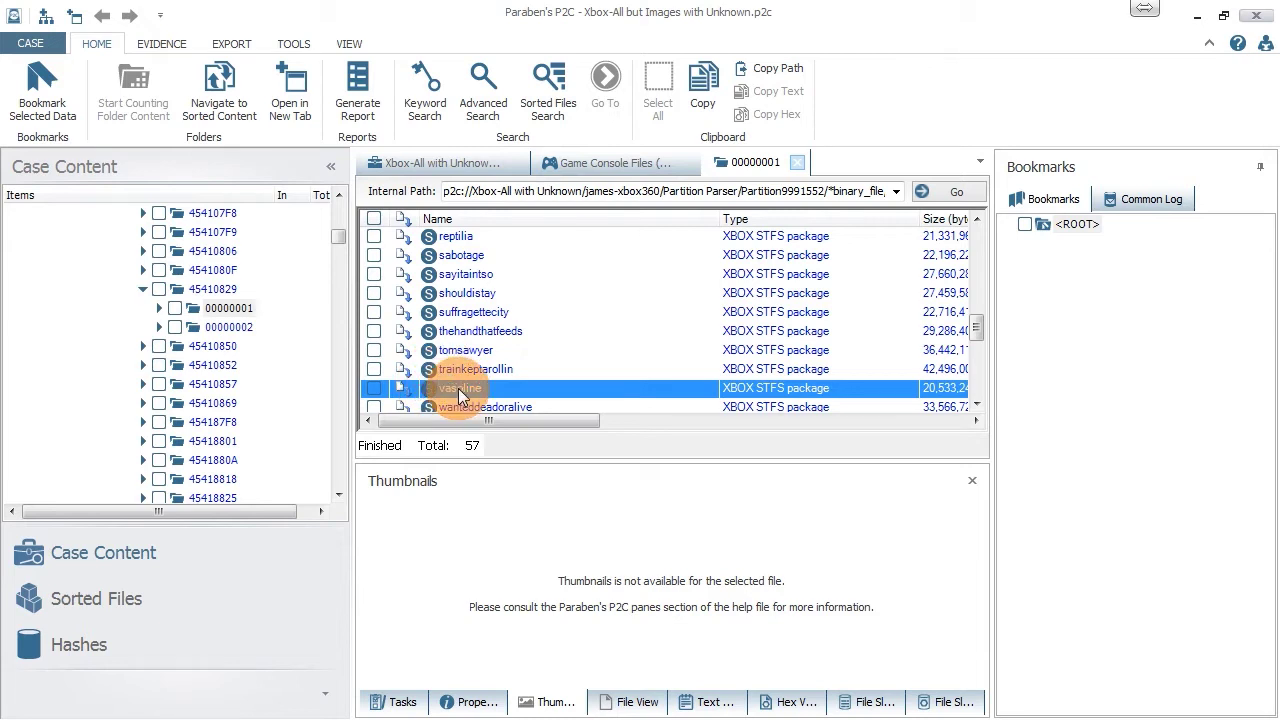
List the STFS packages in folder 00000001 and open the vasoline package.
{"action": "left_click", "coordinate": [159, 306]}
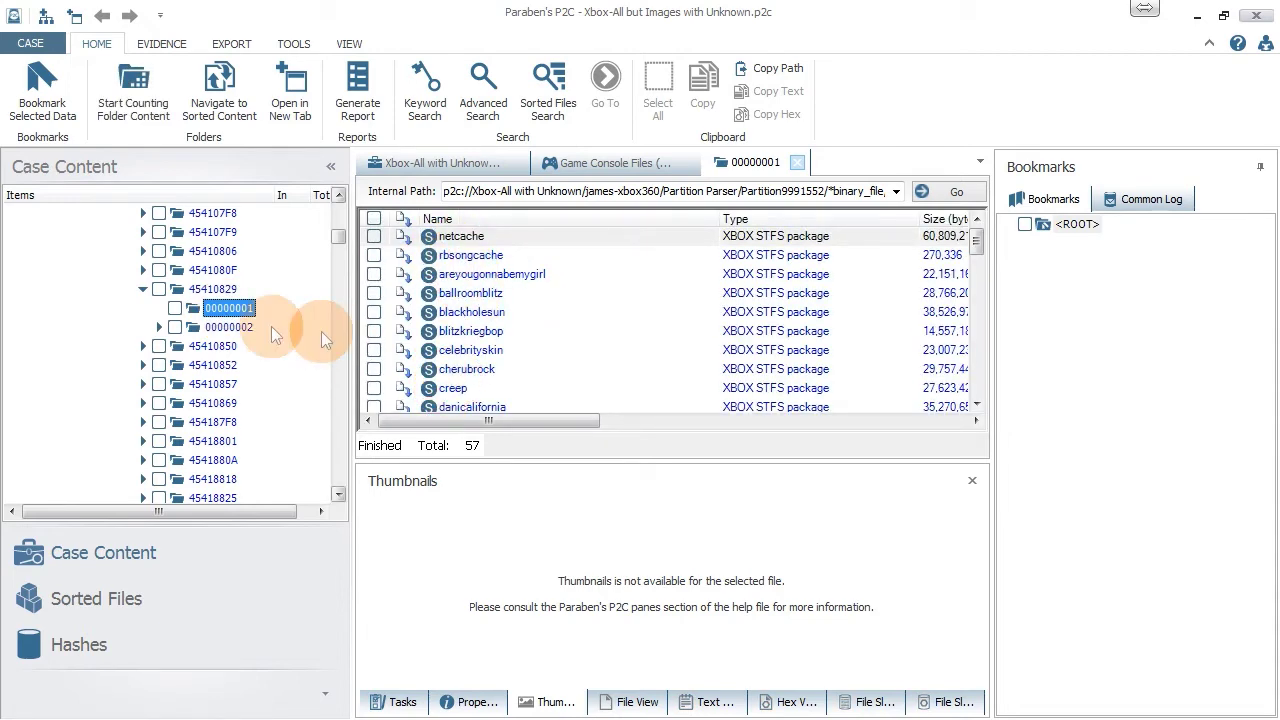
{"action": "left_click", "coordinate": [220, 310]}
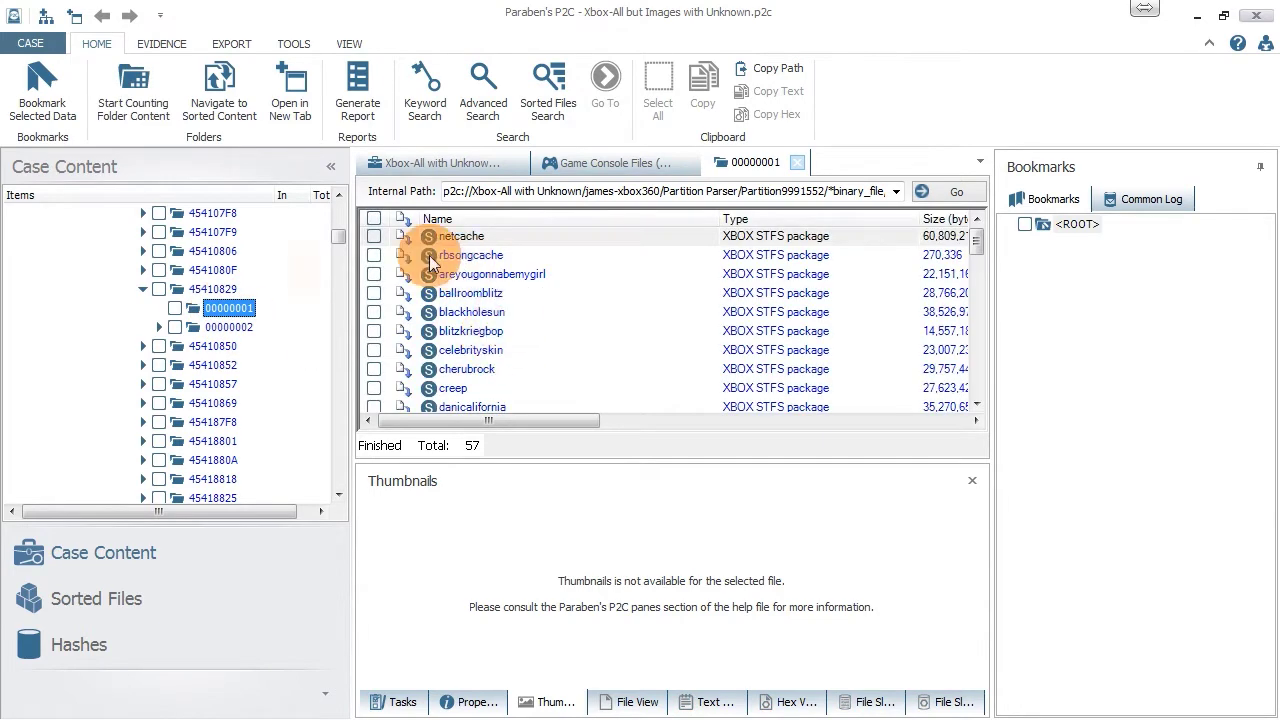
{"action": "left_click", "coordinate": [470, 386]}
{"action": "scroll", "coordinate": [477, 383], "scroll_direction": "down", "scroll_amount": 3}
{"action": "scroll", "coordinate": [483, 378], "scroll_direction": "down", "scroll_amount": 9}
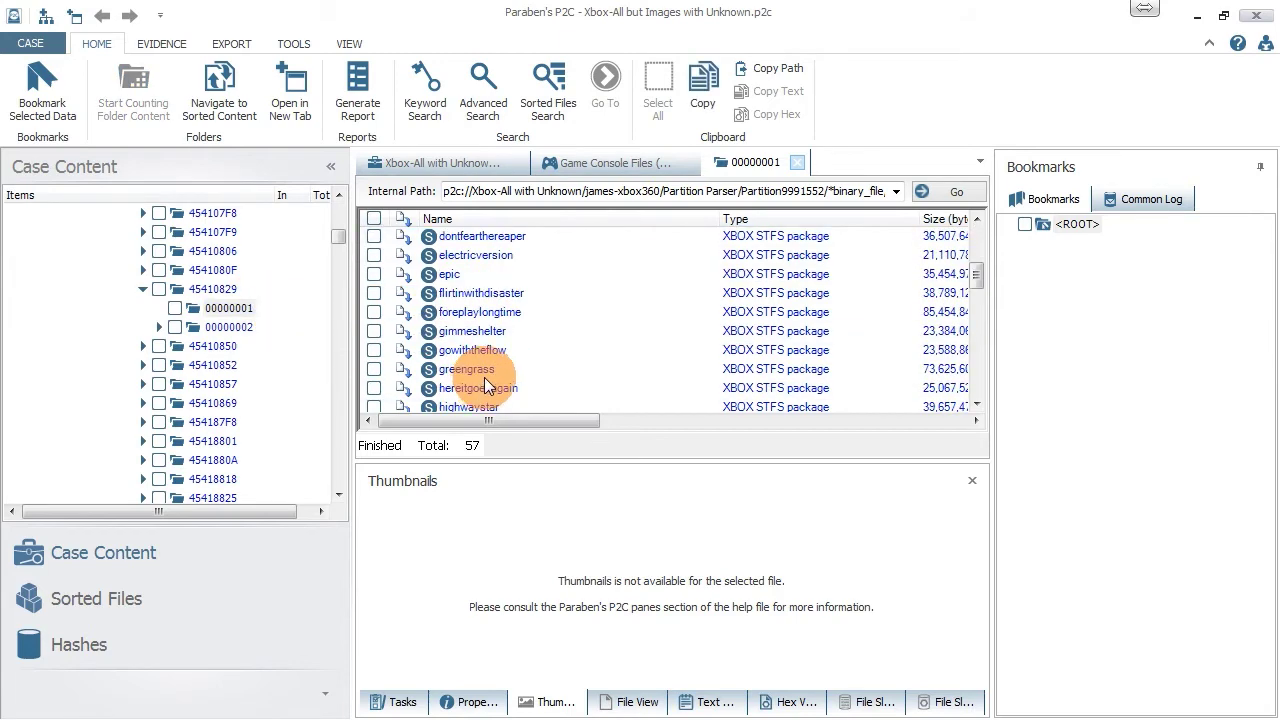
{"action": "double_click", "coordinate": [463, 333]}
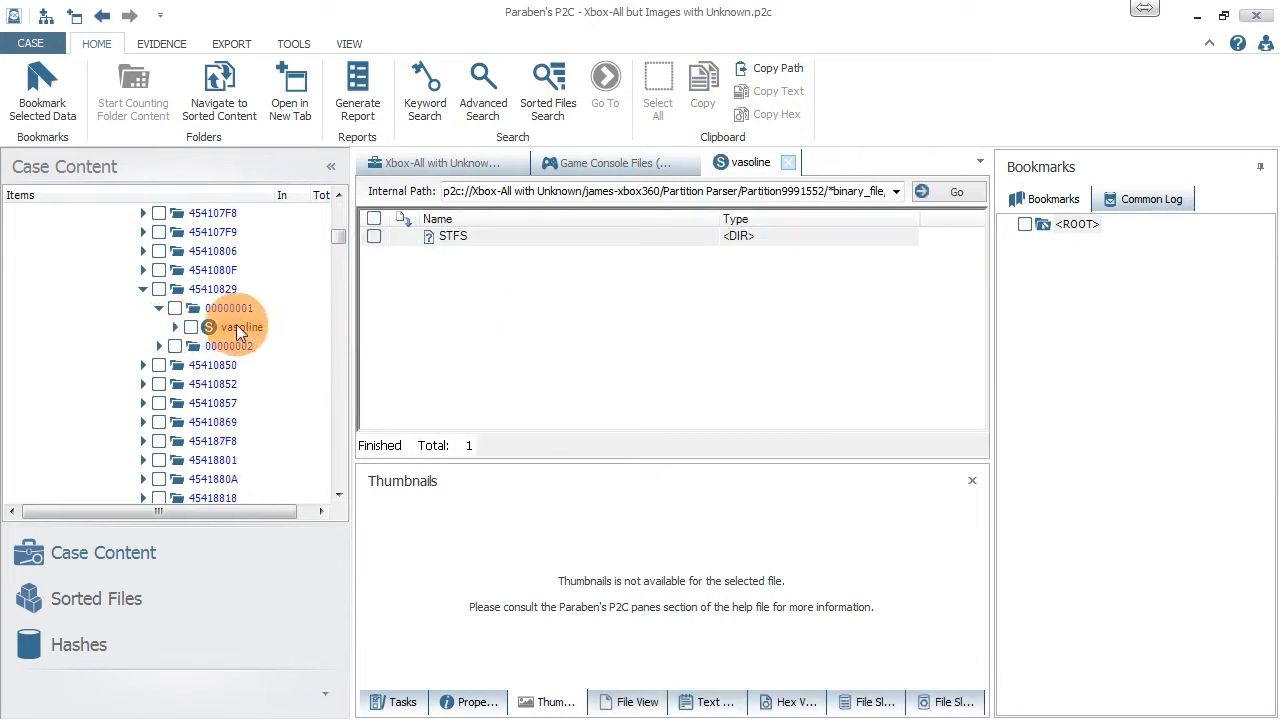
Expand the vasoline package down to its STFS contents, widen the Items column, and open the Root folder, leaving it unchecked.
{"action": "left_click", "coordinate": [175, 327]}
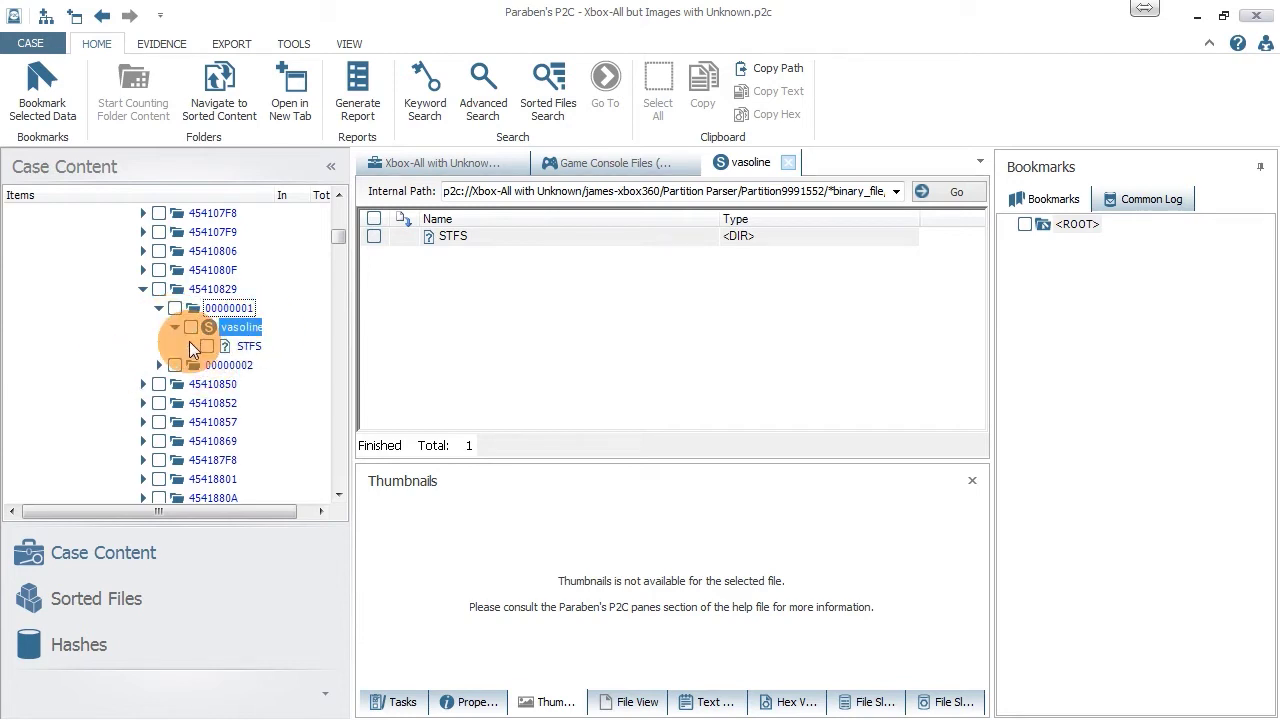
{"action": "left_click", "coordinate": [191, 346]}
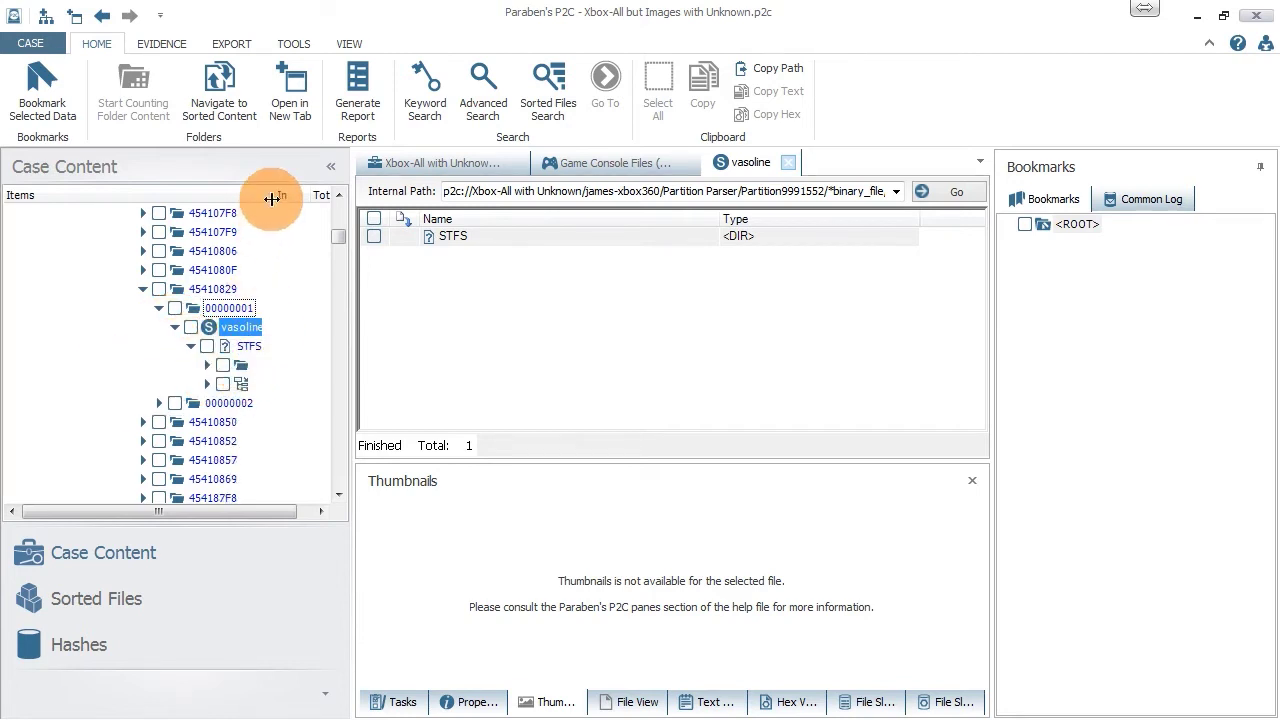
{"action": "left_click_drag", "start_coordinate": [288, 196], "coordinate": [314, 198]}
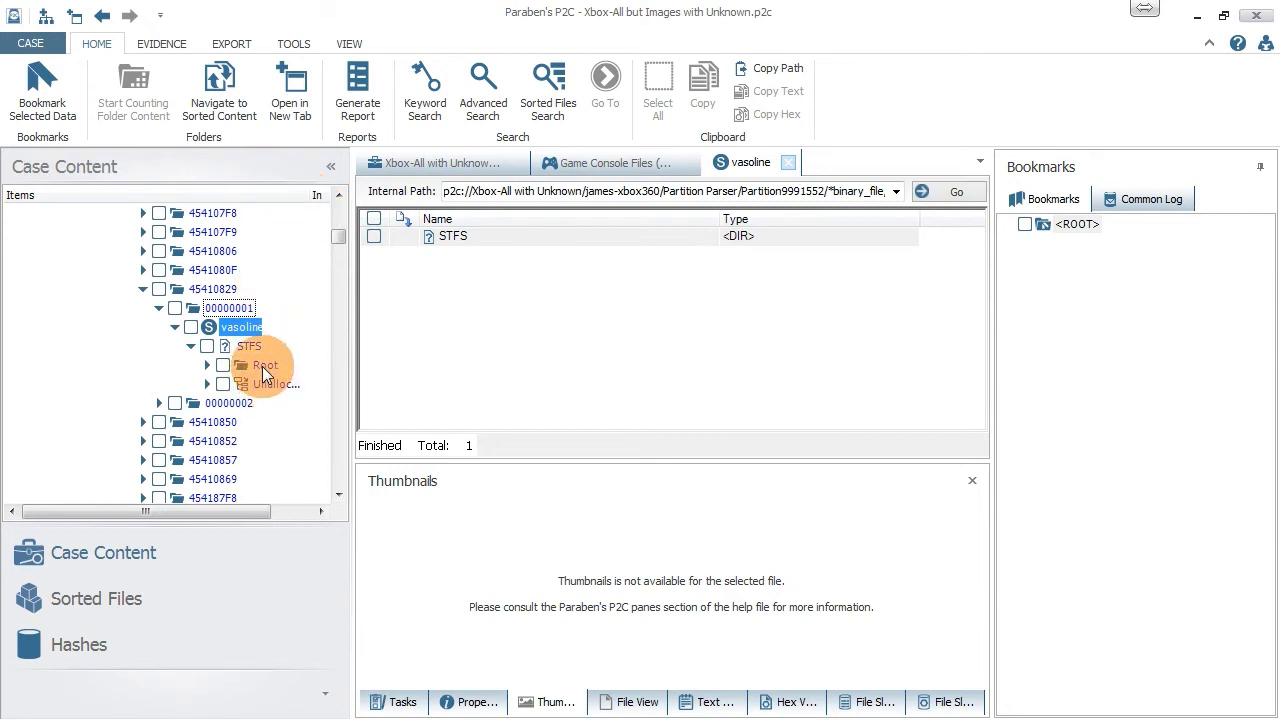
{"action": "left_click", "coordinate": [262, 366]}
{"action": "left_click", "coordinate": [222, 365]}
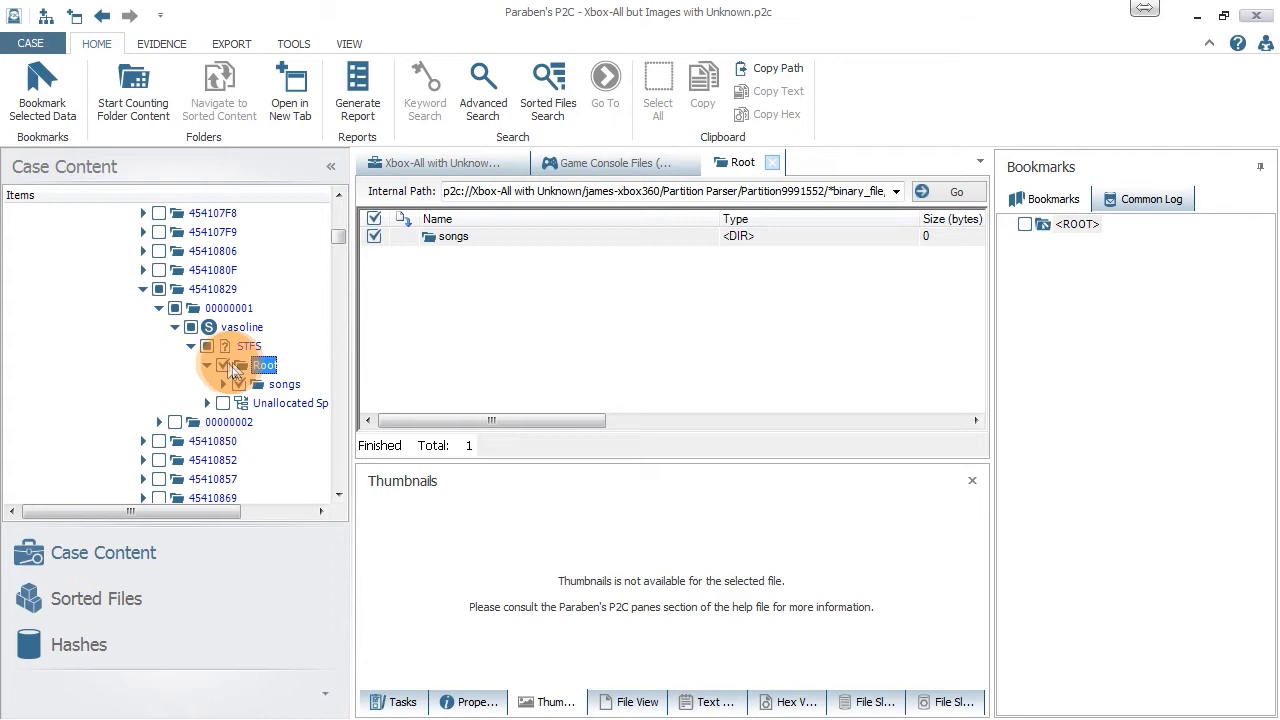
{"action": "left_click", "coordinate": [222, 365]}
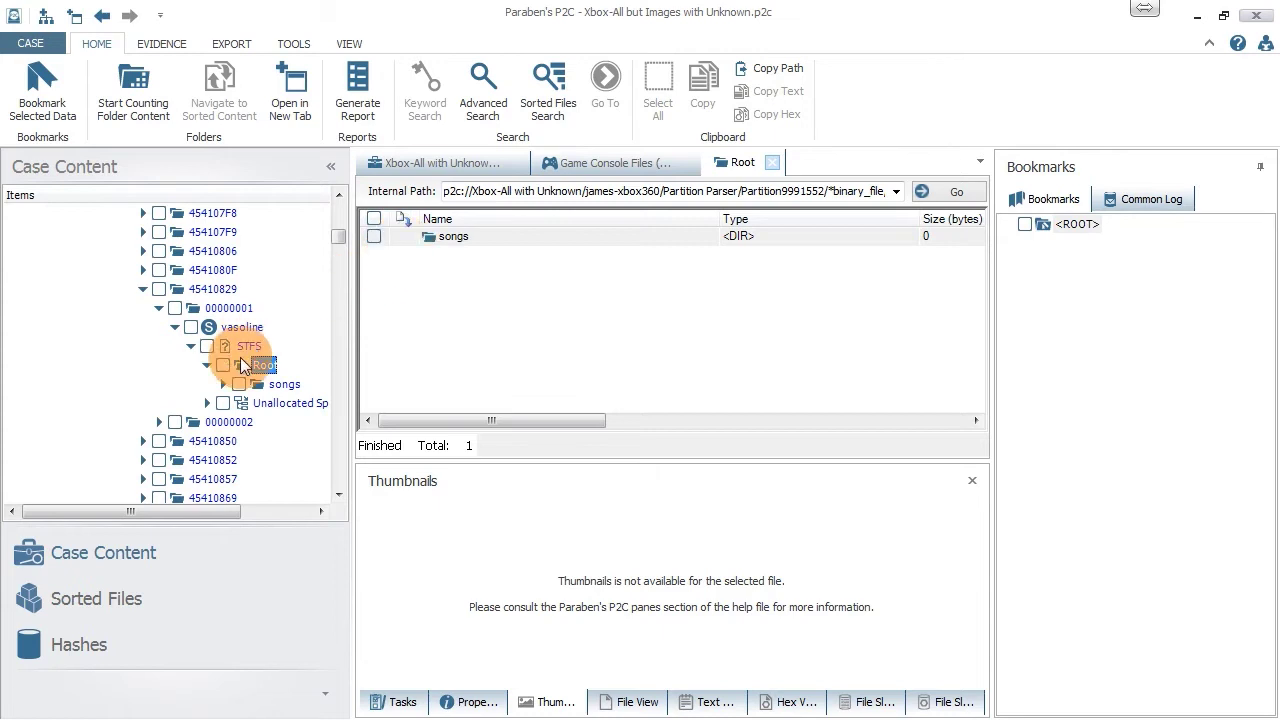
Open the songs folder and show songs.dta in Text View.
{"action": "left_click", "coordinate": [221, 381]}
{"action": "left_click", "coordinate": [278, 383]}
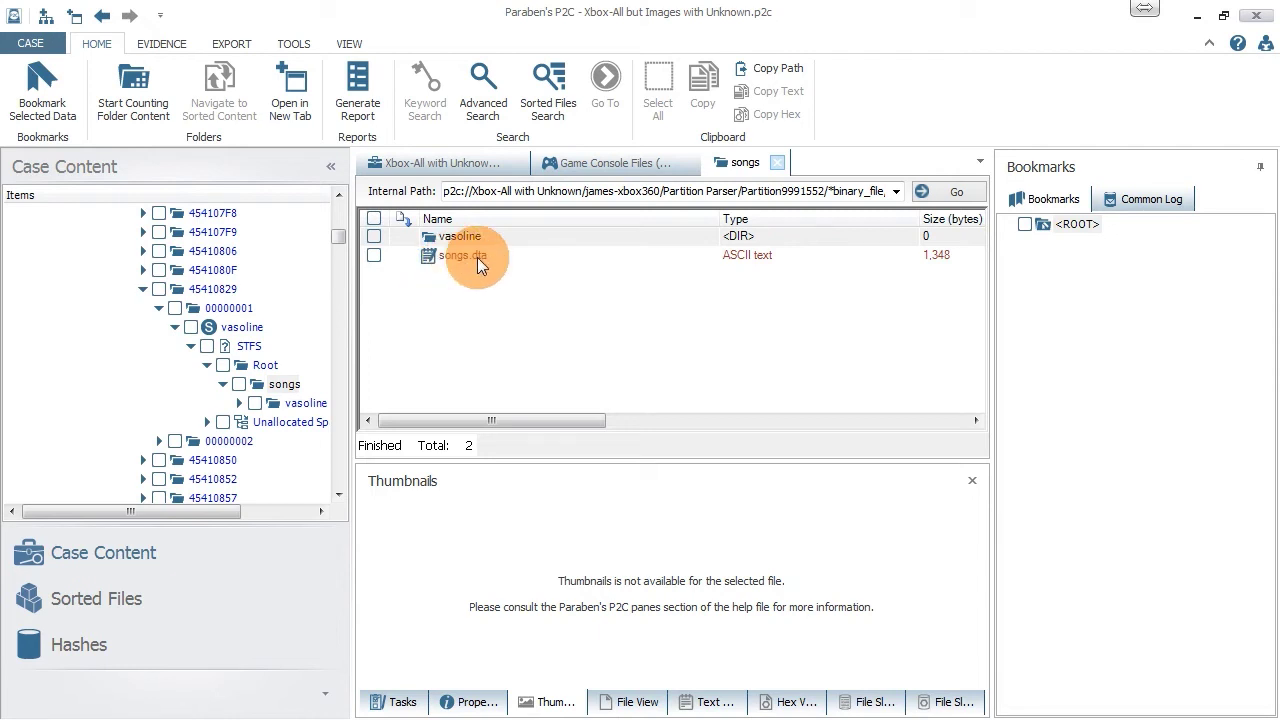
{"action": "left_click", "coordinate": [477, 257]}
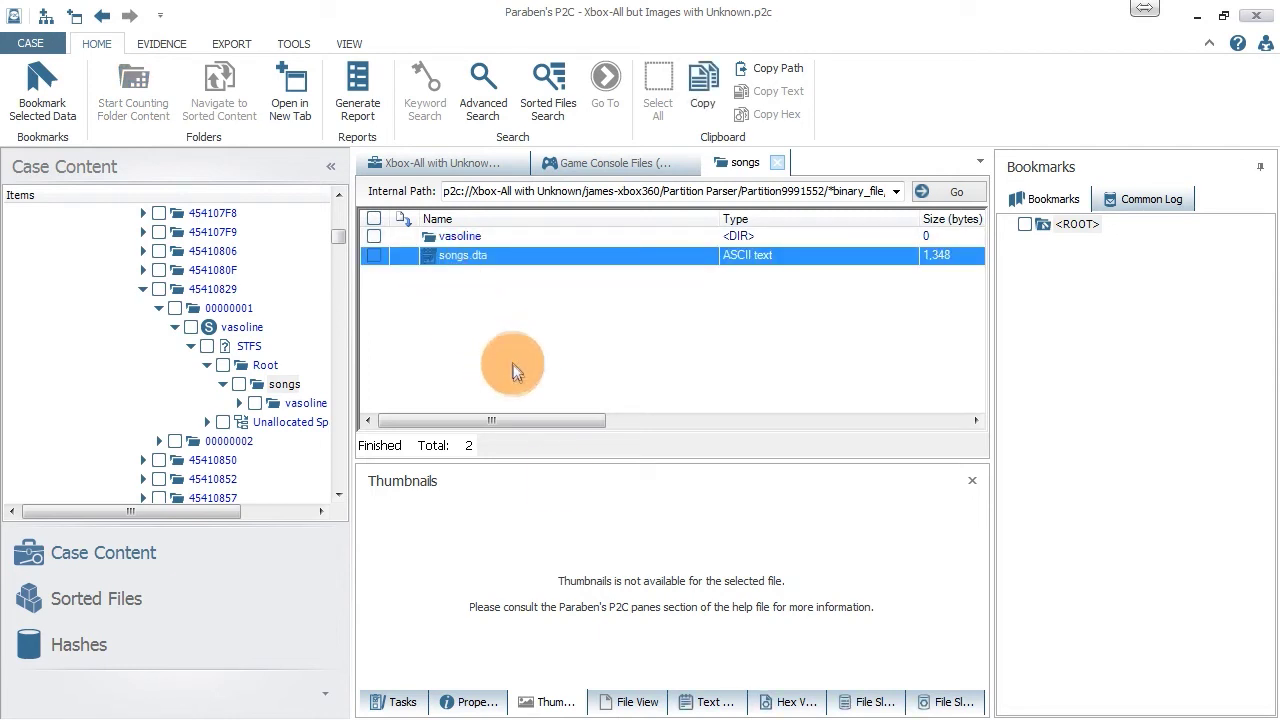
{"action": "left_click", "coordinate": [705, 702]}
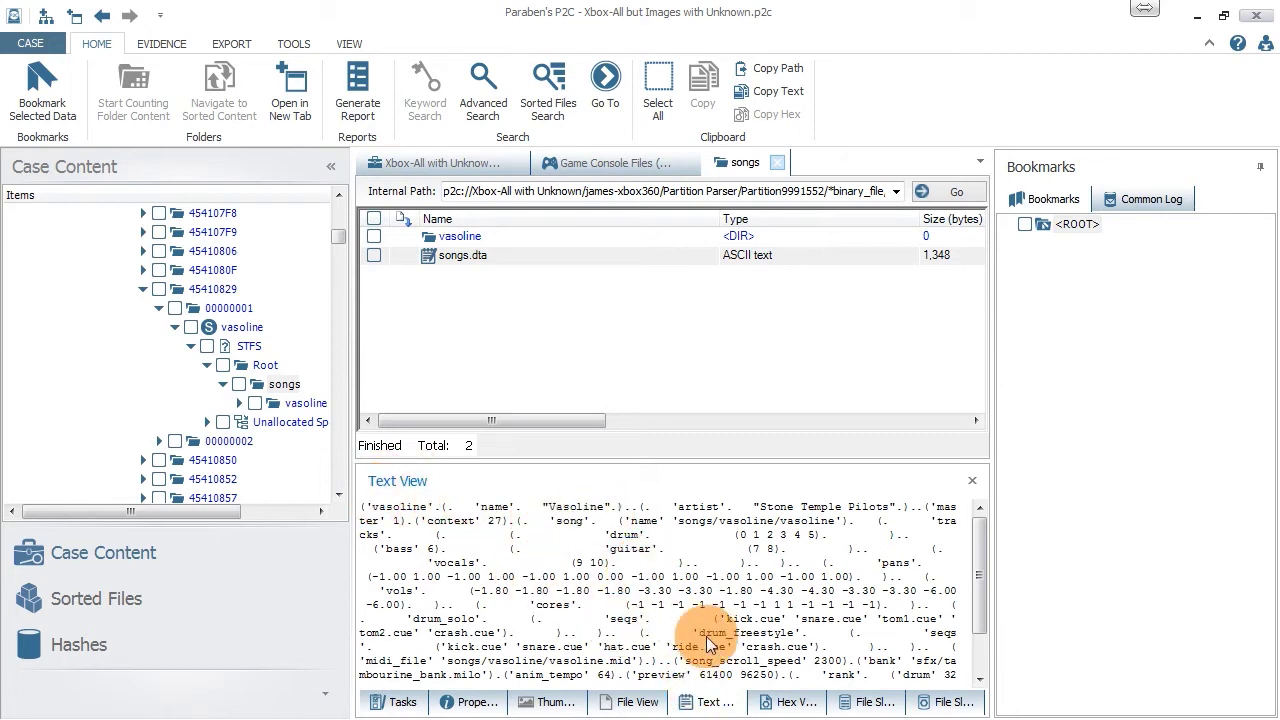
Open the vasoline folder under songs and inspect vasoline.mid and vasoline.mogg as text.
{"action": "left_click", "coordinate": [238, 402]}
{"action": "left_click", "coordinate": [299, 404]}
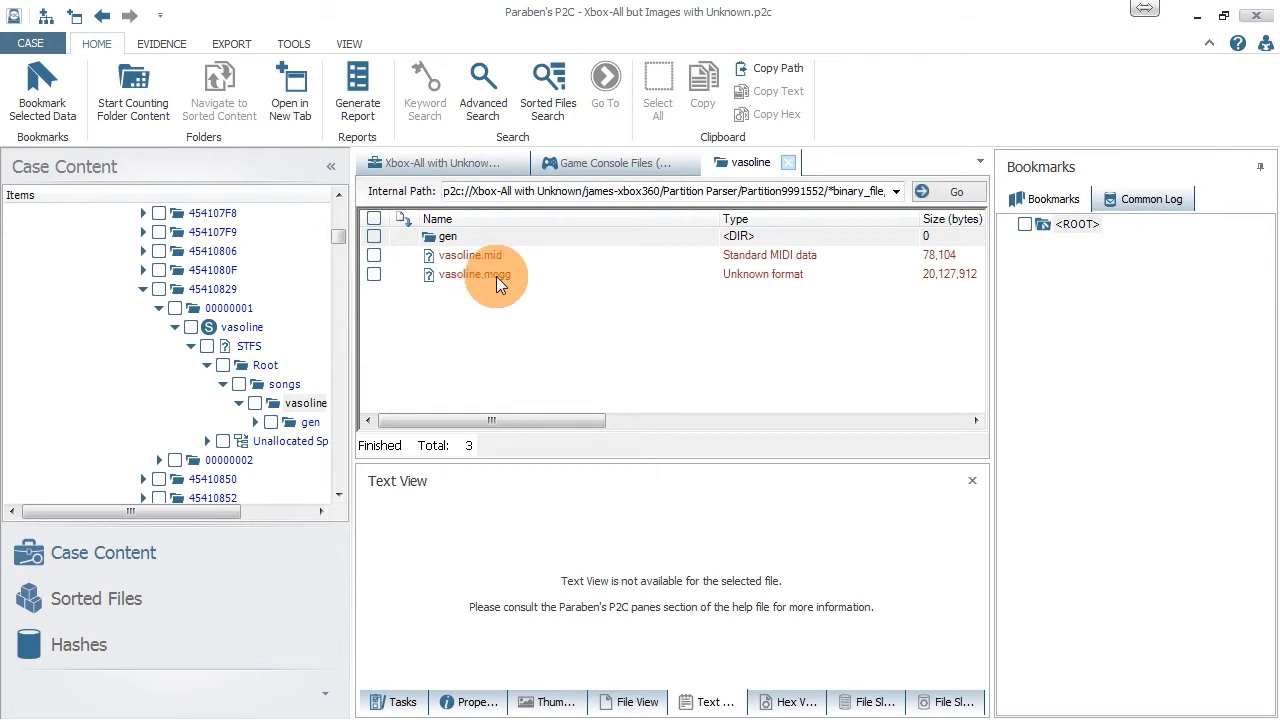
{"action": "left_click", "coordinate": [495, 274]}
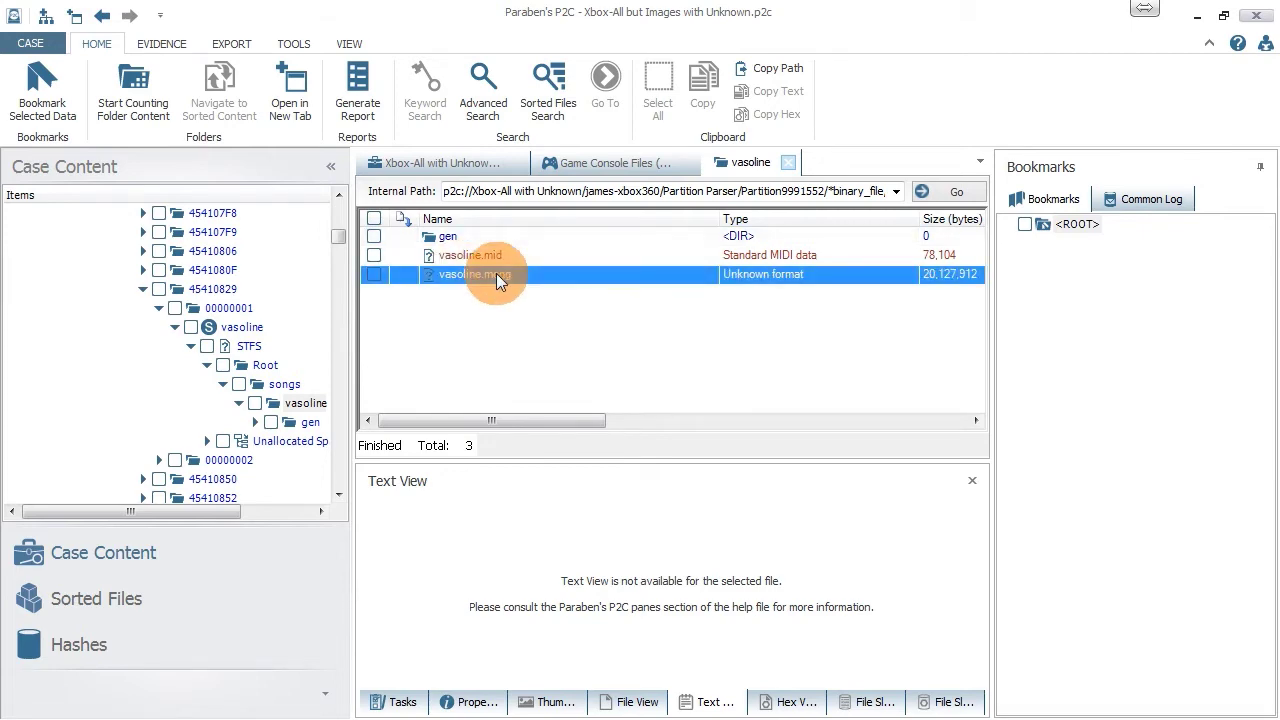
{"action": "left_click", "coordinate": [486, 254]}
{"action": "left_click", "coordinate": [487, 273]}
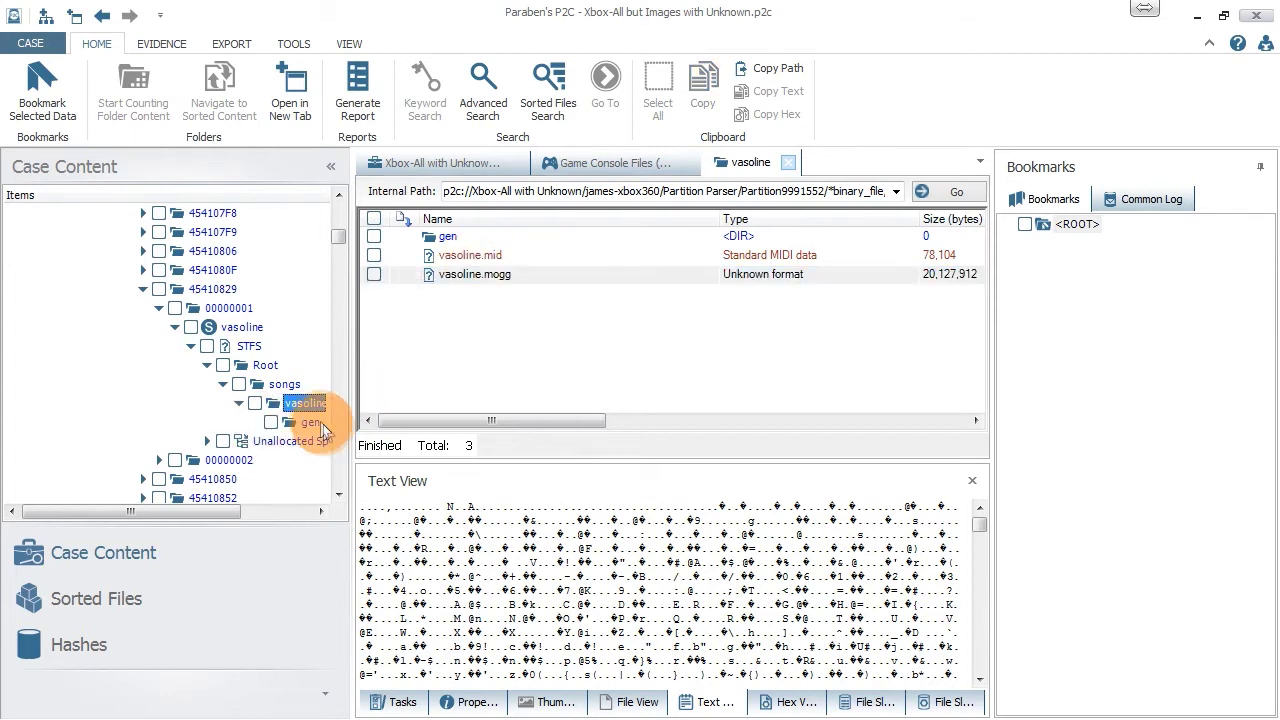
Open the gen folder and examine the text content of vasoline_weights.bin.
{"action": "left_click", "coordinate": [318, 424]}
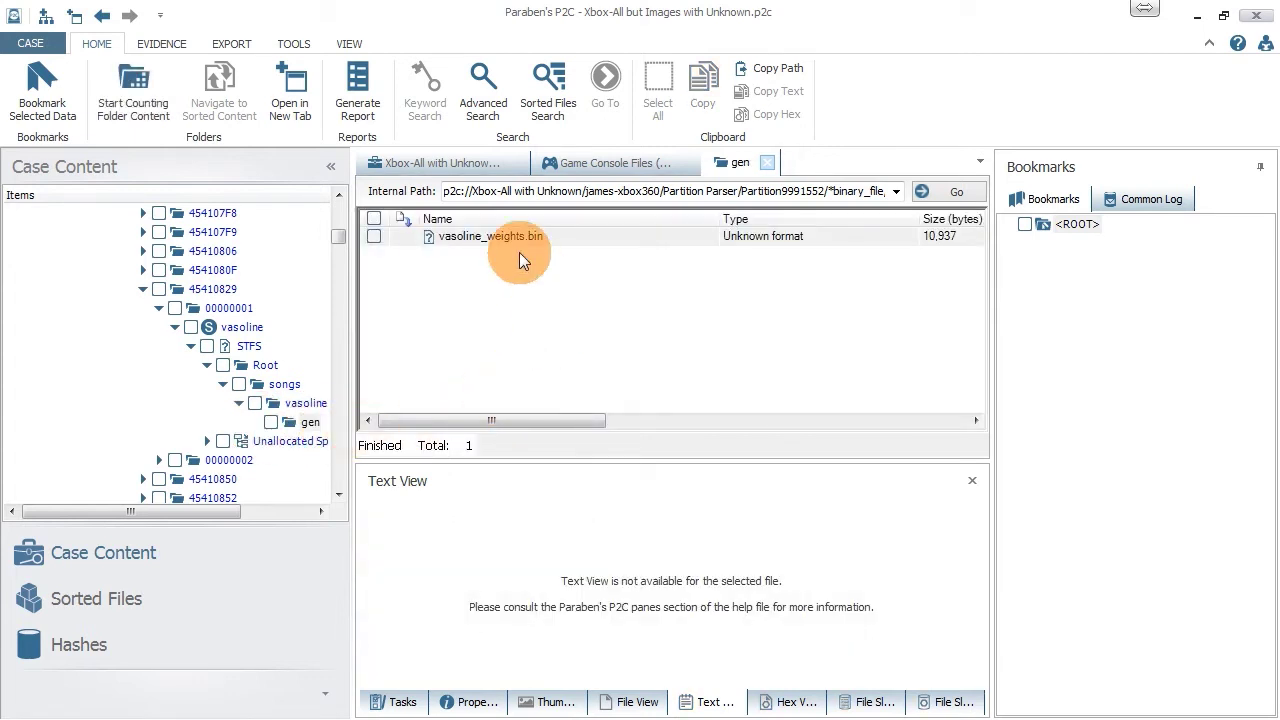
{"action": "left_click", "coordinate": [527, 240]}
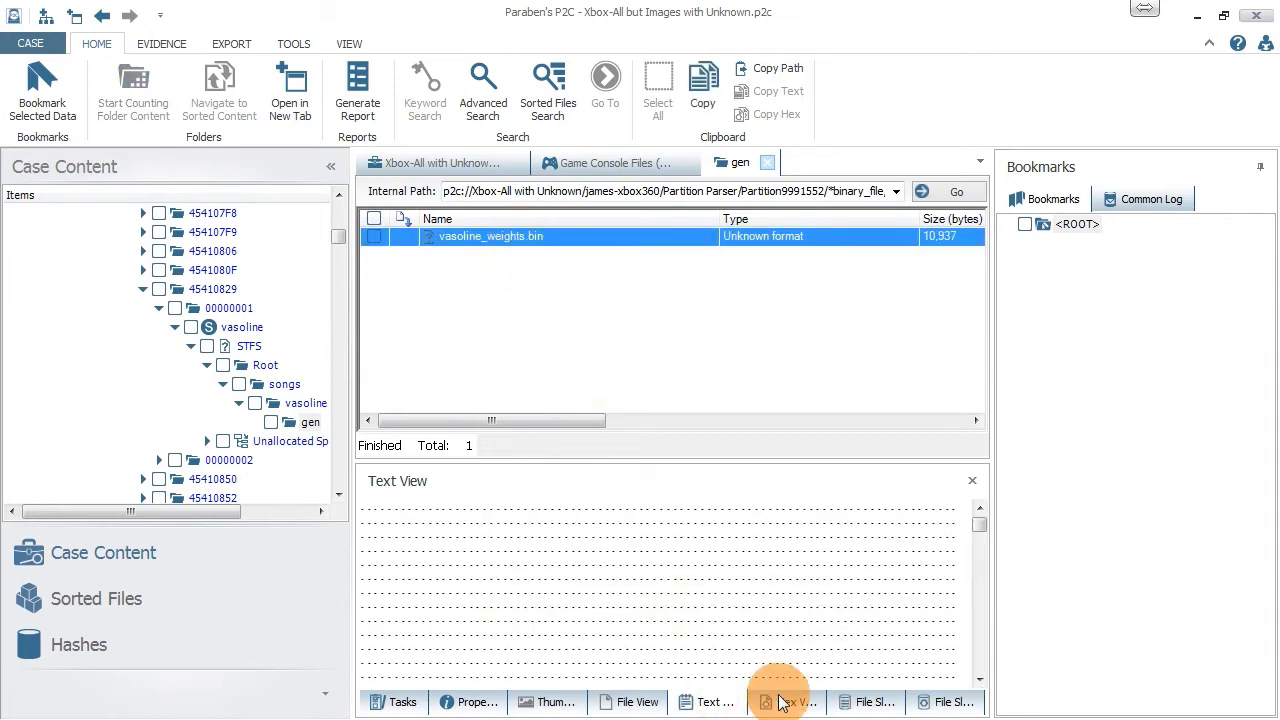
{"action": "left_click_drag", "start_coordinate": [981, 524], "coordinate": [944, 518]}
Return to the songs folder and read the text of songs.dta through to its end.
{"action": "left_click", "coordinate": [300, 403]}
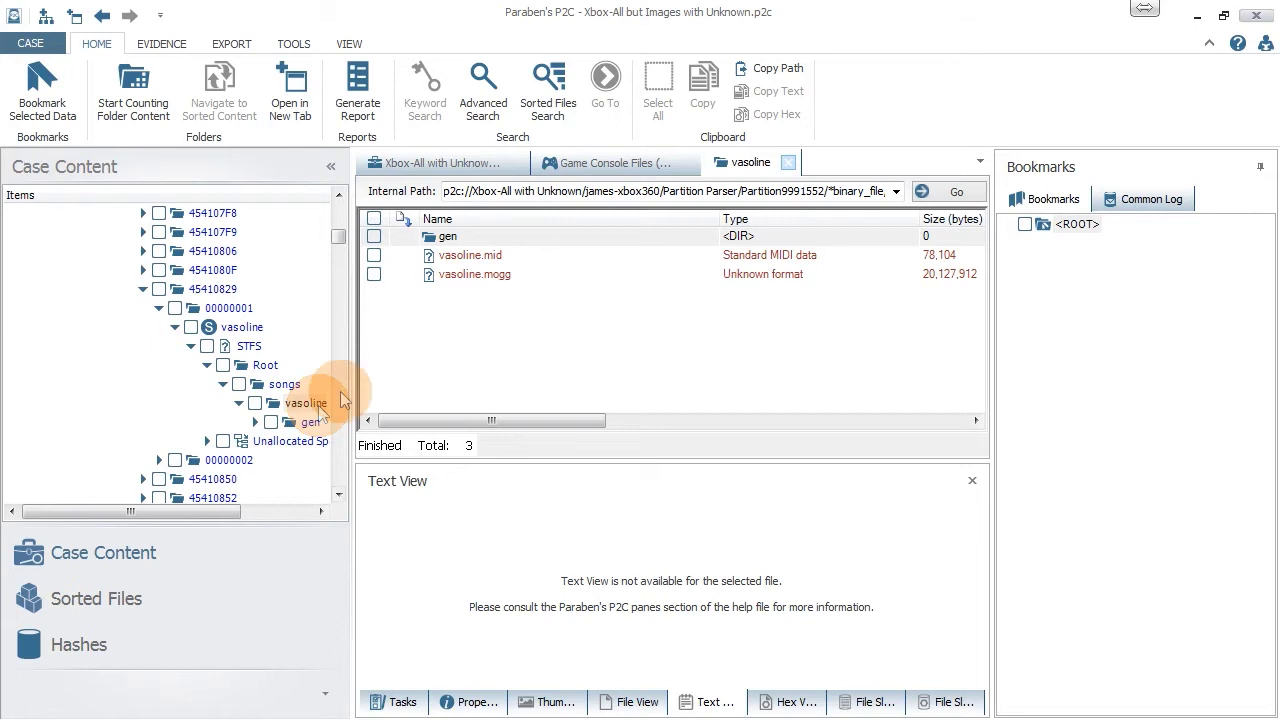
{"action": "left_click", "coordinate": [277, 385]}
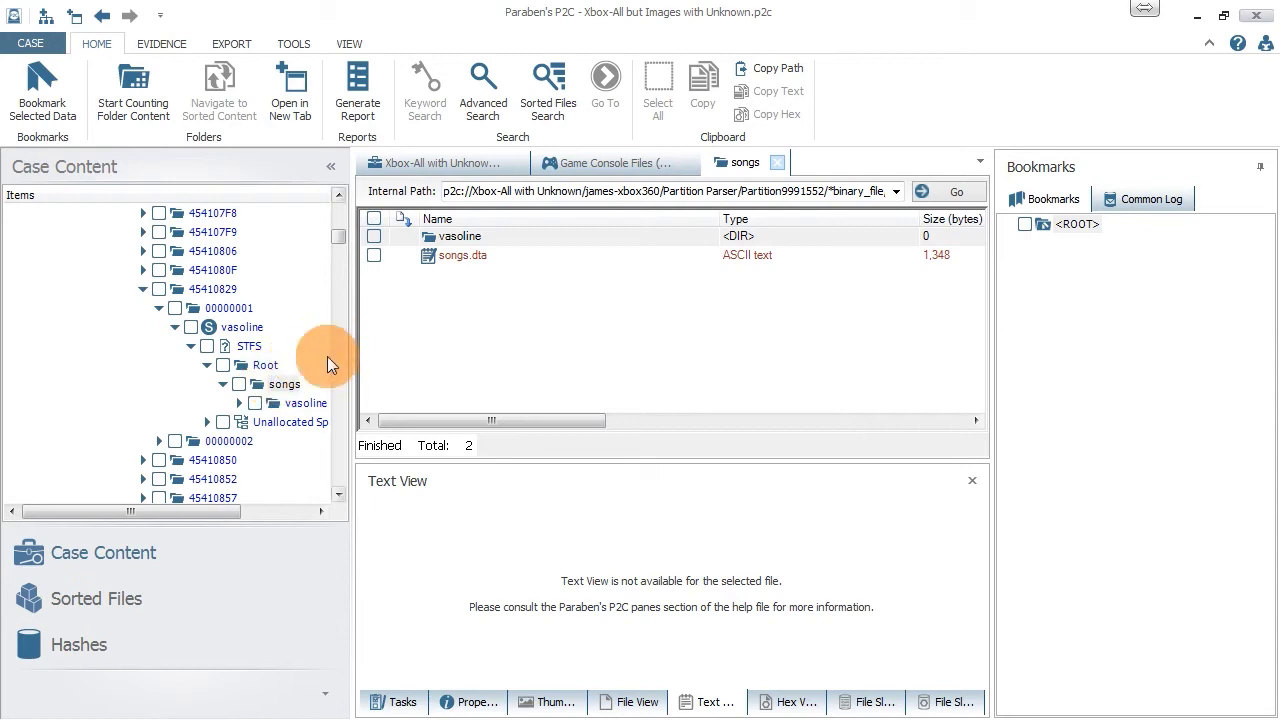
{"action": "left_click", "coordinate": [453, 255]}
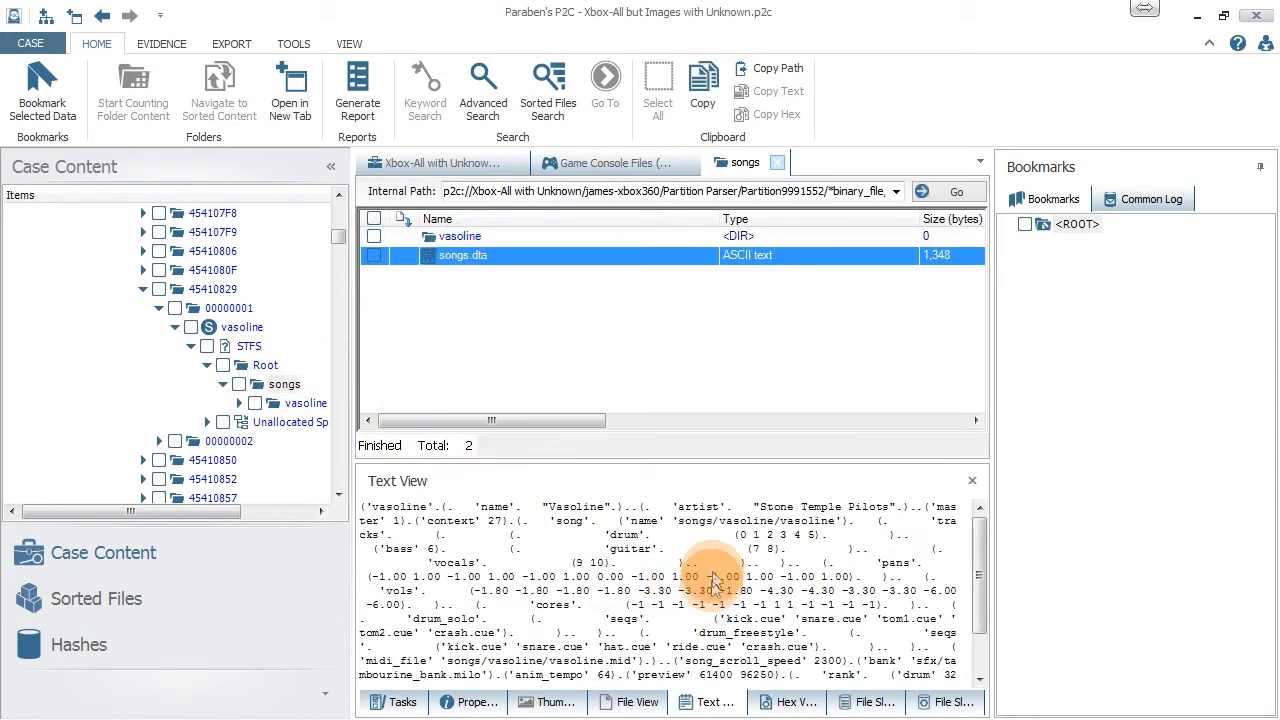
{"action": "left_click_drag", "start_coordinate": [976, 549], "coordinate": [973, 631]}
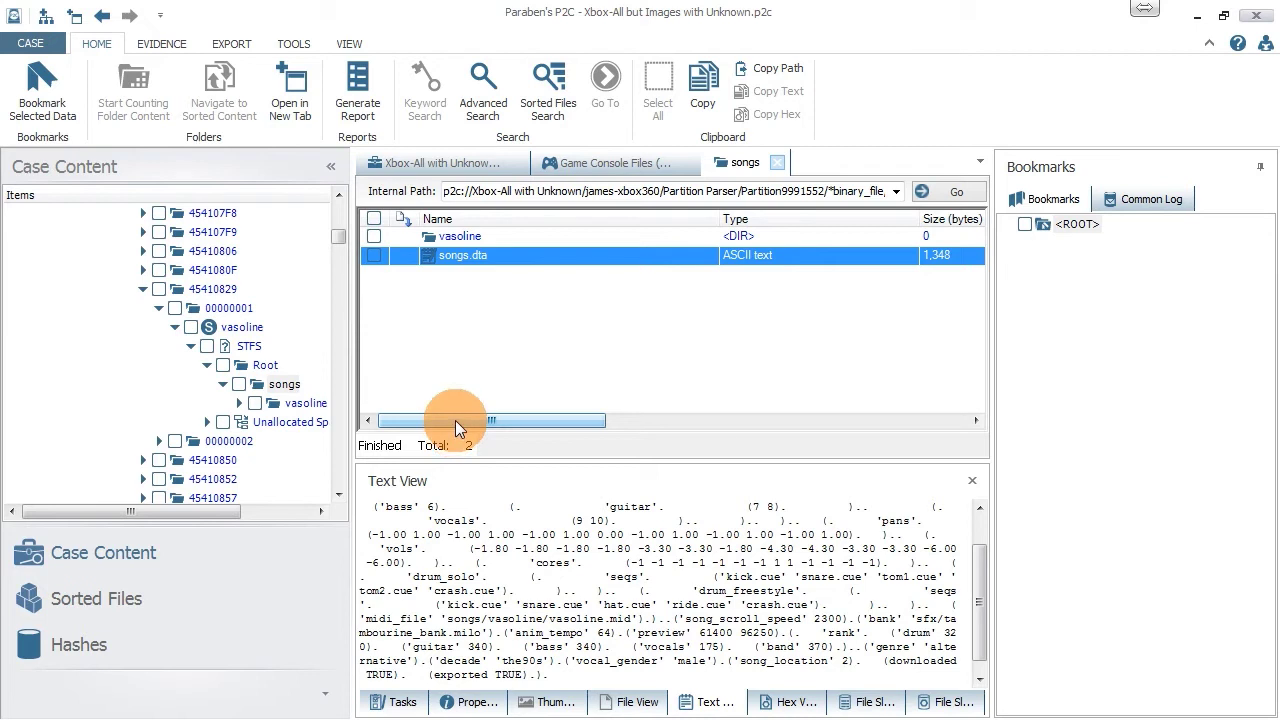
Check the properties and timestamps of songs.dta, the vasoline folder, and the vasoline.mid and vasoline.mogg files inside it.
{"action": "left_click", "coordinate": [452, 704]}
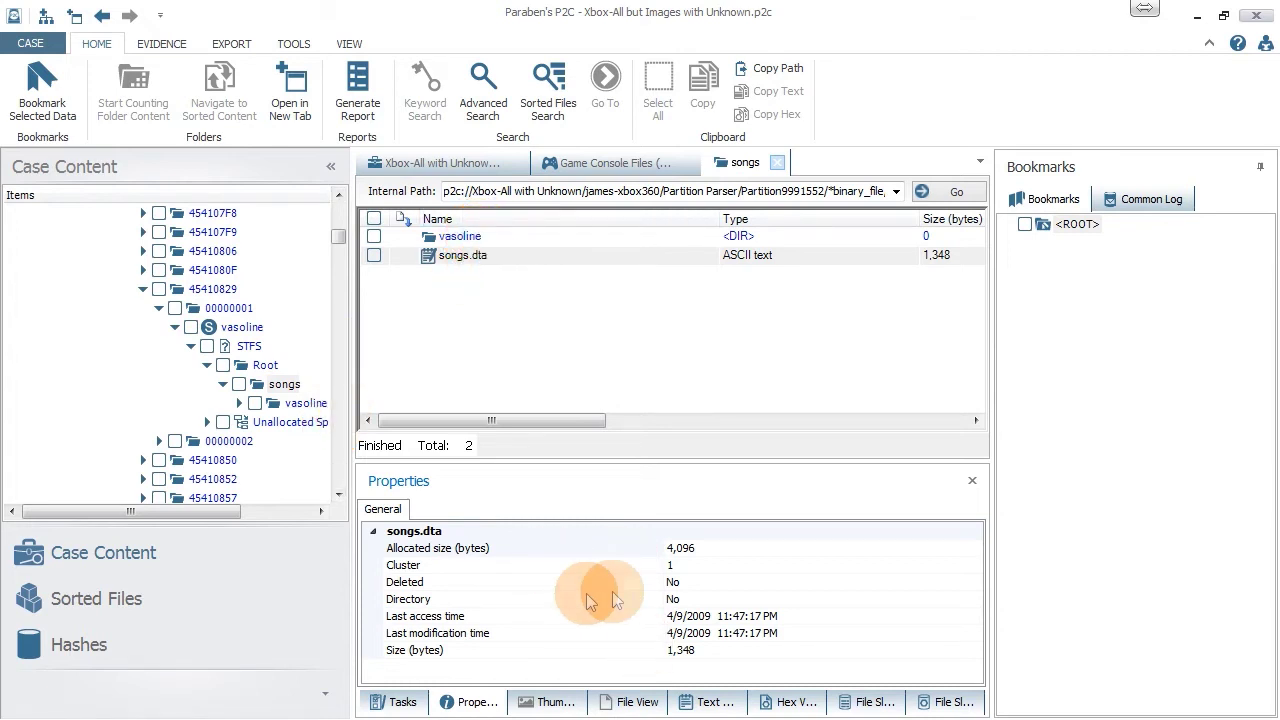
{"action": "left_click", "coordinate": [460, 240]}
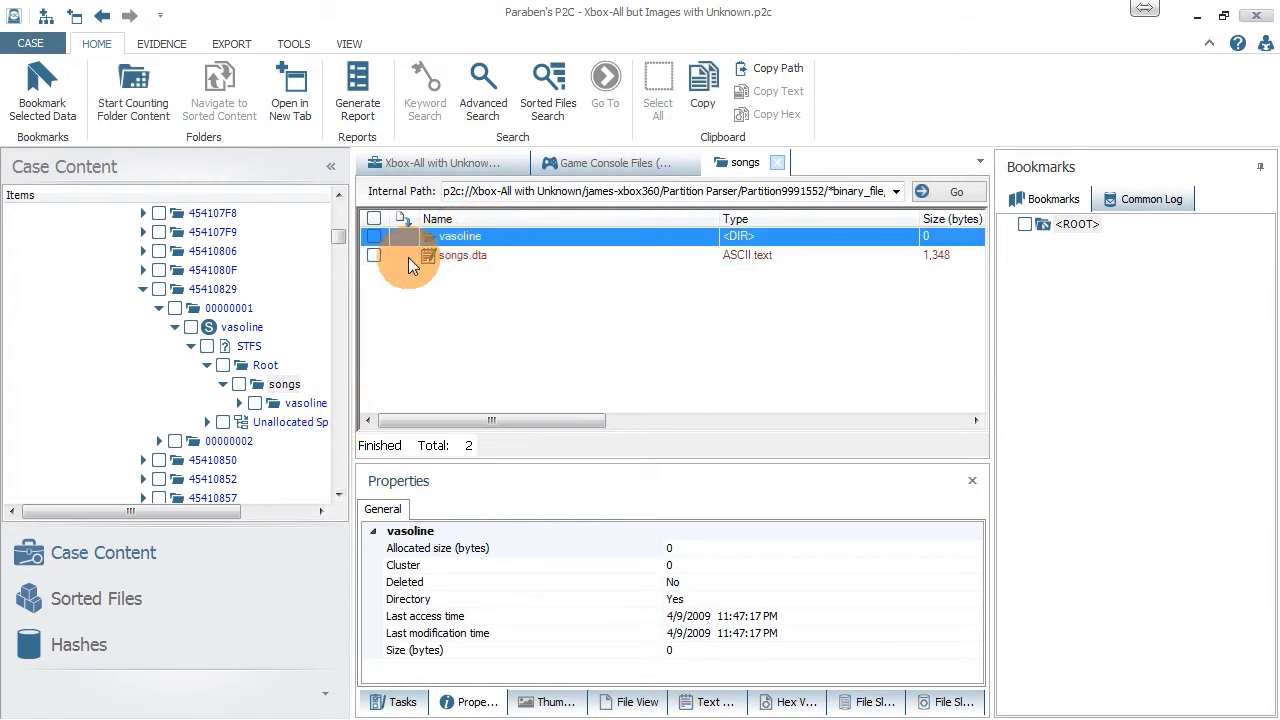
{"action": "left_click", "coordinate": [301, 406]}
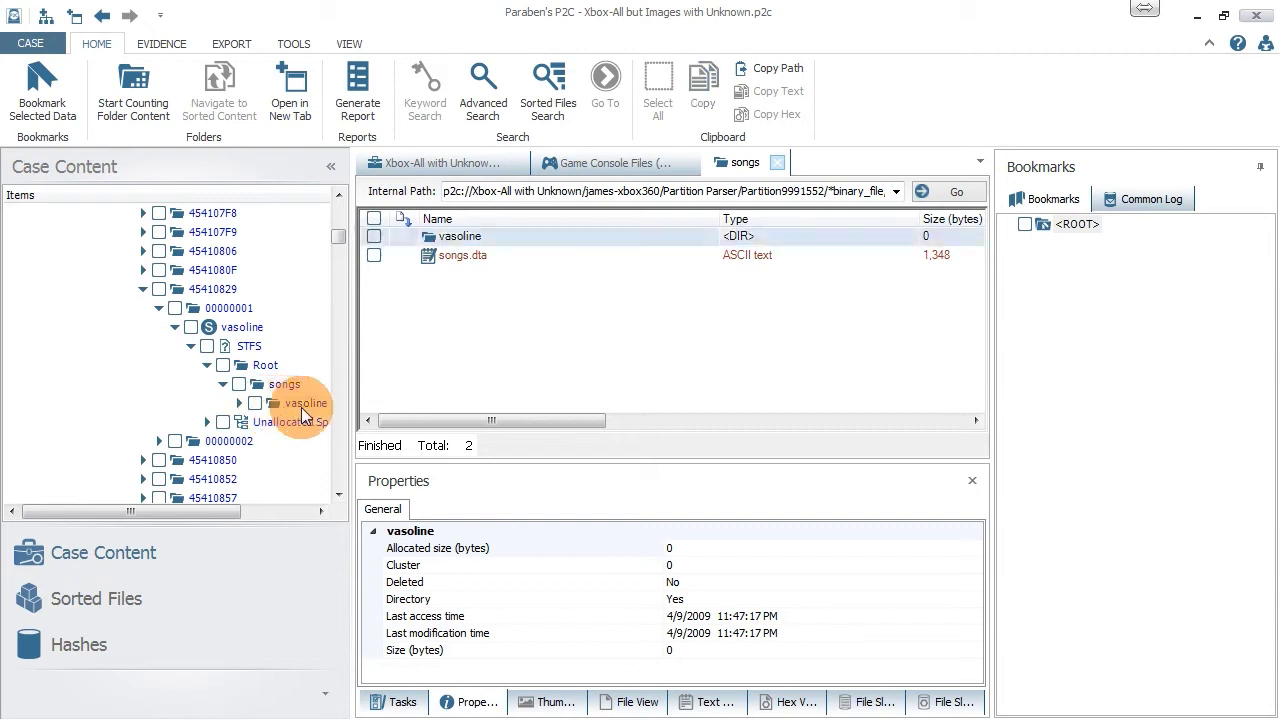
{"action": "left_click", "coordinate": [237, 403]}
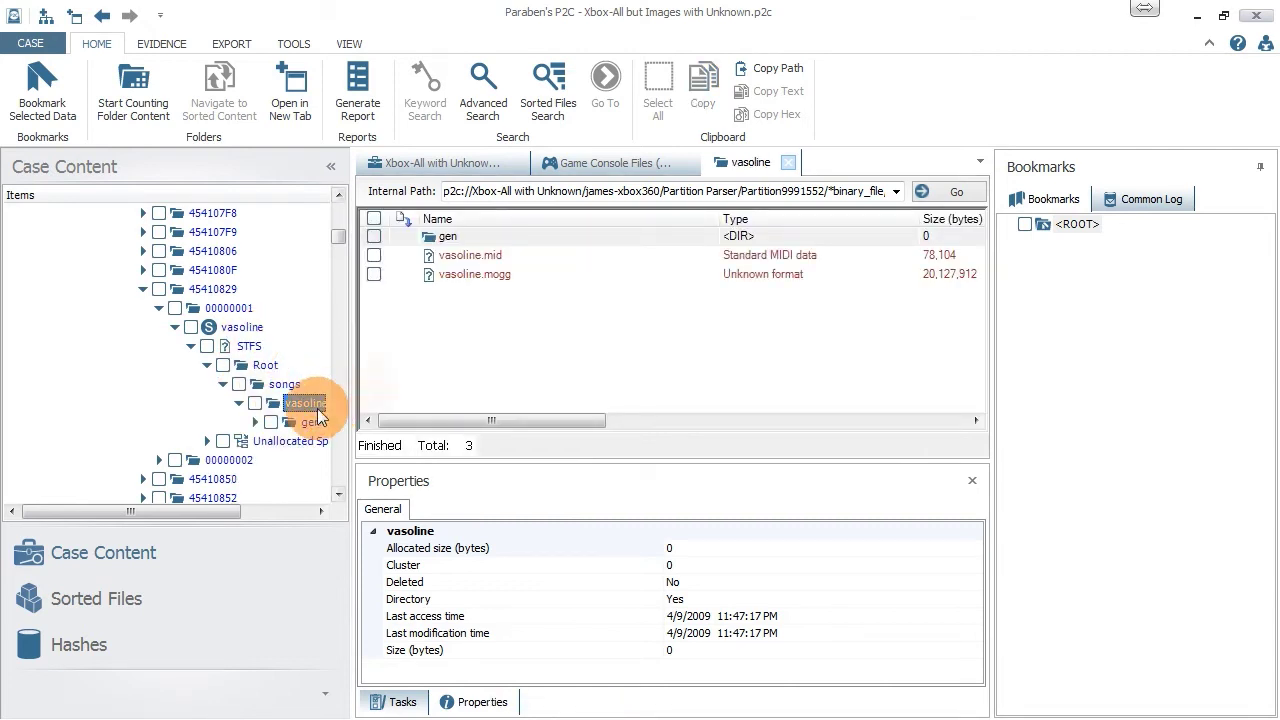
{"action": "left_click", "coordinate": [504, 261]}
{"action": "left_click", "coordinate": [498, 275]}
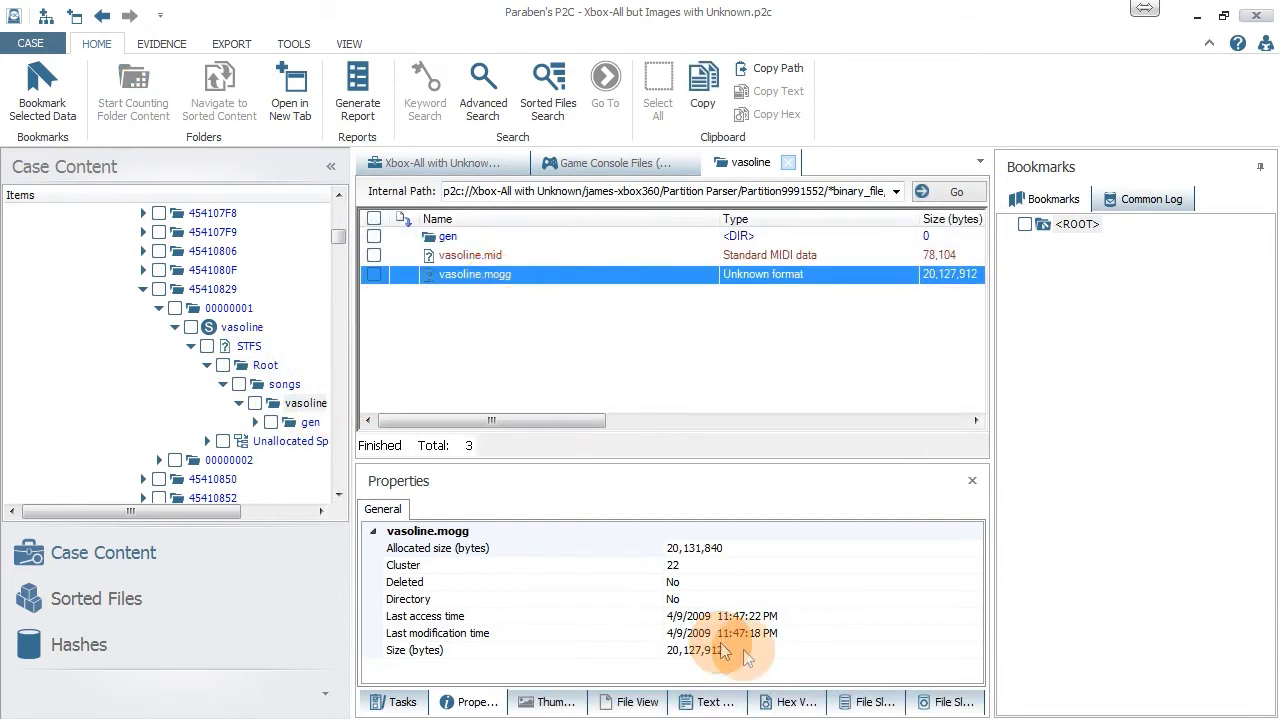
Check the properties of vasoline.mid and of its parent songs folder.
{"action": "left_click", "coordinate": [487, 257]}
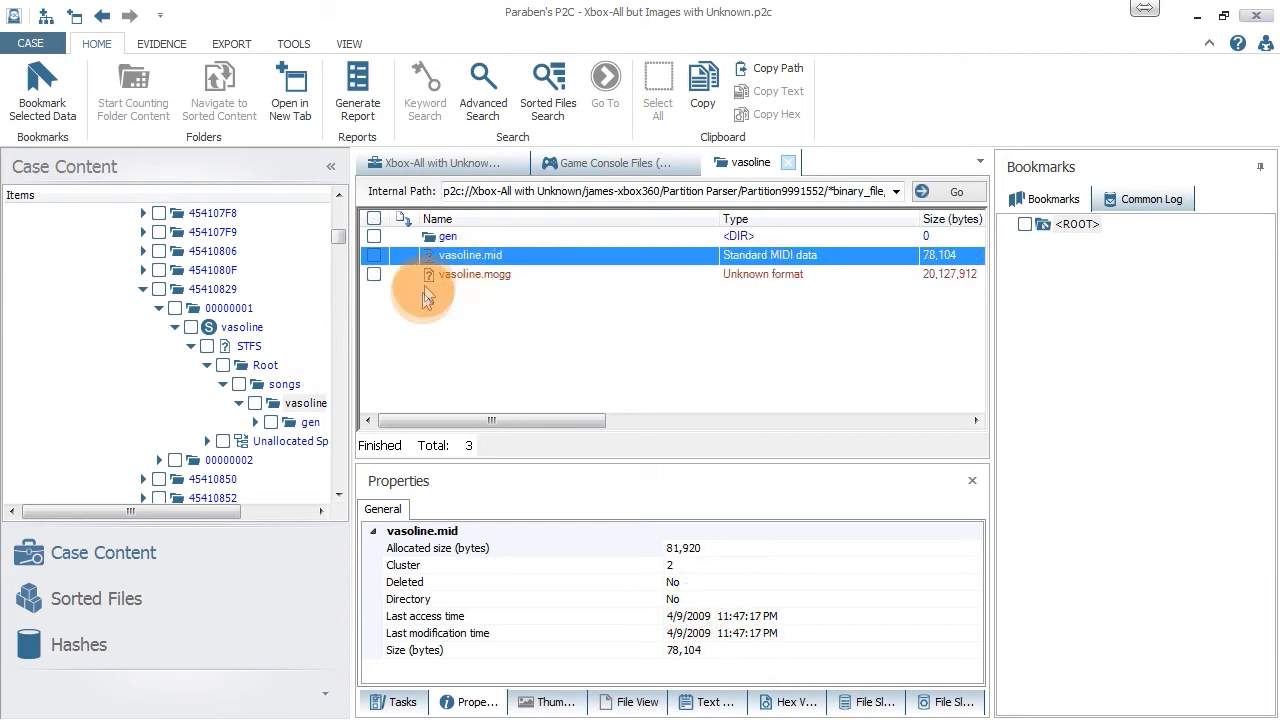
{"action": "left_click", "coordinate": [281, 384]}
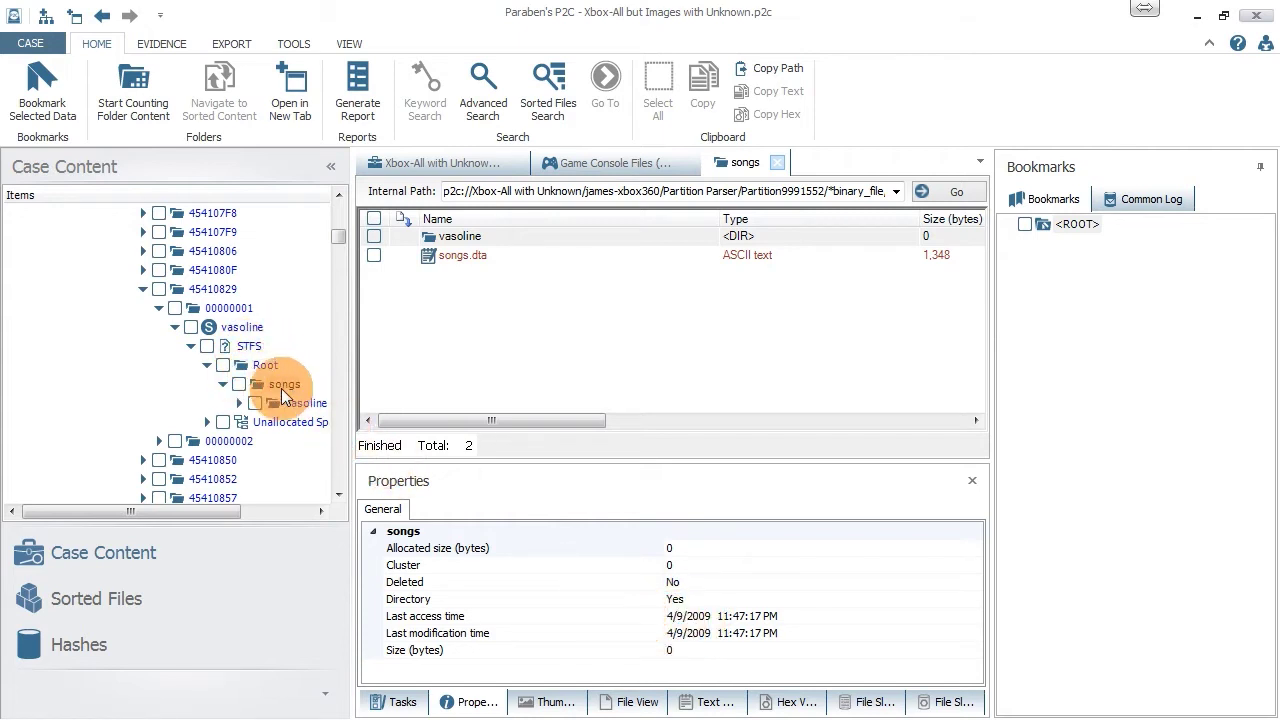
Open folder 000D0000 under 58410A71 and review the properties and sort results of the STFS package inside it.
{"action": "left_click_drag", "start_coordinate": [337, 238], "coordinate": [323, 440]}
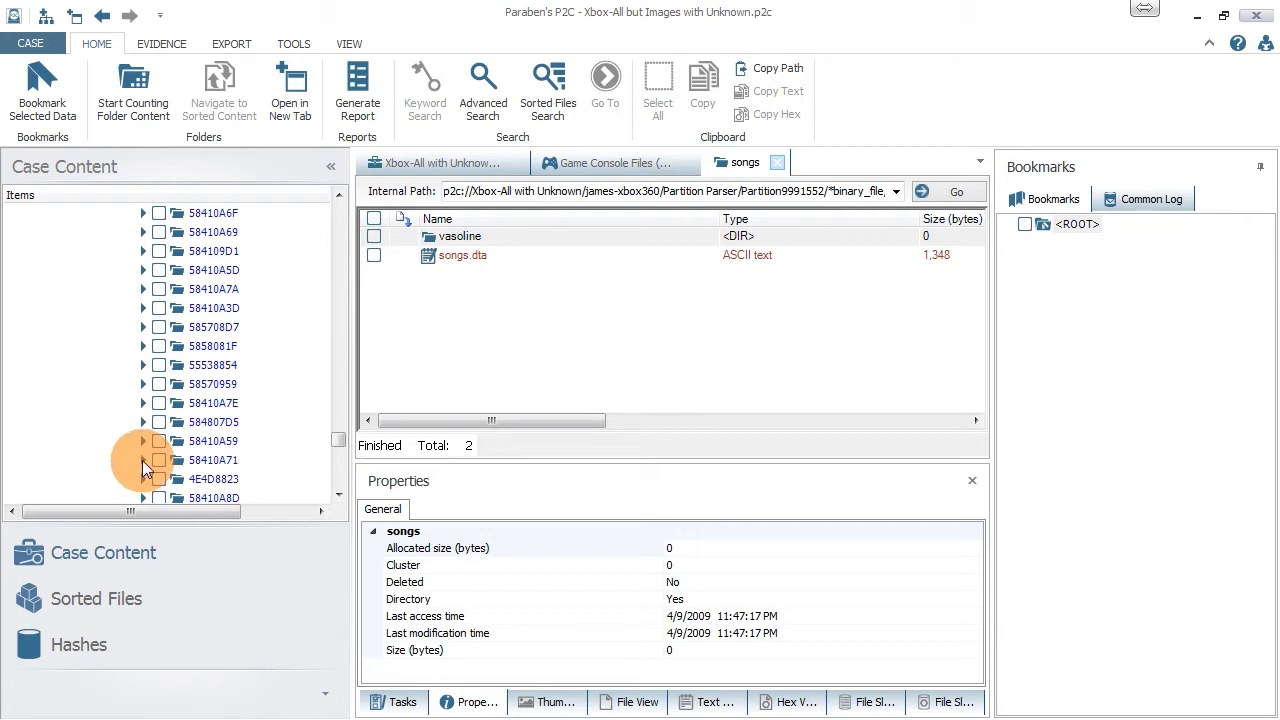
{"action": "left_click", "coordinate": [143, 460]}
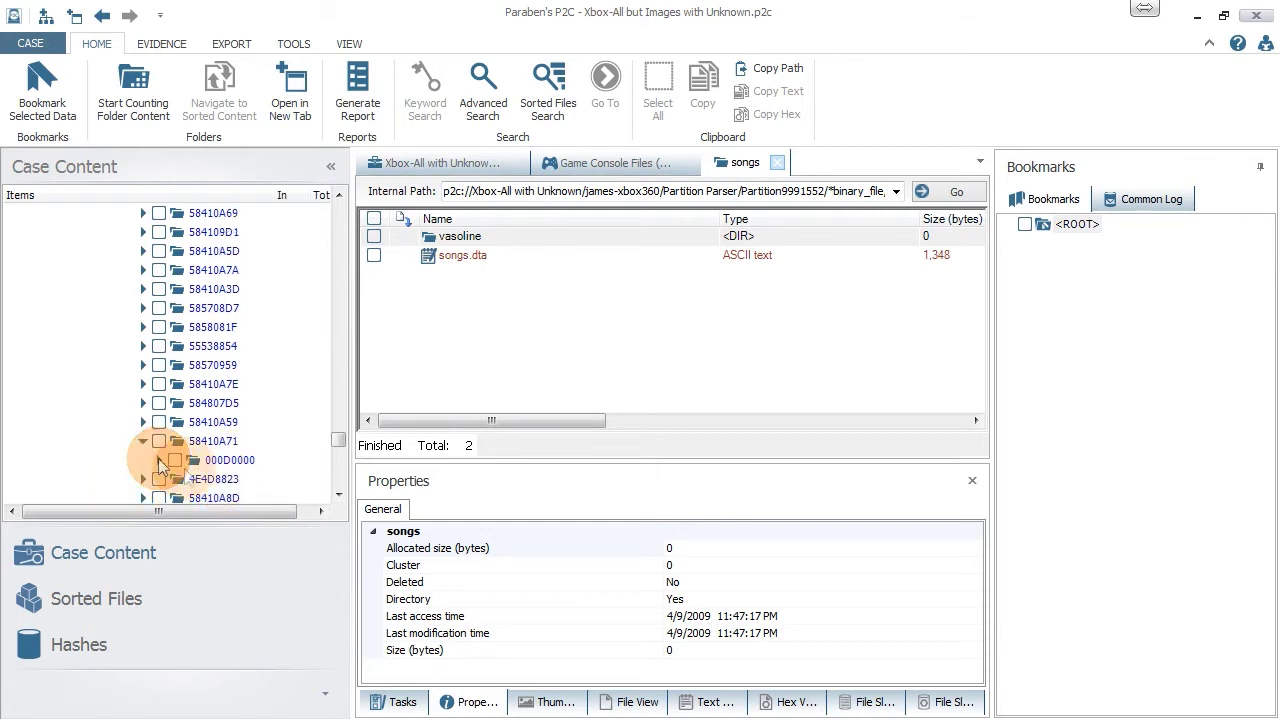
{"action": "left_click", "coordinate": [231, 440]}
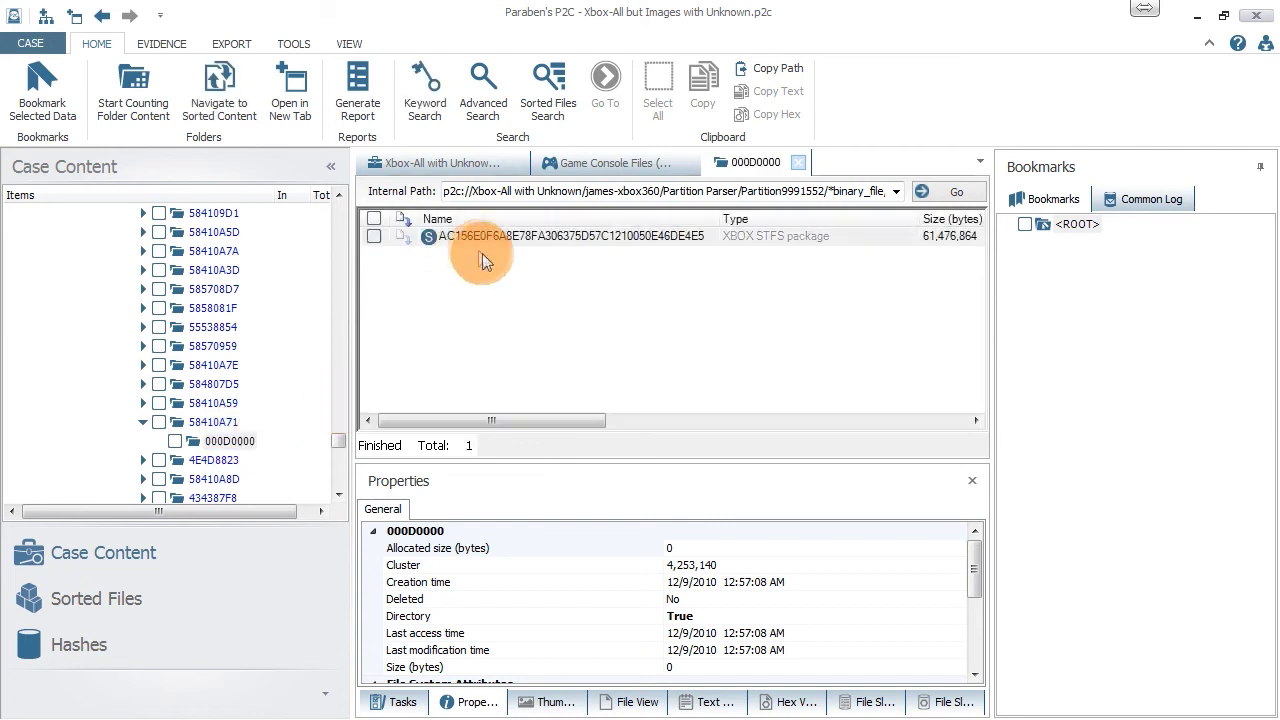
{"action": "left_click", "coordinate": [488, 235]}
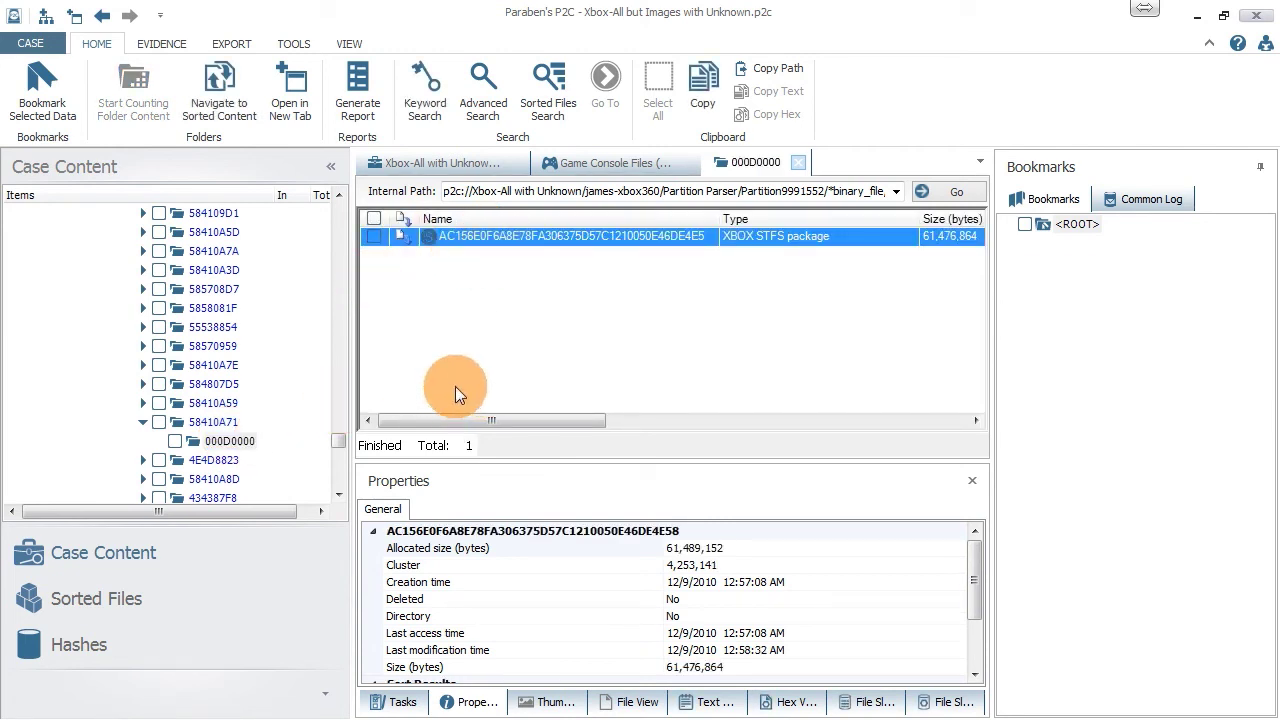
{"action": "left_click_drag", "start_coordinate": [979, 594], "coordinate": [982, 647]}
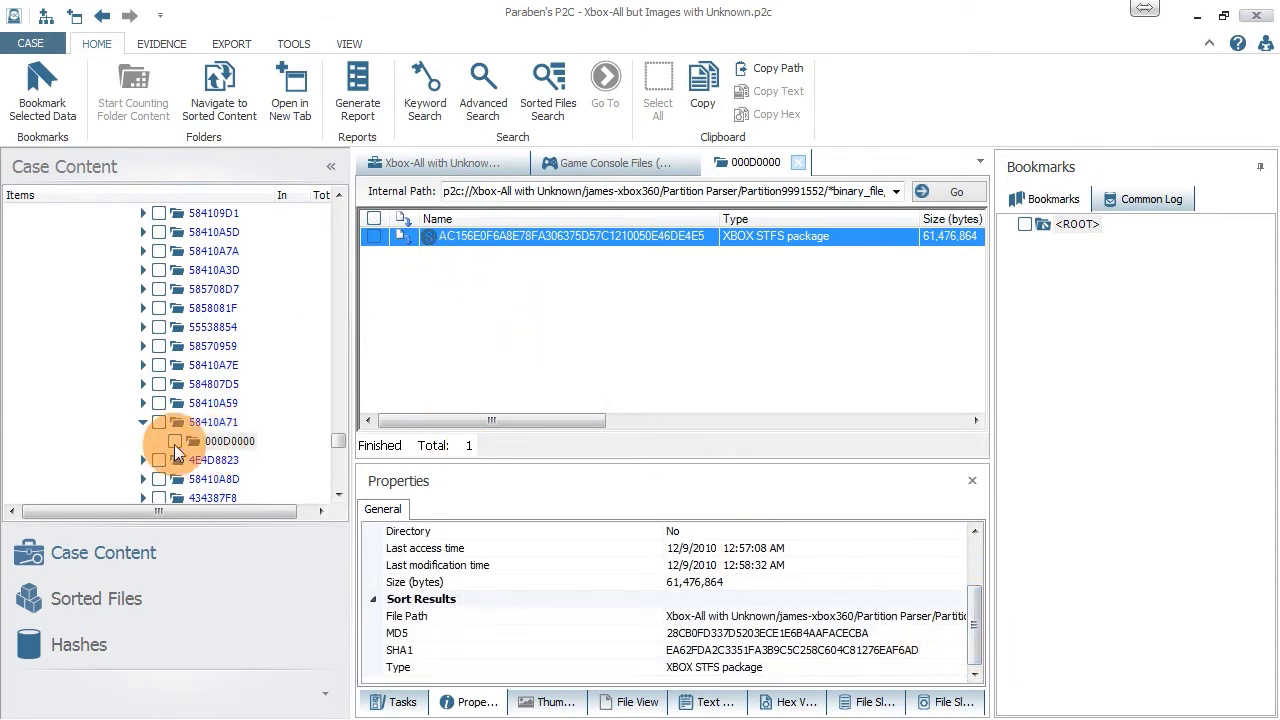
Open the STFS package in 000D0000 down to its Root folder and browse the image thumbnails.
{"action": "double_click", "coordinate": [489, 236]}
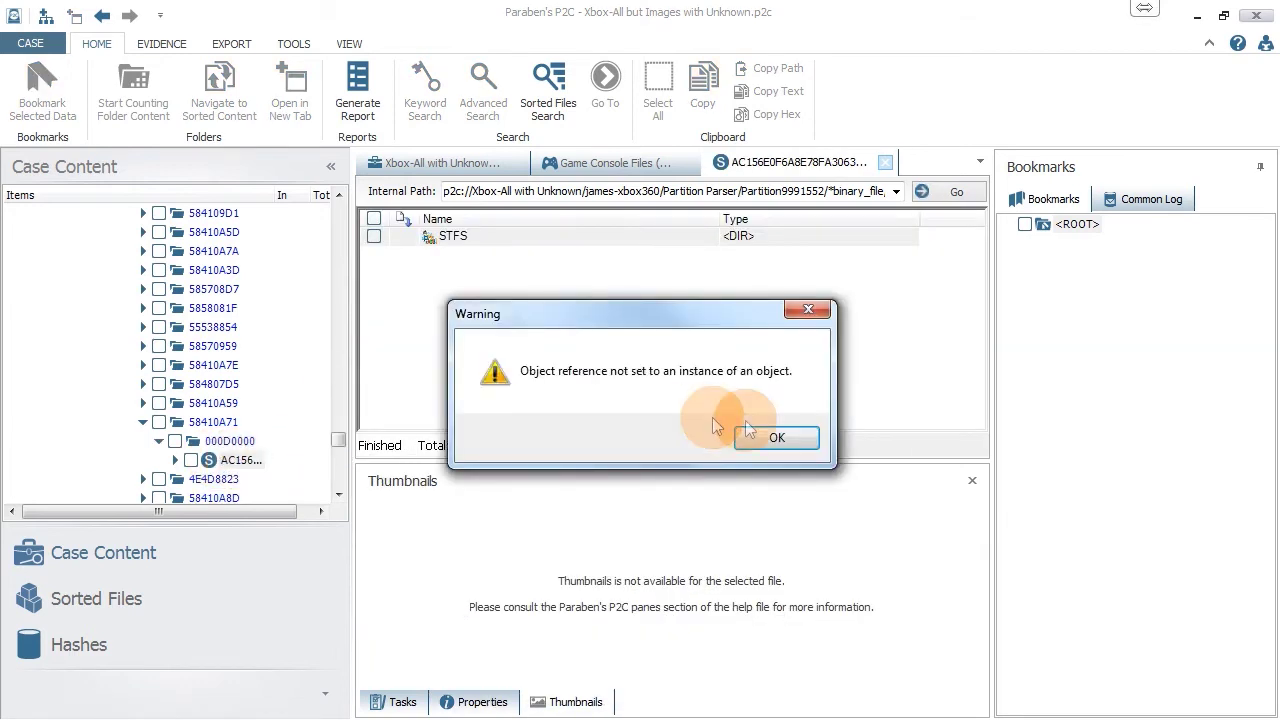
{"action": "left_click", "coordinate": [797, 441]}
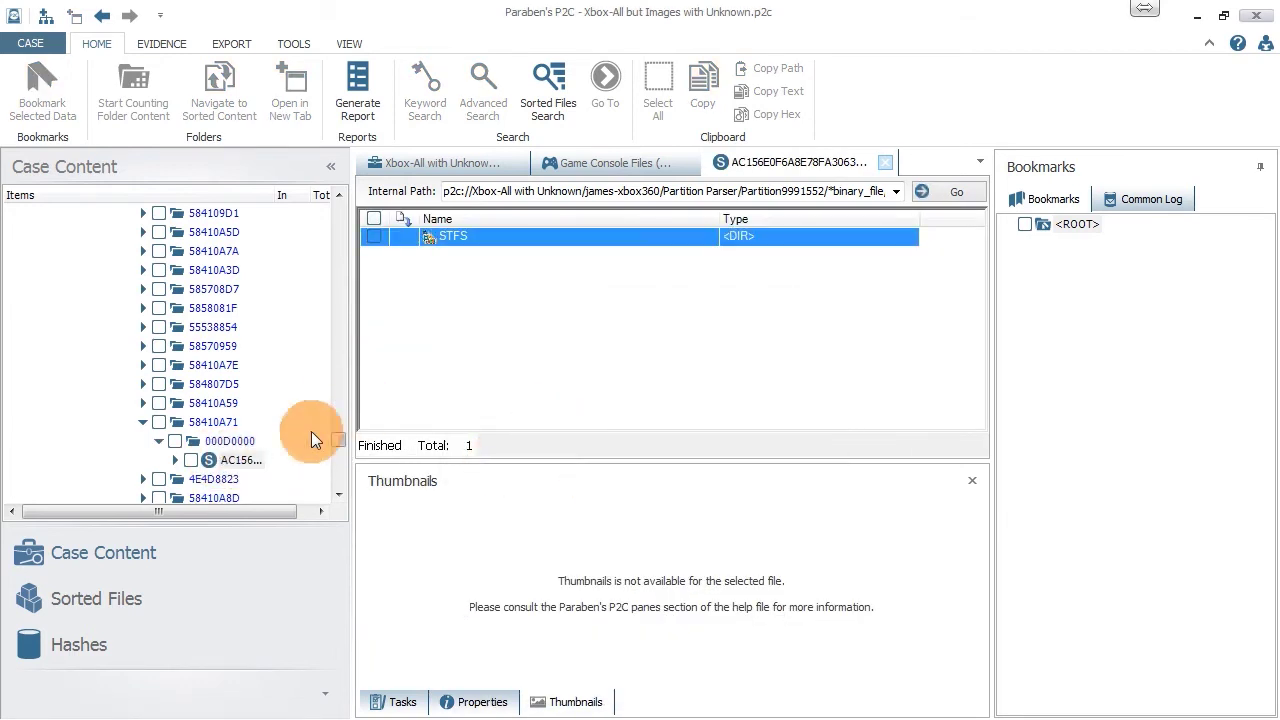
{"action": "left_click", "coordinate": [174, 460]}
{"action": "left_click_drag", "start_coordinate": [334, 443], "coordinate": [338, 444]}
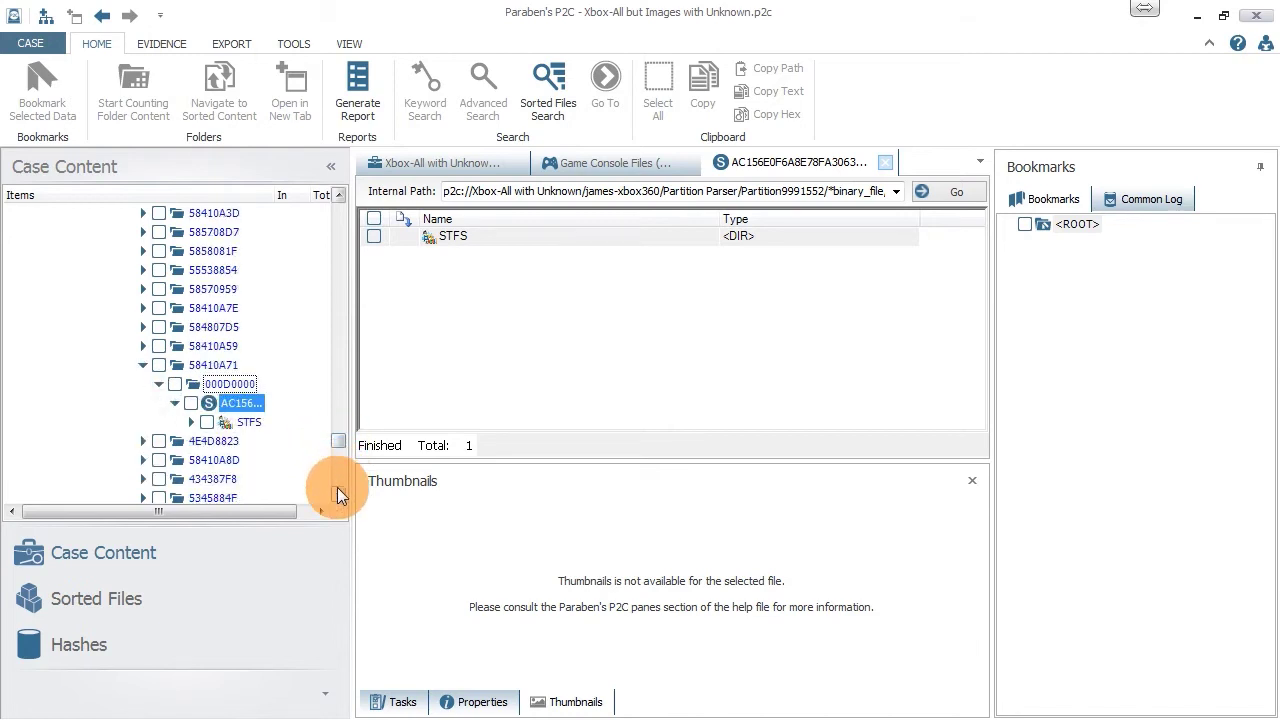
{"action": "left_click", "coordinate": [337, 489]}
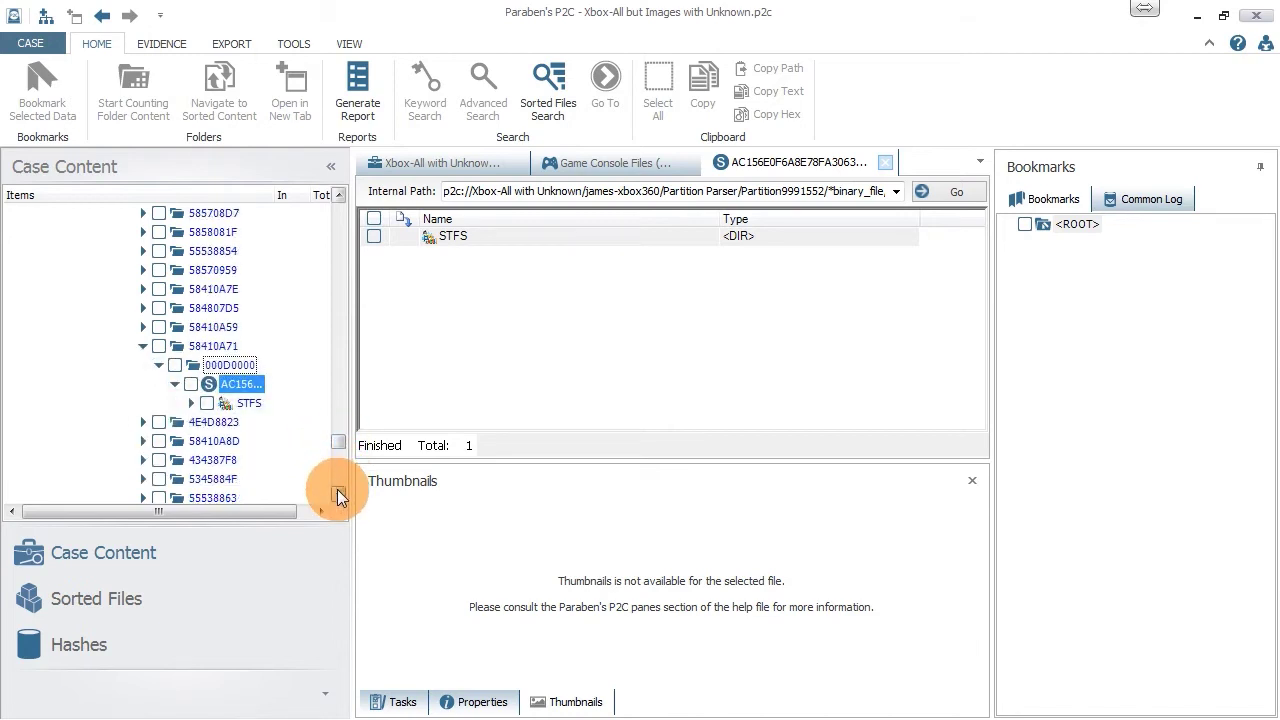
{"action": "left_click", "coordinate": [190, 403]}
{"action": "left_click", "coordinate": [263, 421]}
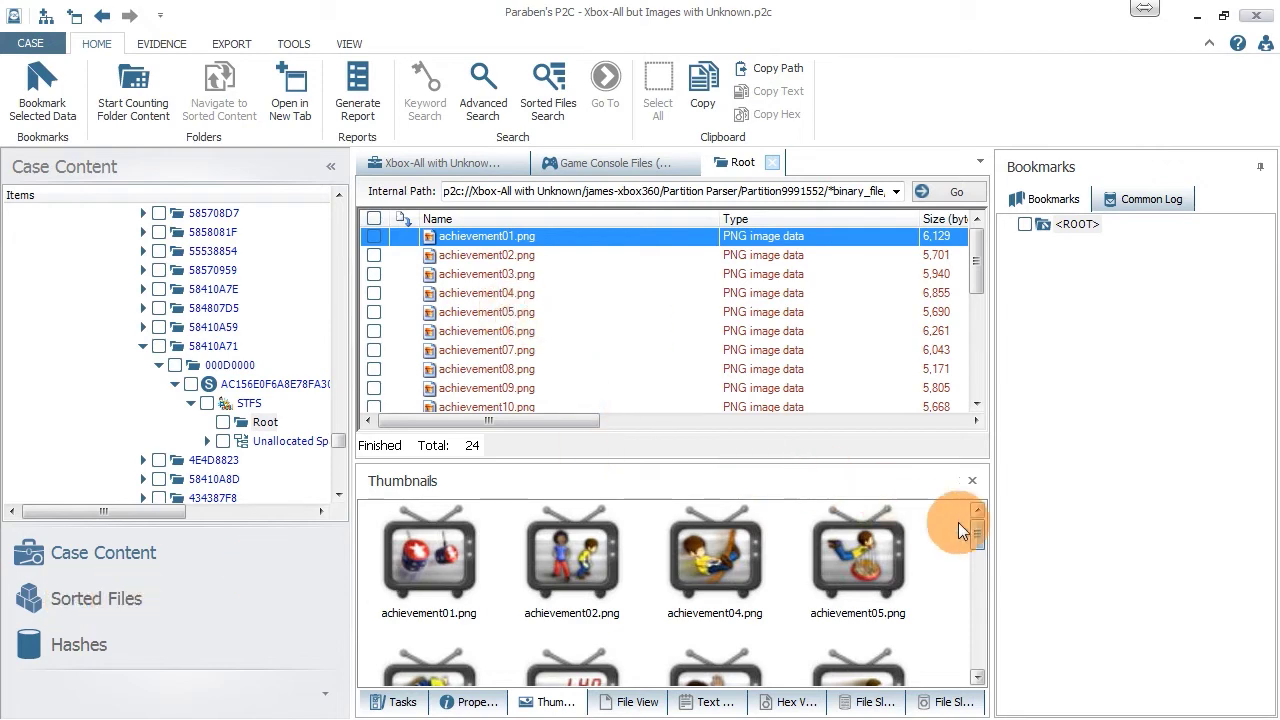
{"action": "left_click_drag", "start_coordinate": [976, 528], "coordinate": [976, 629]}
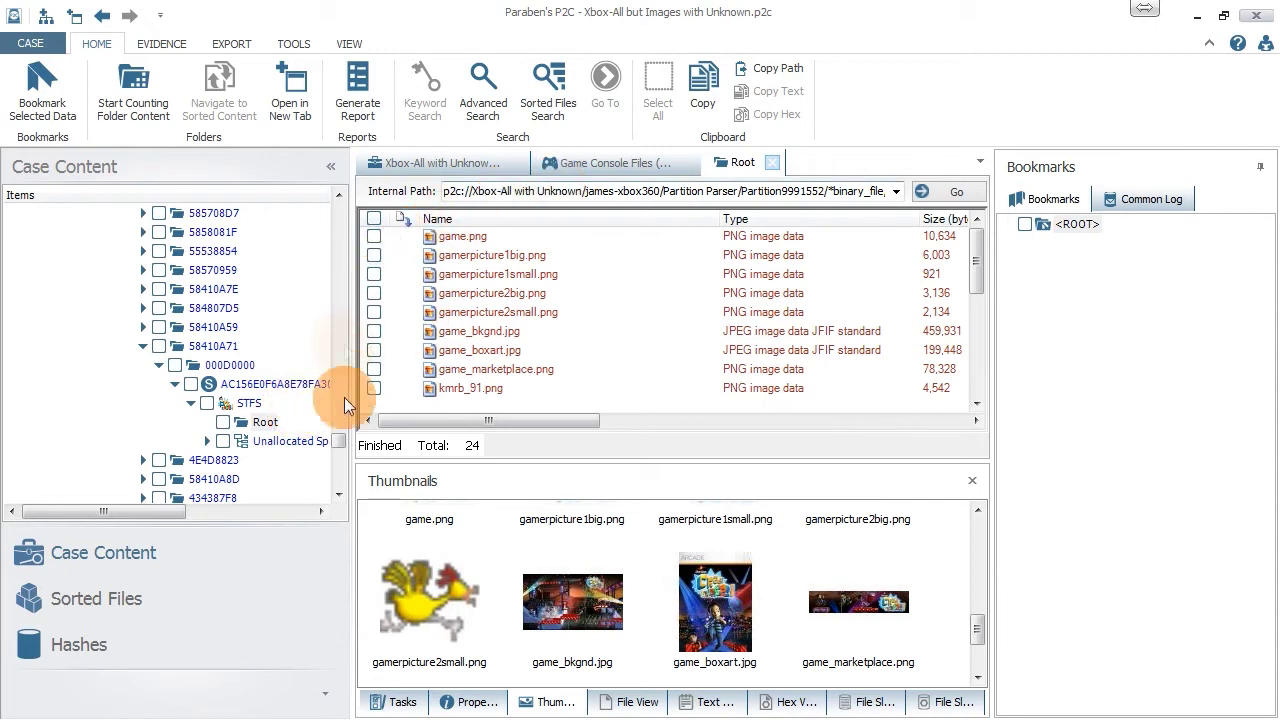
Display all Sorted Files, stop the running query and expand the query's filter options.
{"action": "left_click_drag", "start_coordinate": [338, 442], "coordinate": [346, 216]}
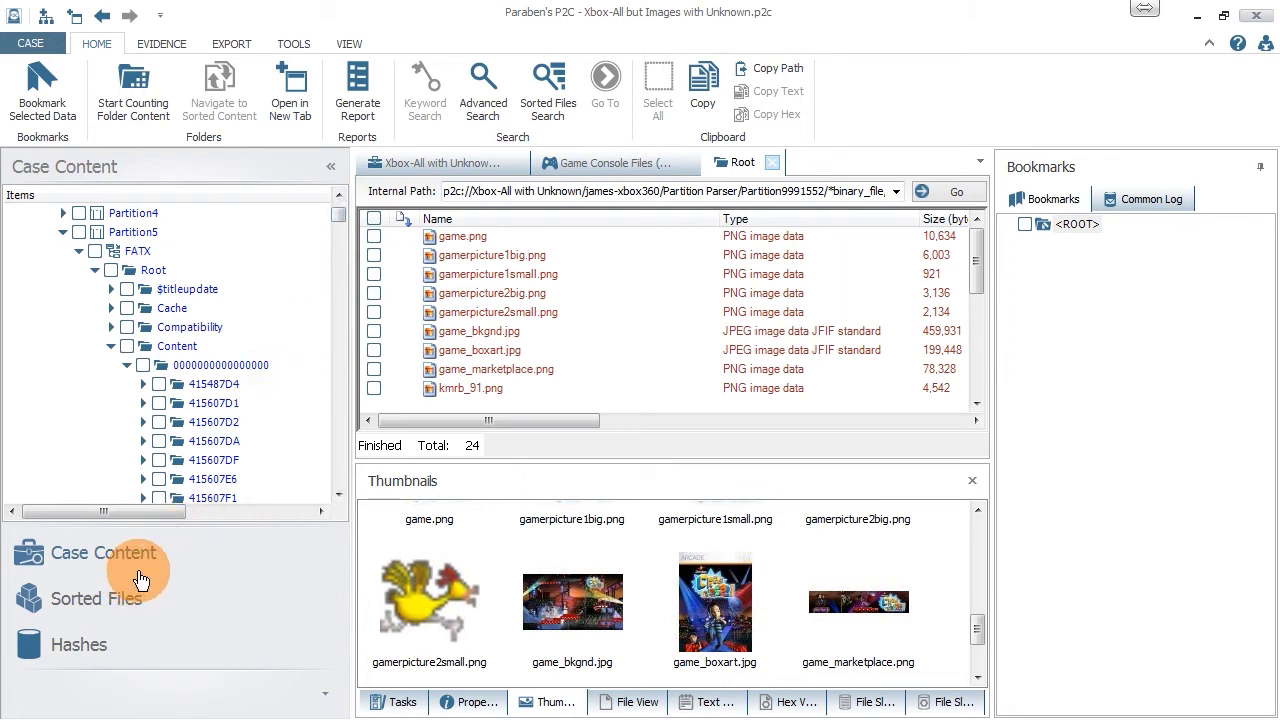
{"action": "left_click", "coordinate": [112, 602]}
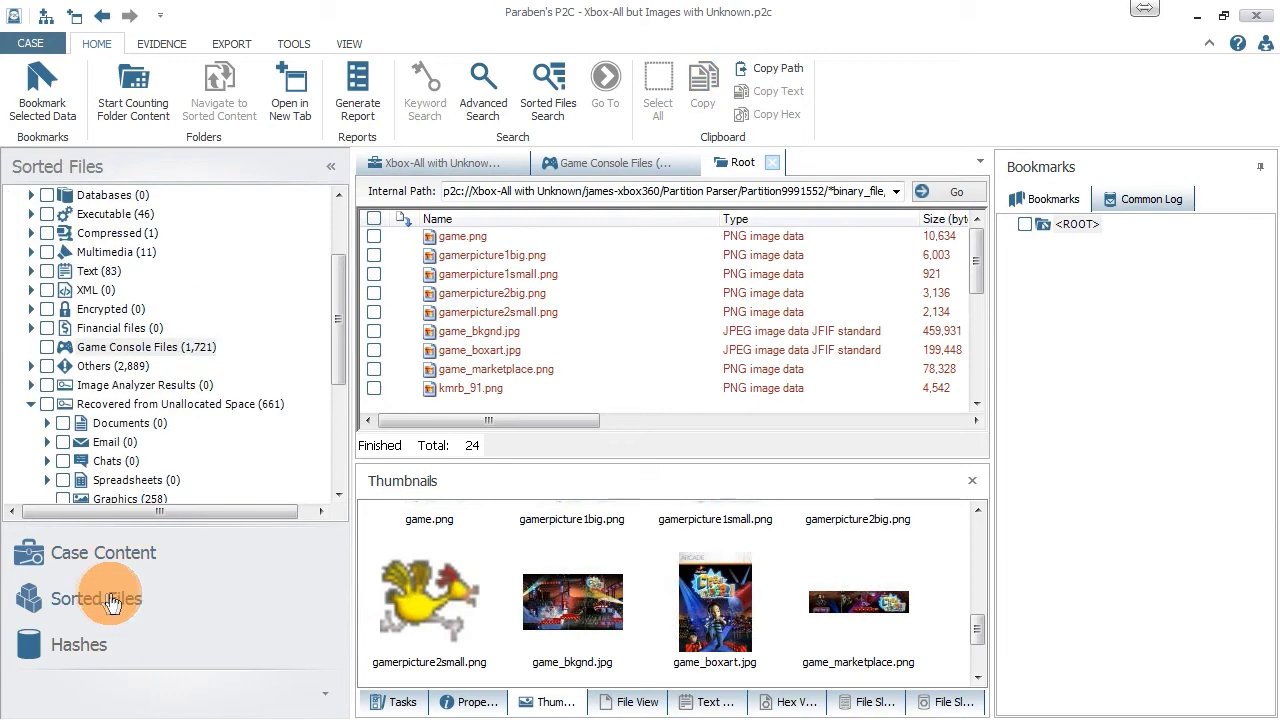
{"action": "left_click_drag", "start_coordinate": [341, 305], "coordinate": [334, 246]}
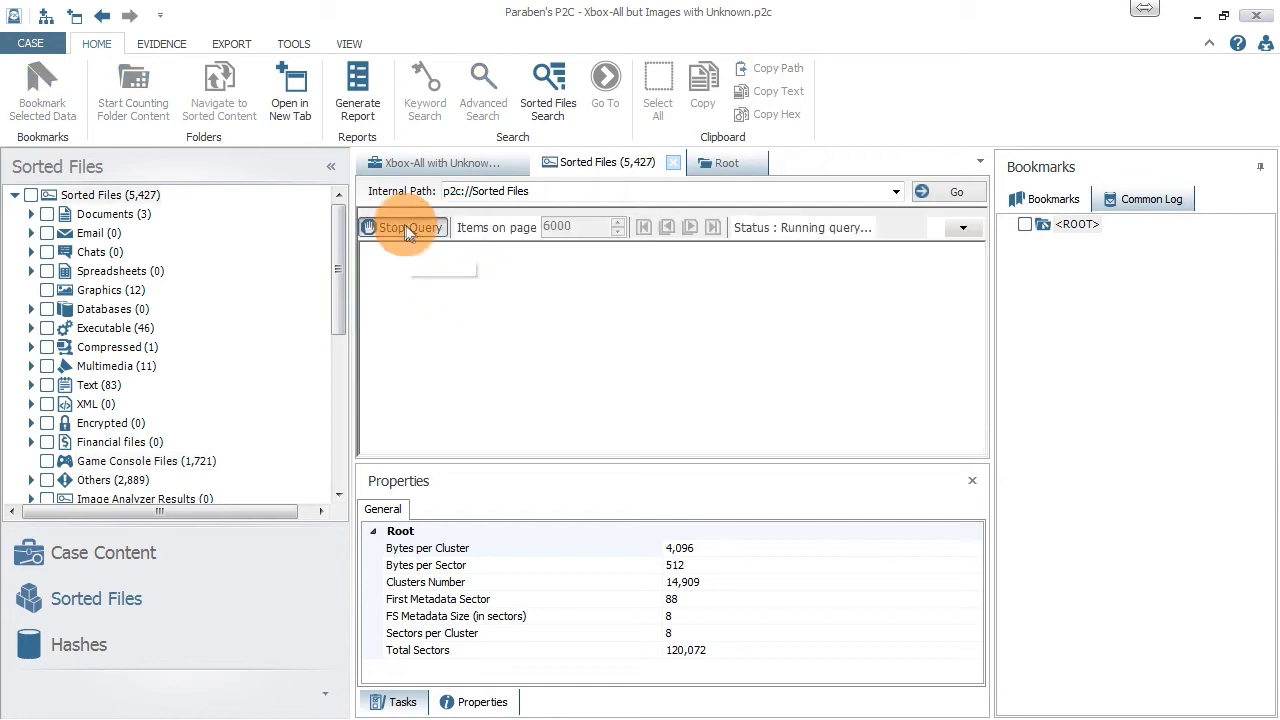
{"action": "left_click", "coordinate": [404, 226]}
{"action": "left_click", "coordinate": [963, 227]}
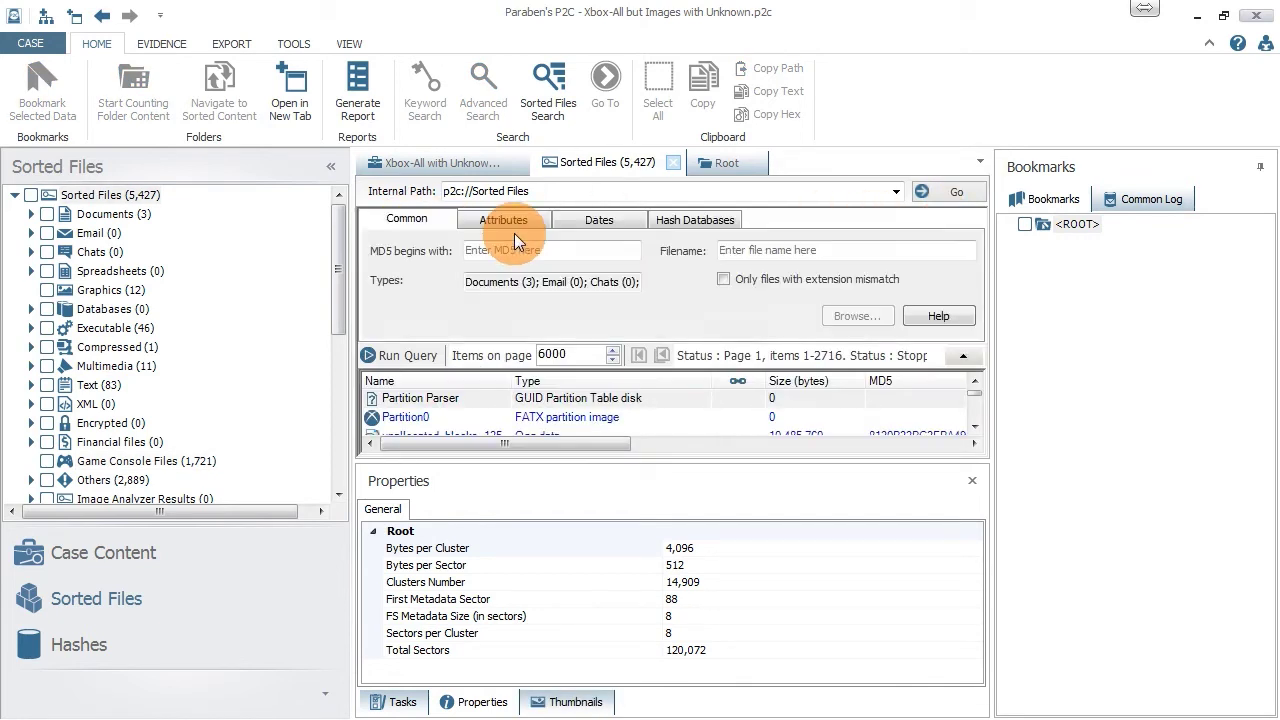
Query the sorted files for items created between 2/16/2015 and 2/17/2015, 9:00:32 PM.
{"action": "left_click", "coordinate": [602, 220]}
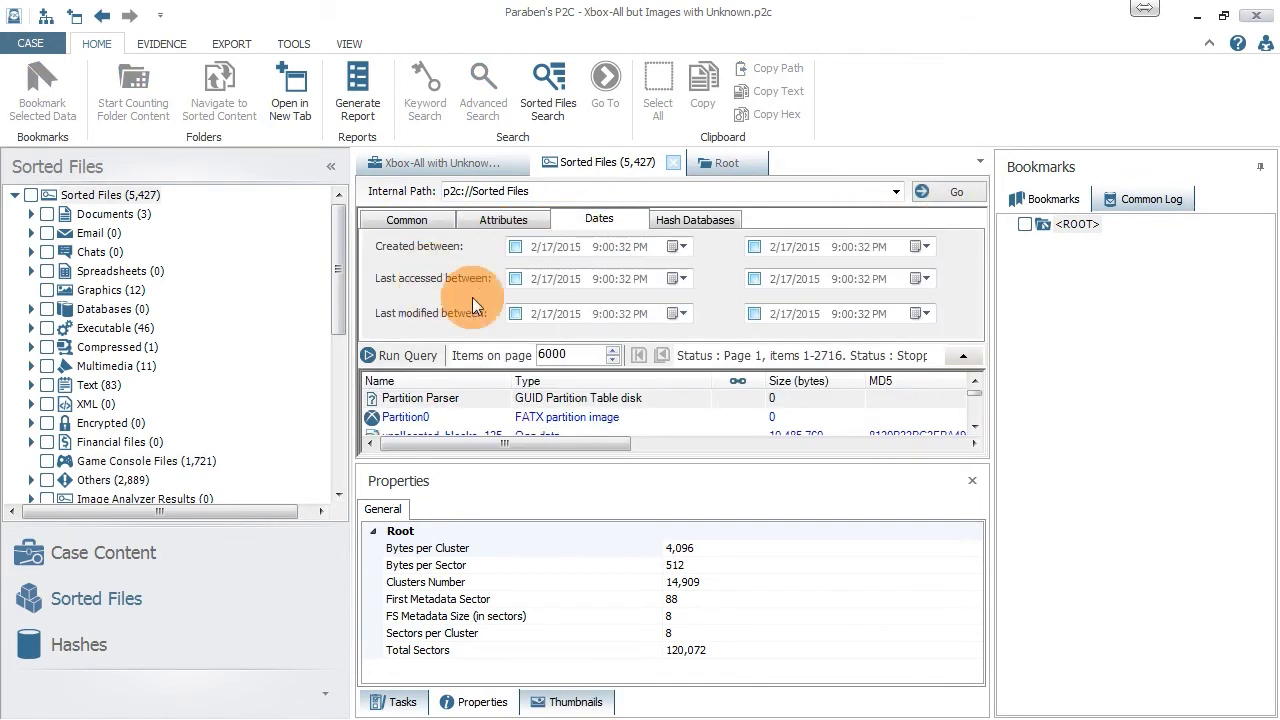
{"action": "left_click", "coordinate": [514, 247]}
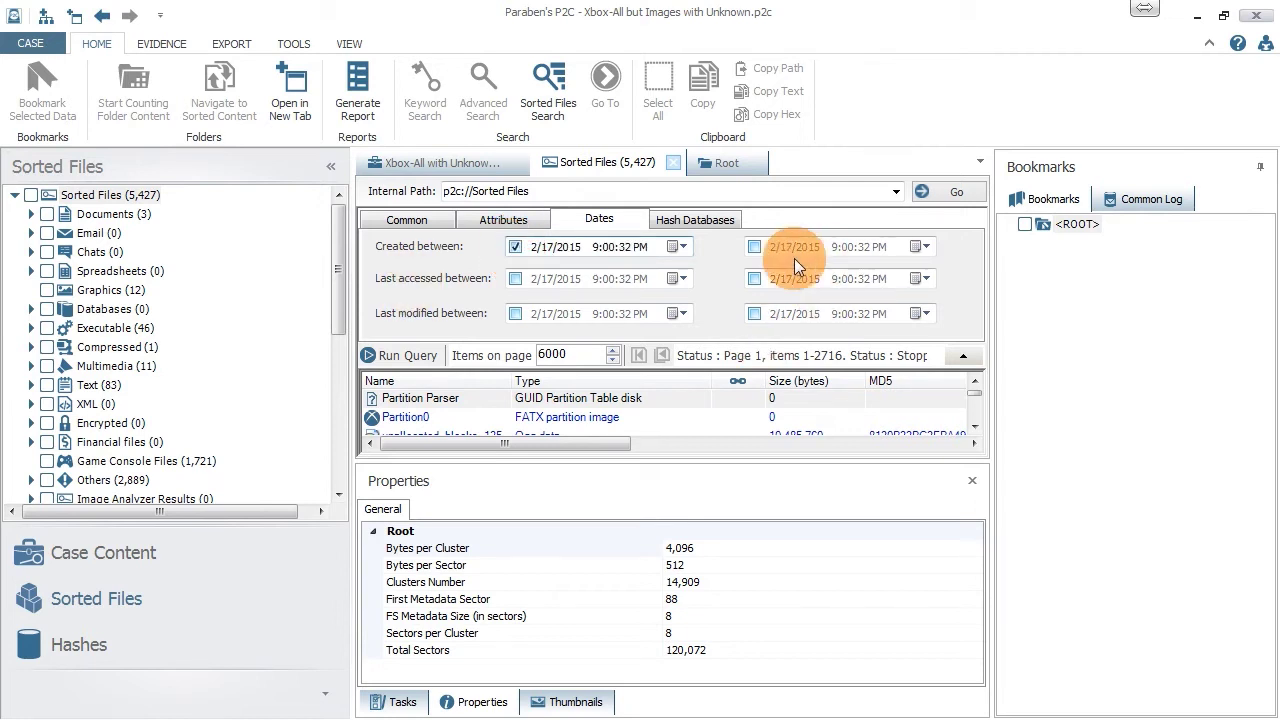
{"action": "left_click", "coordinate": [755, 247]}
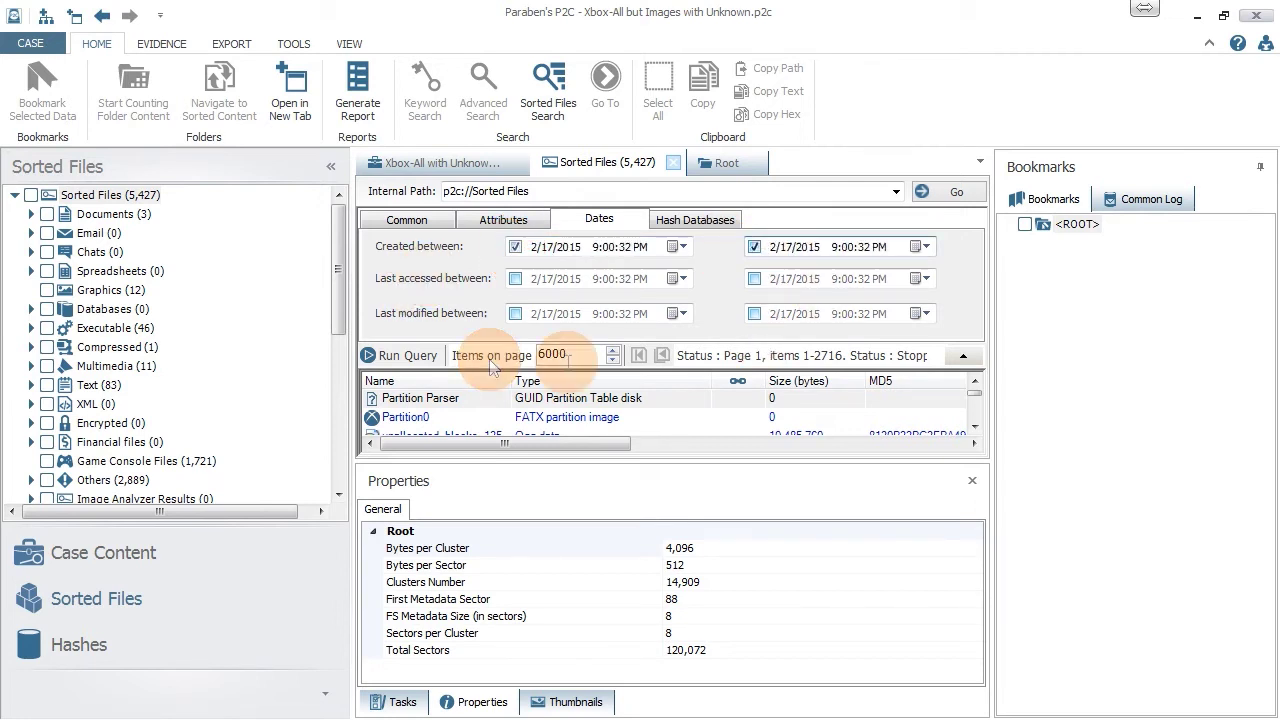
{"action": "left_click", "coordinate": [553, 250]}
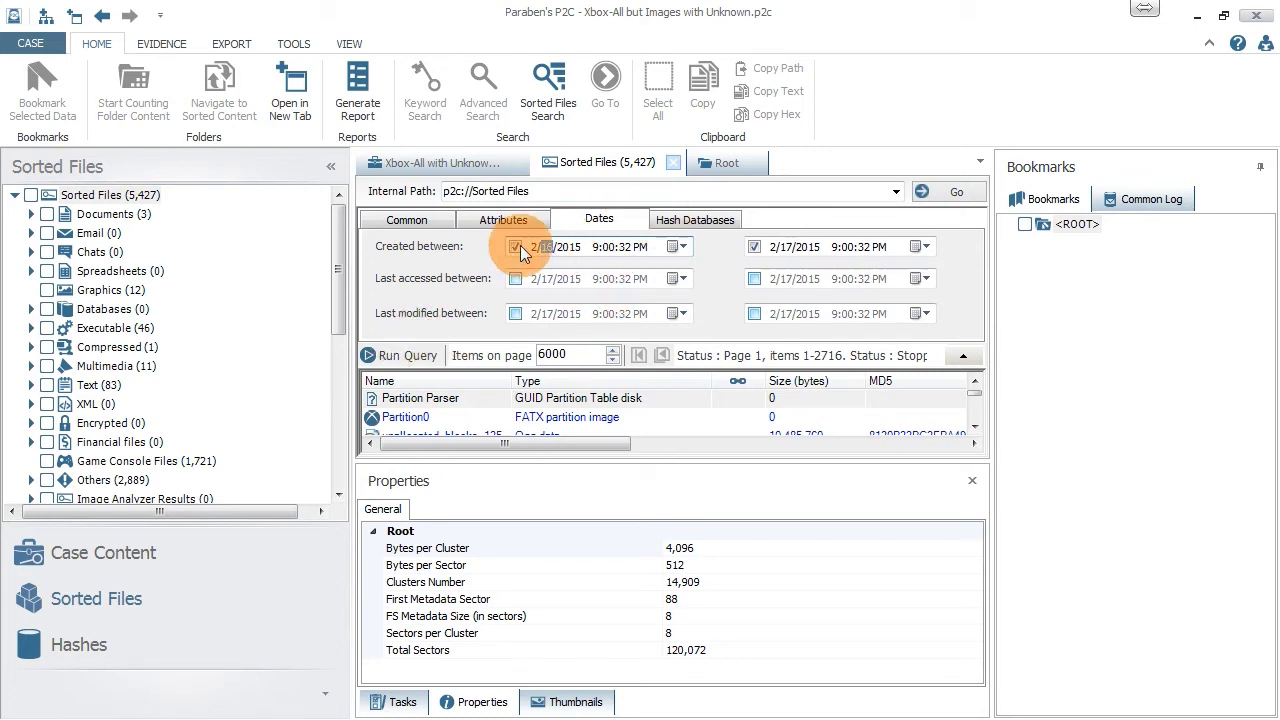
{"action": "left_click", "coordinate": [402, 354]}
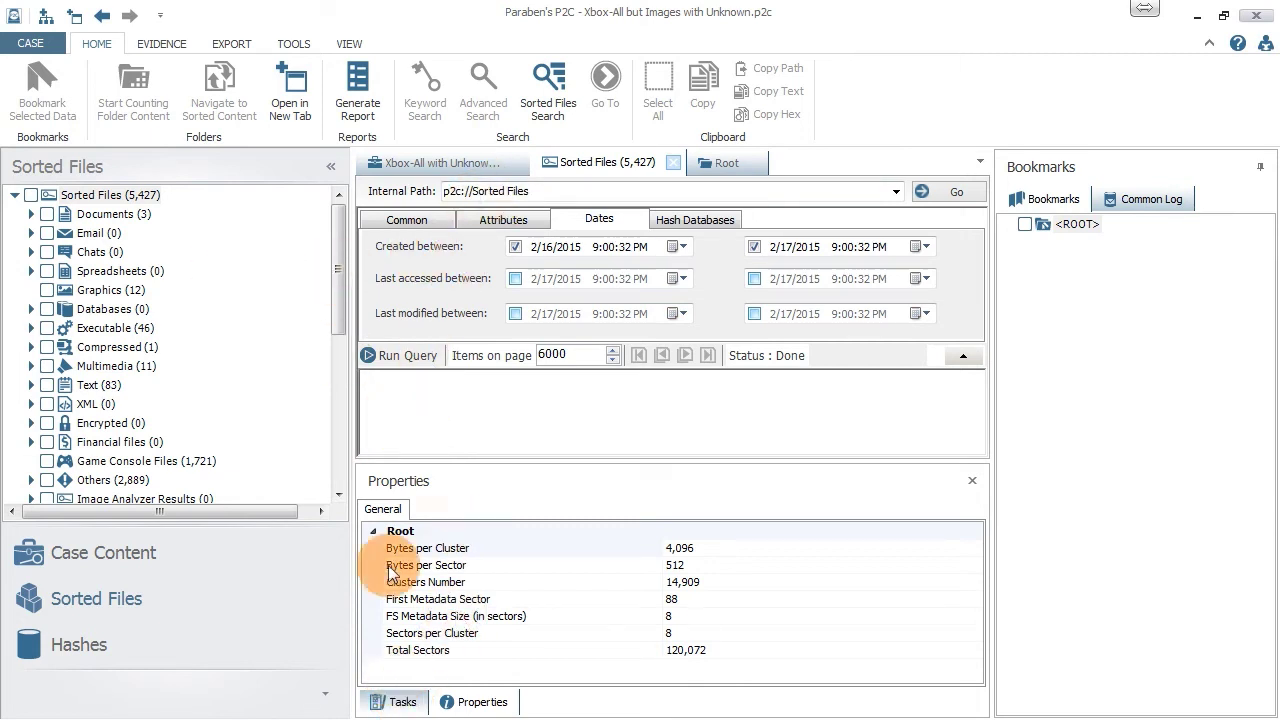
Open the finished Advanced Search from the completed searching tasks.
{"action": "left_click", "coordinate": [402, 705]}
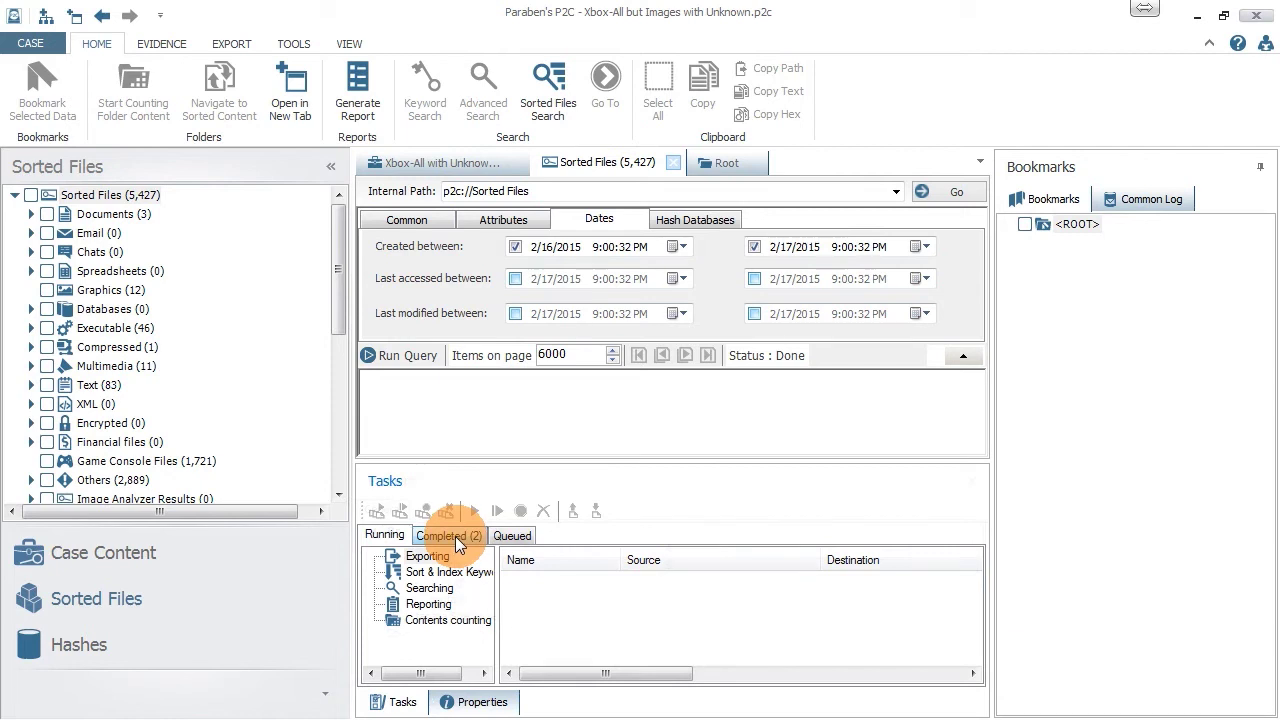
{"action": "left_click", "coordinate": [455, 536]}
{"action": "left_click", "coordinate": [436, 588]}
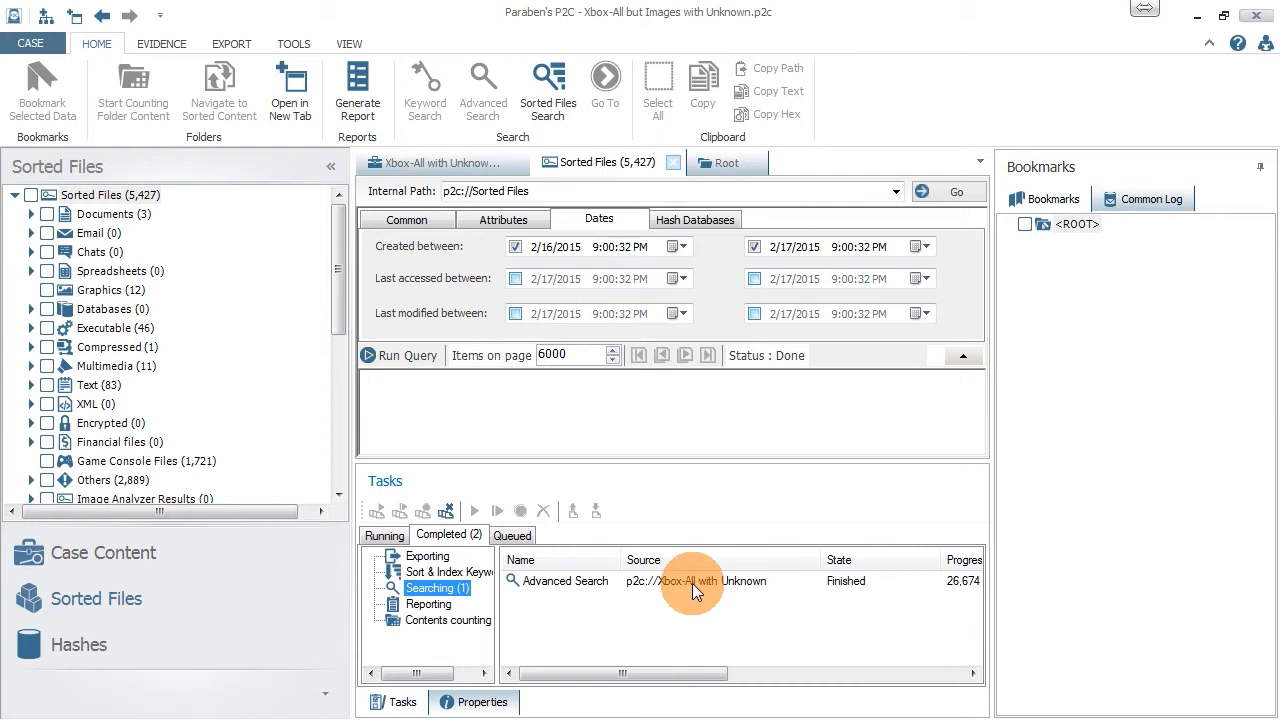
{"action": "left_click", "coordinate": [692, 583]}
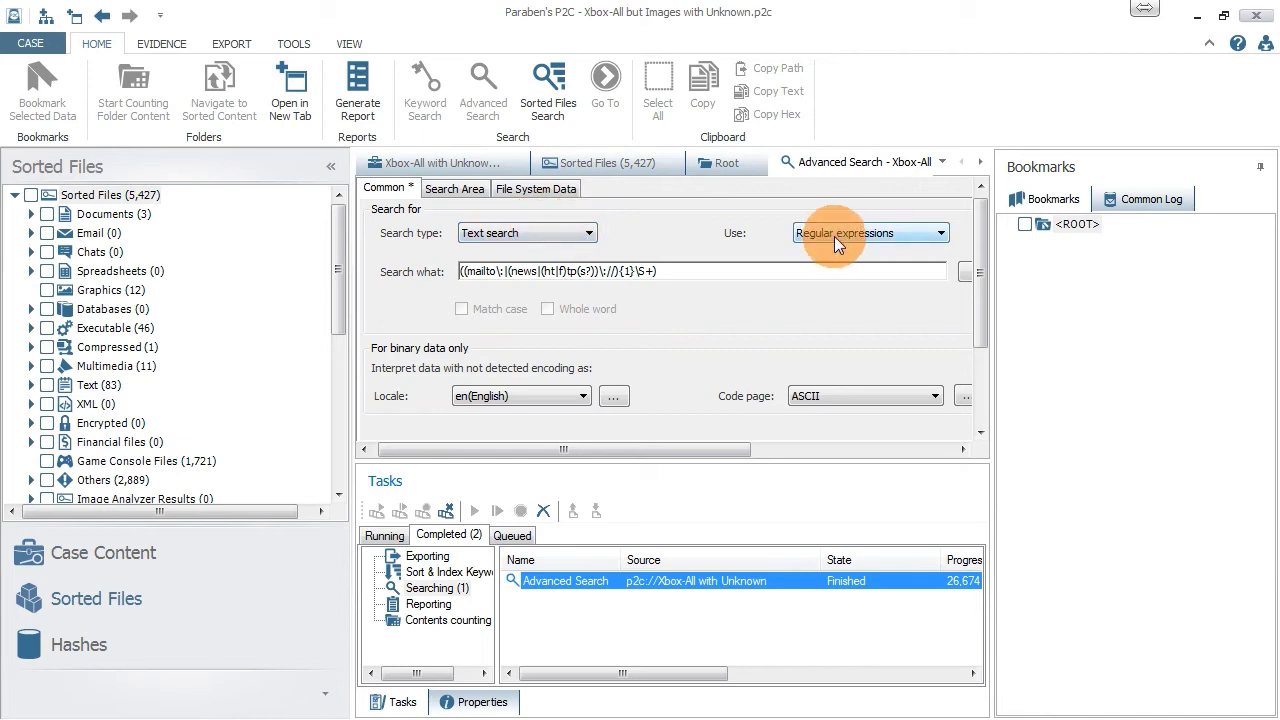
View the regular expression templates for IP addresses, URLs and paths, and close them without choosing one.
{"action": "left_click_drag", "start_coordinate": [735, 446], "coordinate": [850, 392]}
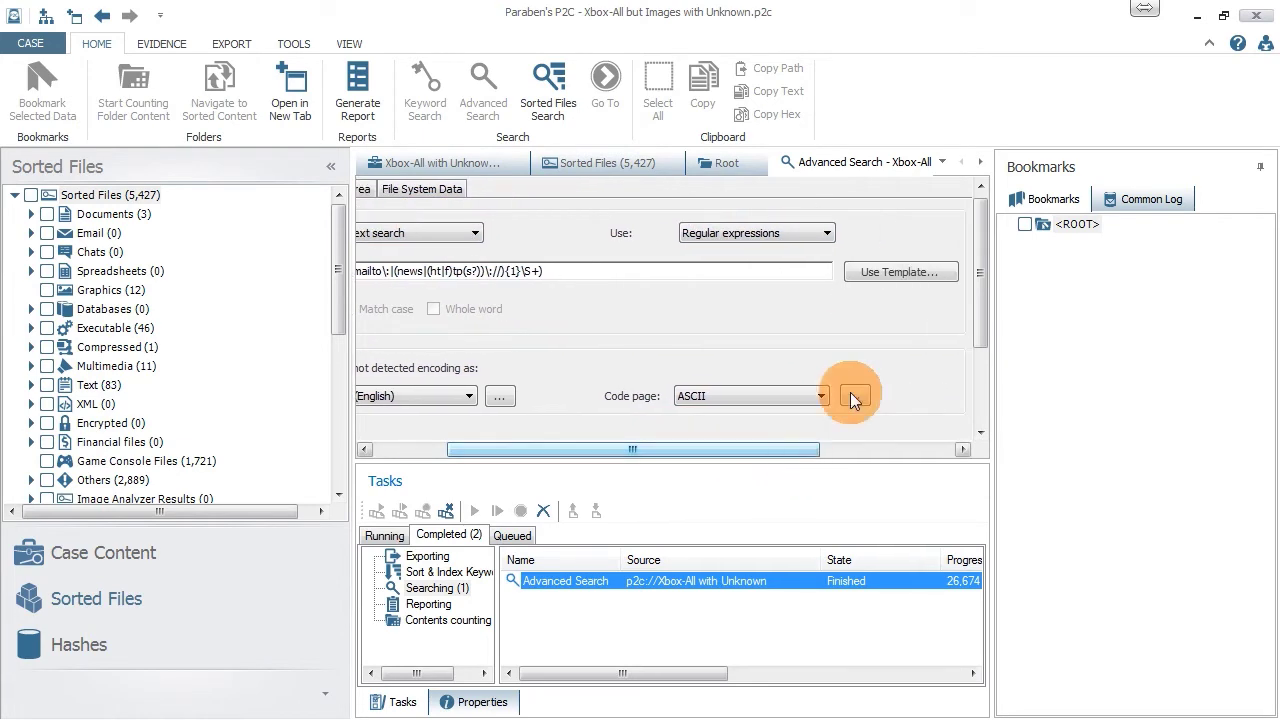
{"action": "left_click", "coordinate": [909, 270]}
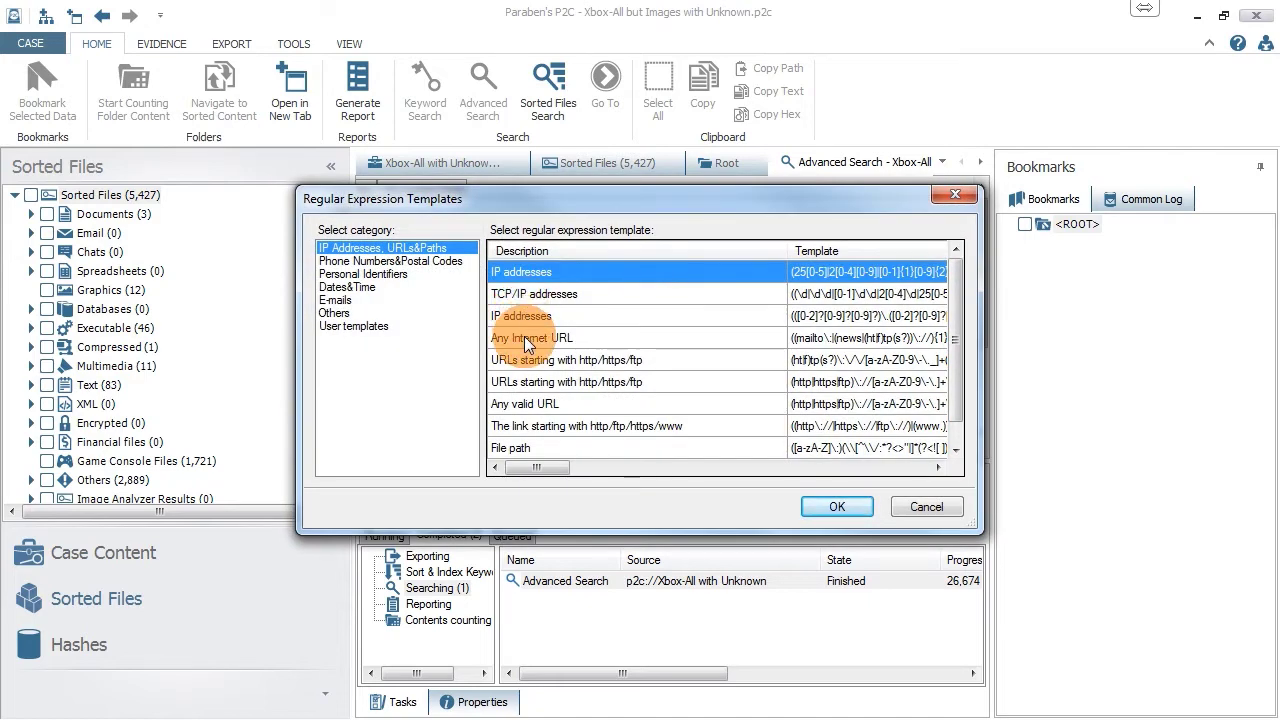
{"action": "left_click", "coordinate": [938, 502]}
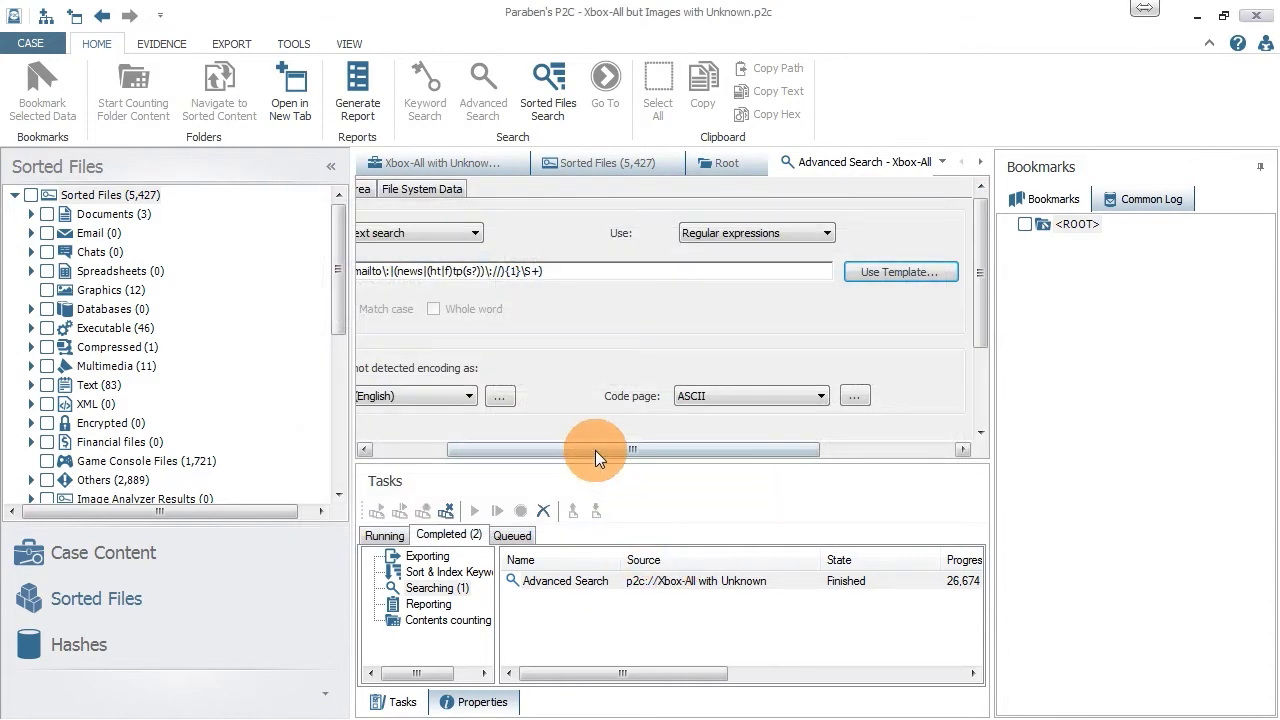
Expand the first search result's Binary Data hits and view the hit at position 78416, length 869, as text.
{"action": "left_click_drag", "start_coordinate": [595, 450], "coordinate": [522, 454]}
{"action": "left_click_drag", "start_coordinate": [981, 300], "coordinate": [977, 406]}
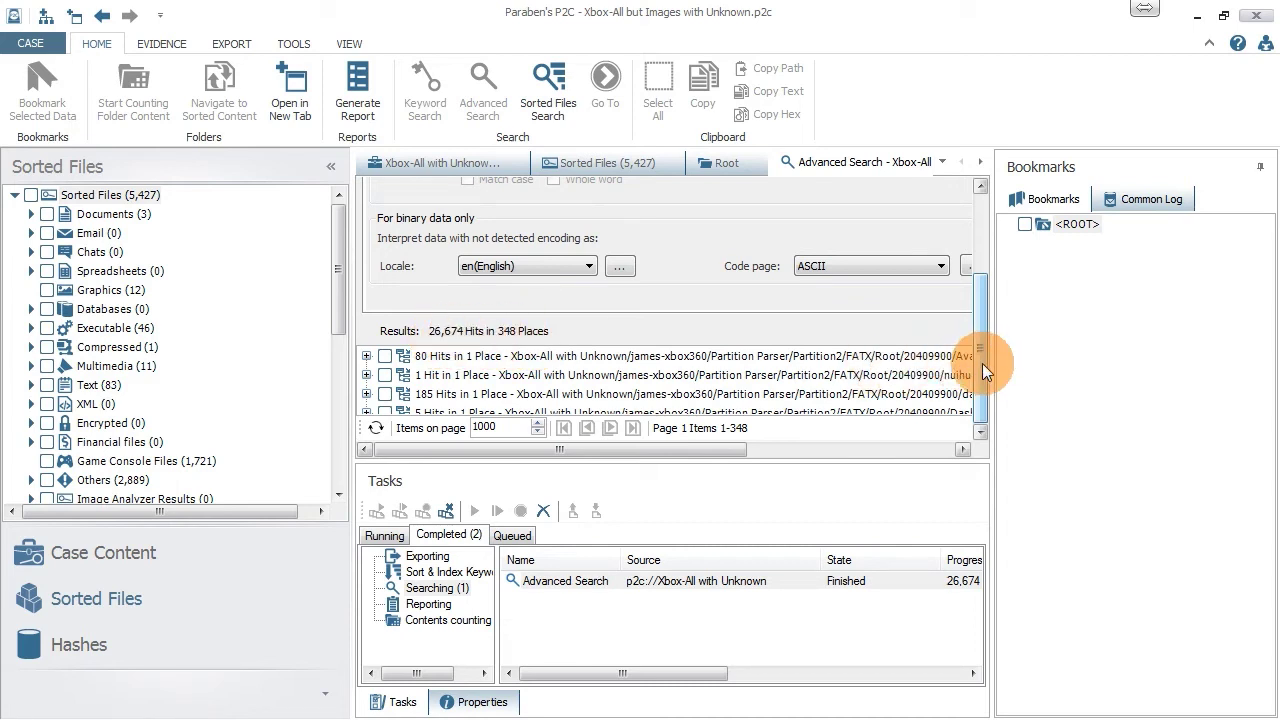
{"action": "left_click", "coordinate": [366, 355]}
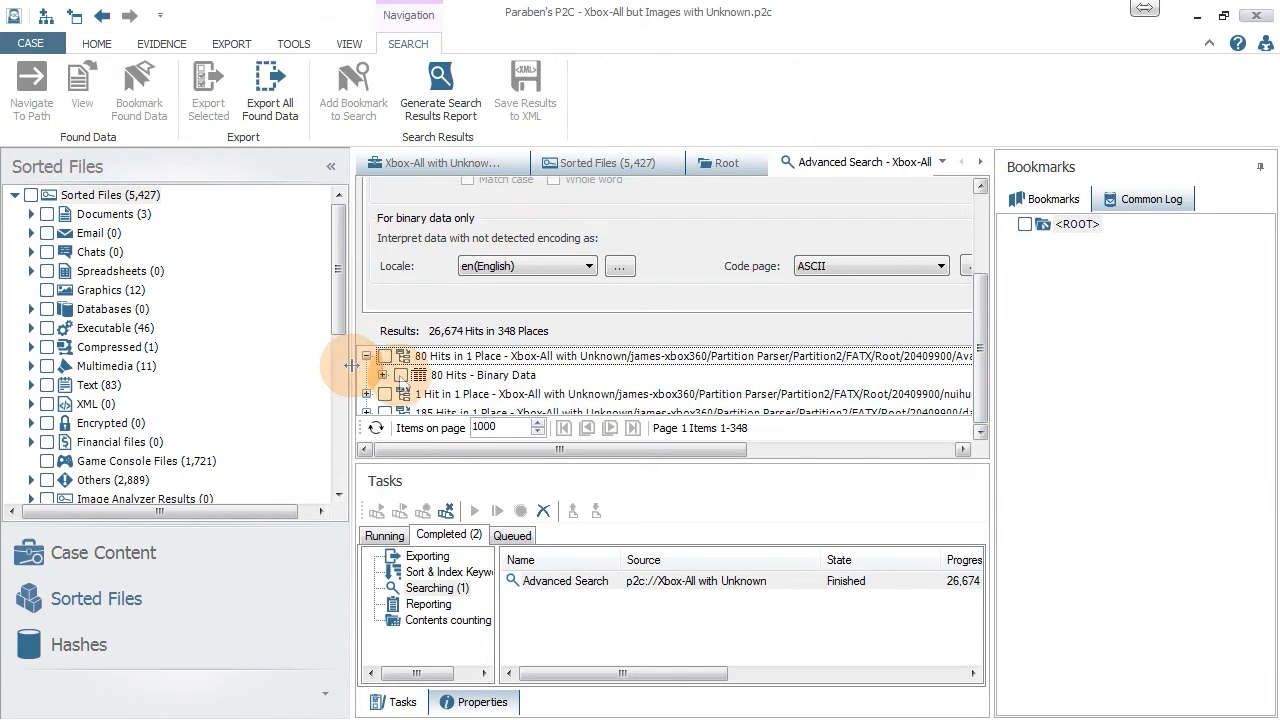
{"action": "left_click", "coordinate": [381, 374]}
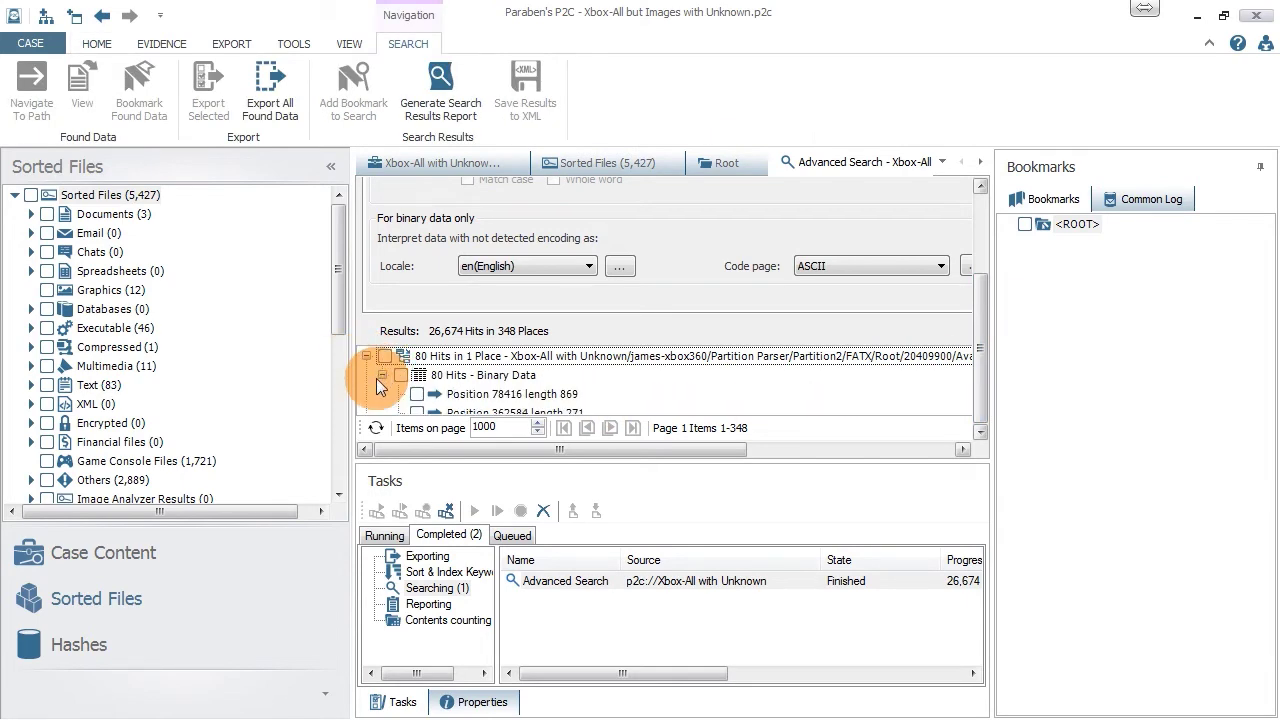
{"action": "left_click", "coordinate": [499, 393]}
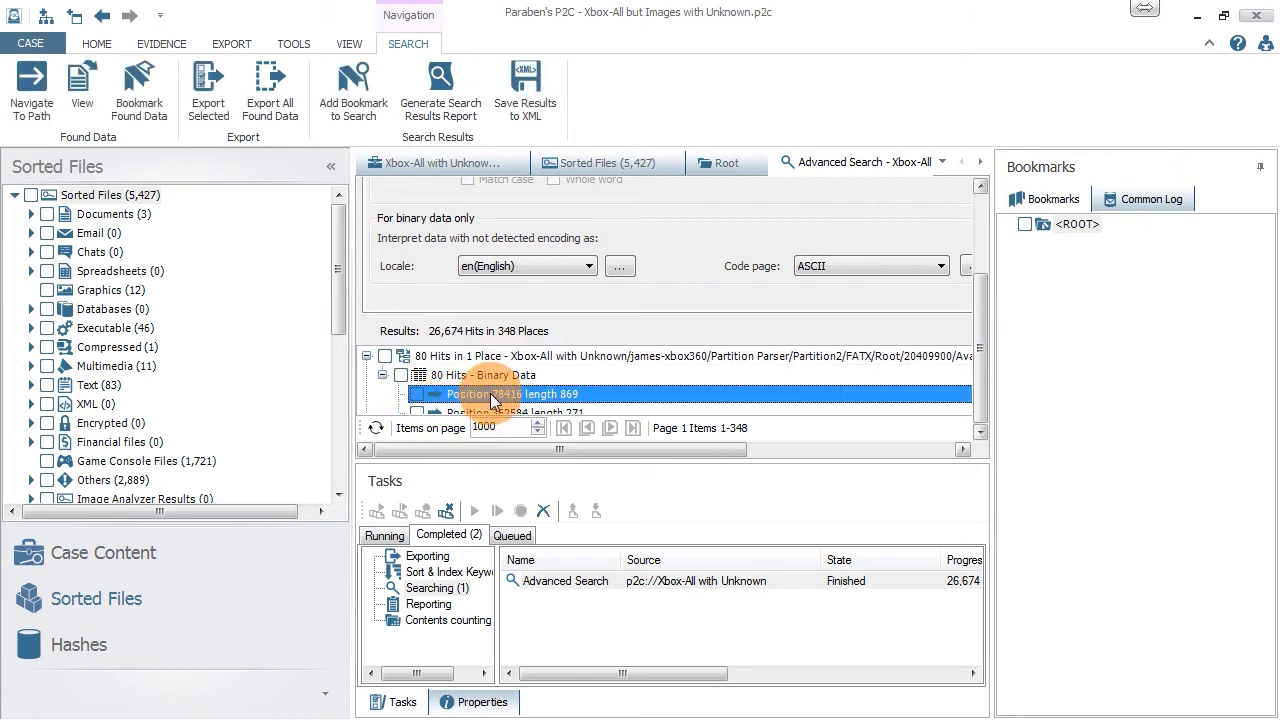
{"action": "double_click", "coordinate": [491, 393]}
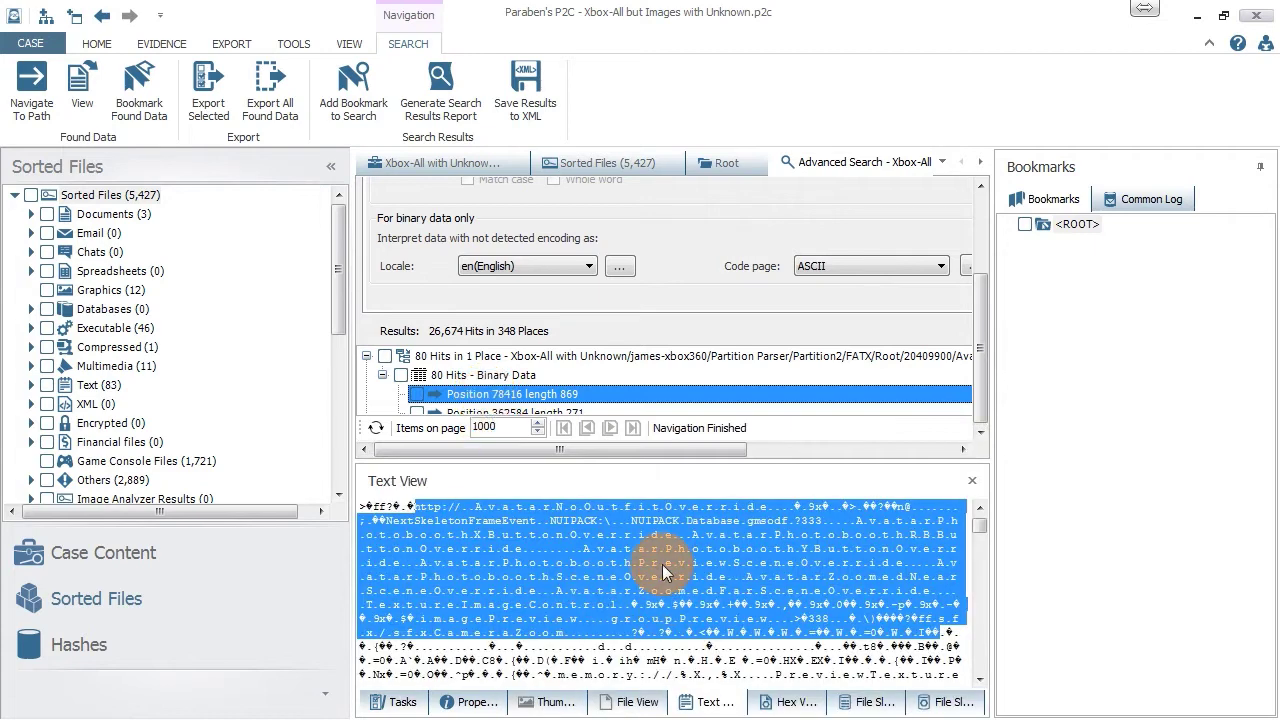
{"action": "left_click", "coordinate": [795, 611]}
{"action": "scroll", "coordinate": [799, 616], "scroll_direction": "up", "scroll_amount": 1}
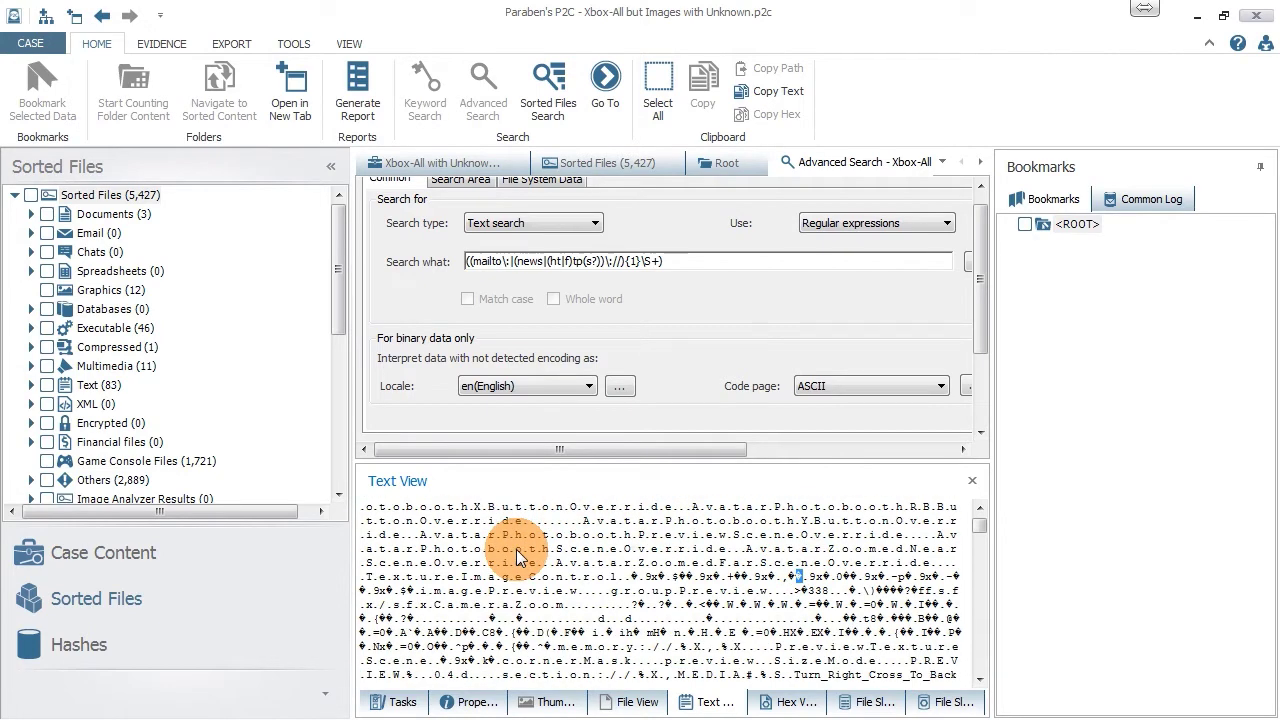
{"action": "left_click_drag", "start_coordinate": [417, 535], "coordinate": [784, 535]}
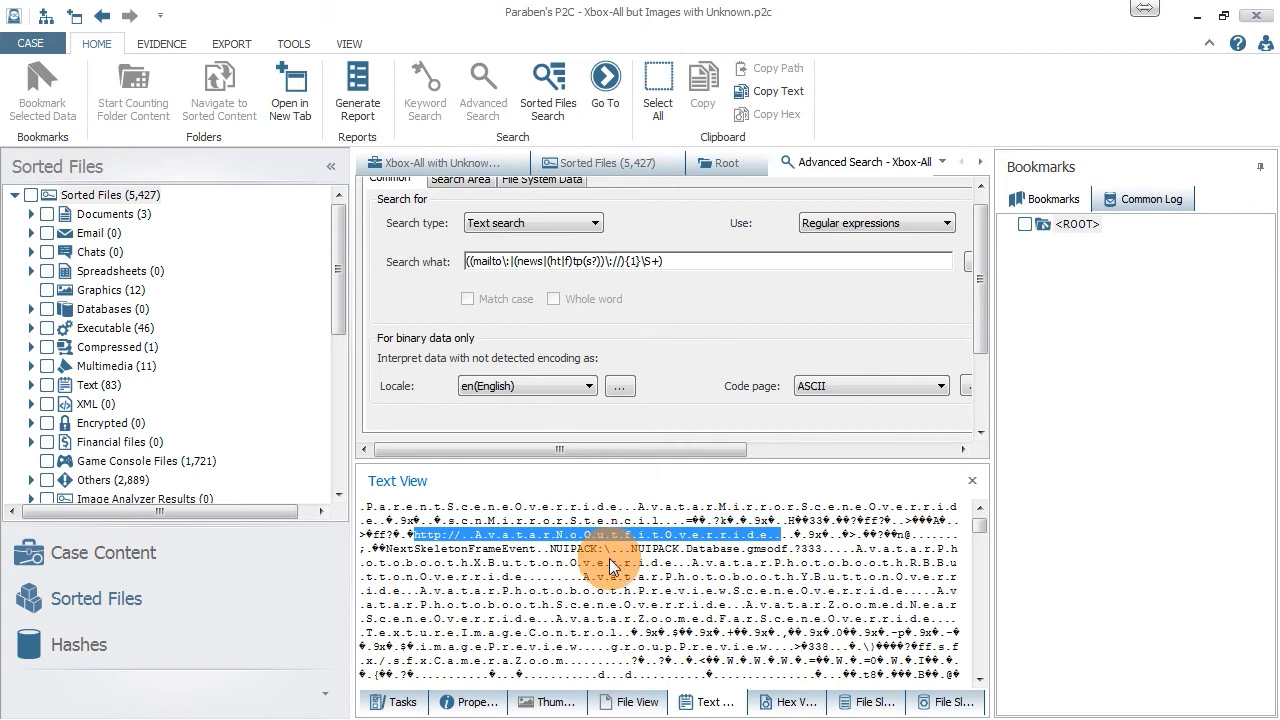
Review the rest of the hit's text, the URL search's results and its regular expression settings.
{"action": "scroll", "coordinate": [607, 561], "scroll_direction": "down", "scroll_amount": 2}
{"action": "left_click_drag", "start_coordinate": [976, 319], "coordinate": [973, 429]}
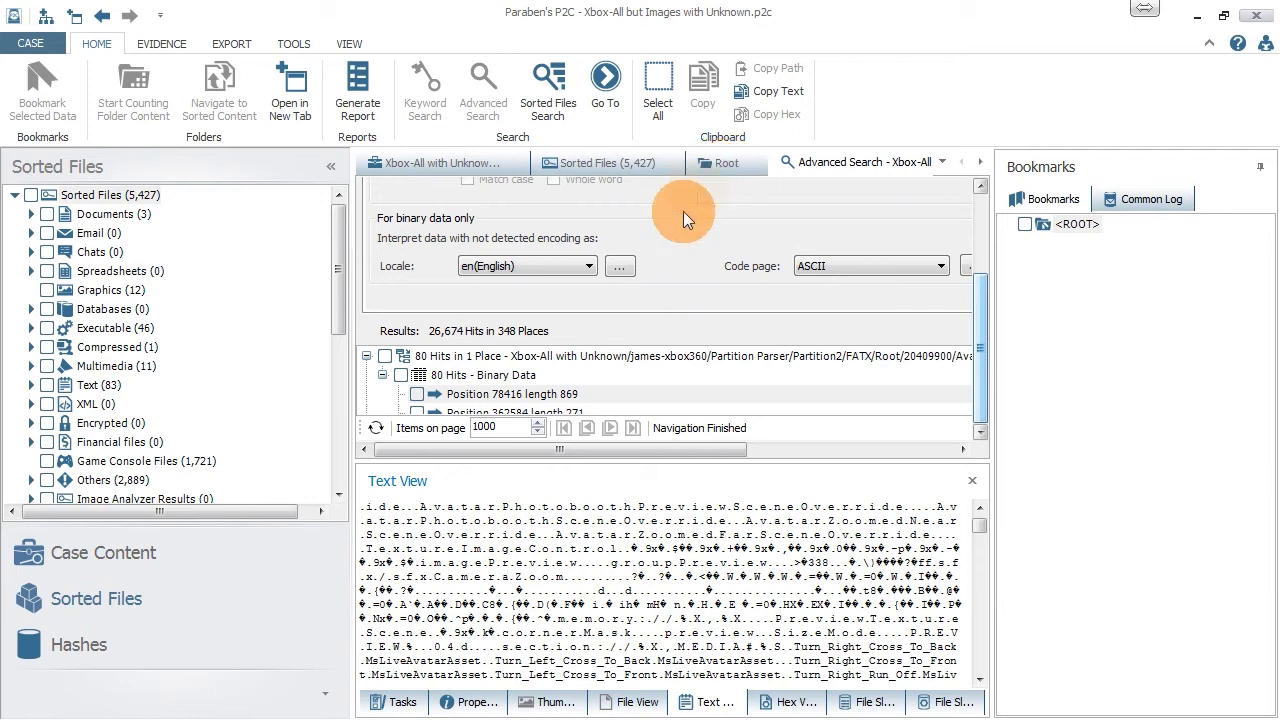
{"action": "left_click_drag", "start_coordinate": [980, 350], "coordinate": [980, 200]}
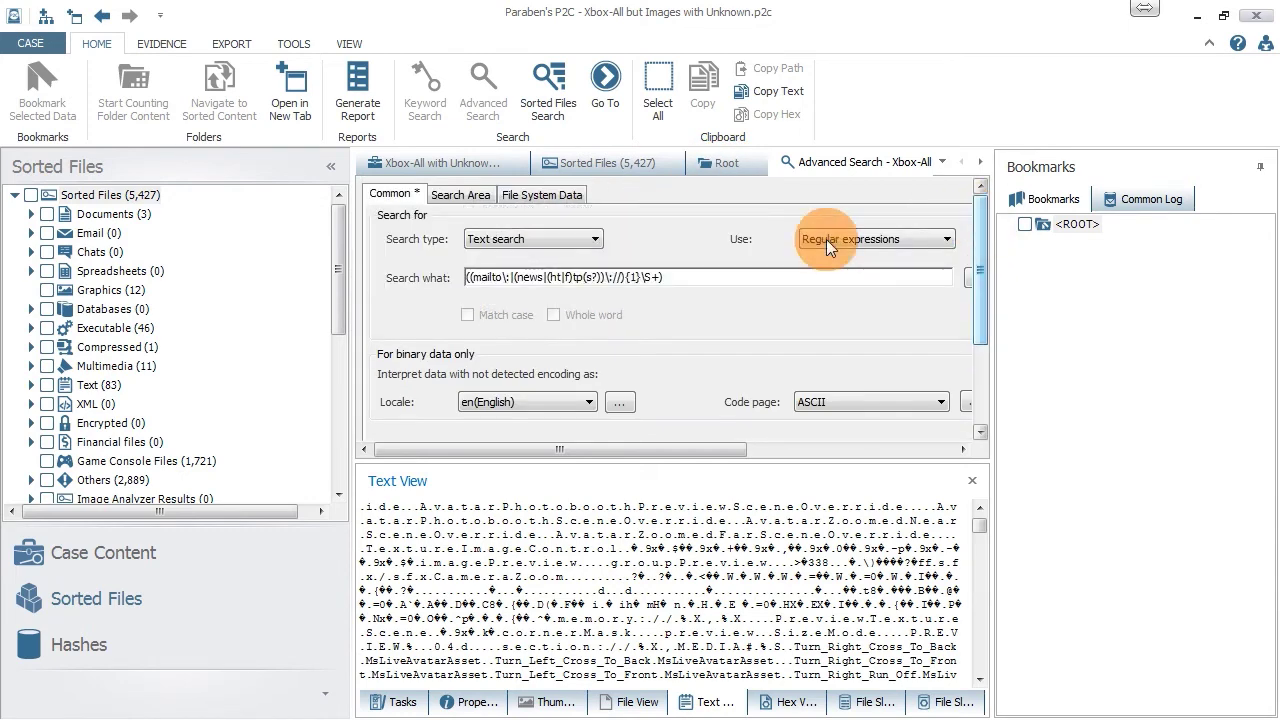
Return to the case content tree and start an Advanced Search on the root item "Xbox-All with Unknown".
{"action": "left_click", "coordinate": [120, 552]}
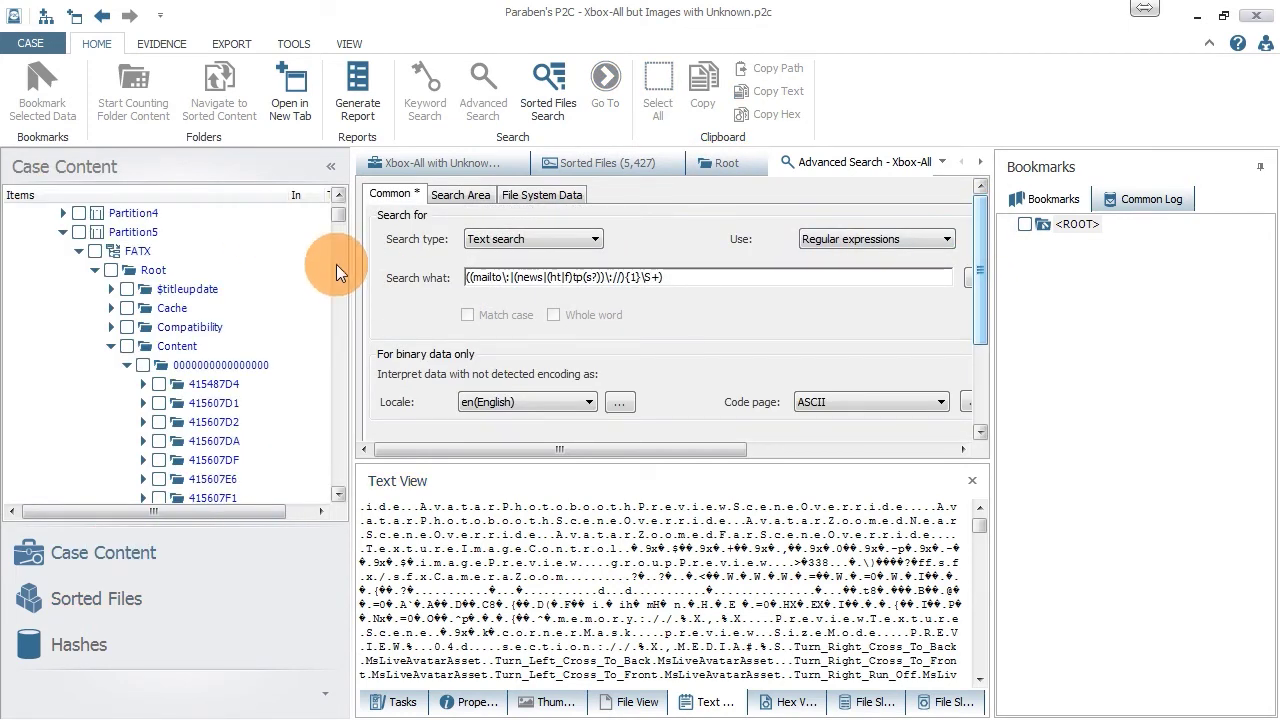
{"action": "left_click_drag", "start_coordinate": [336, 216], "coordinate": [334, 197]}
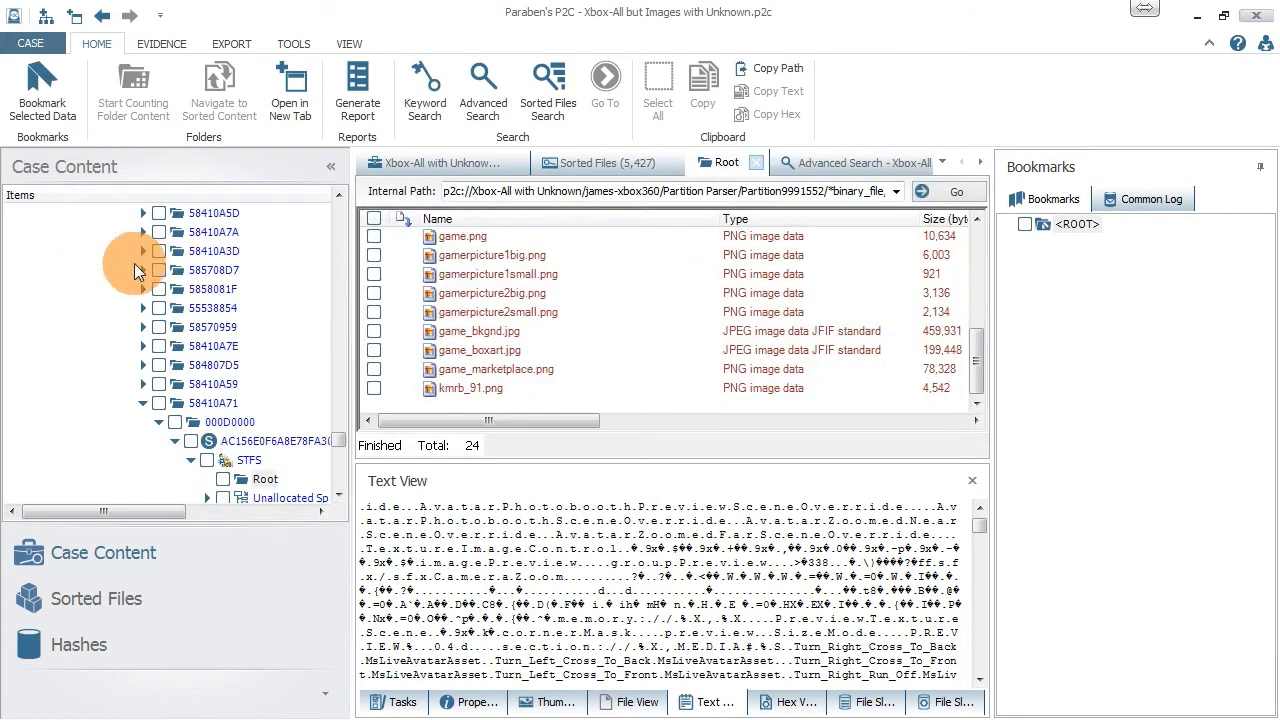
{"action": "left_click_drag", "start_coordinate": [338, 440], "coordinate": [342, 193]}
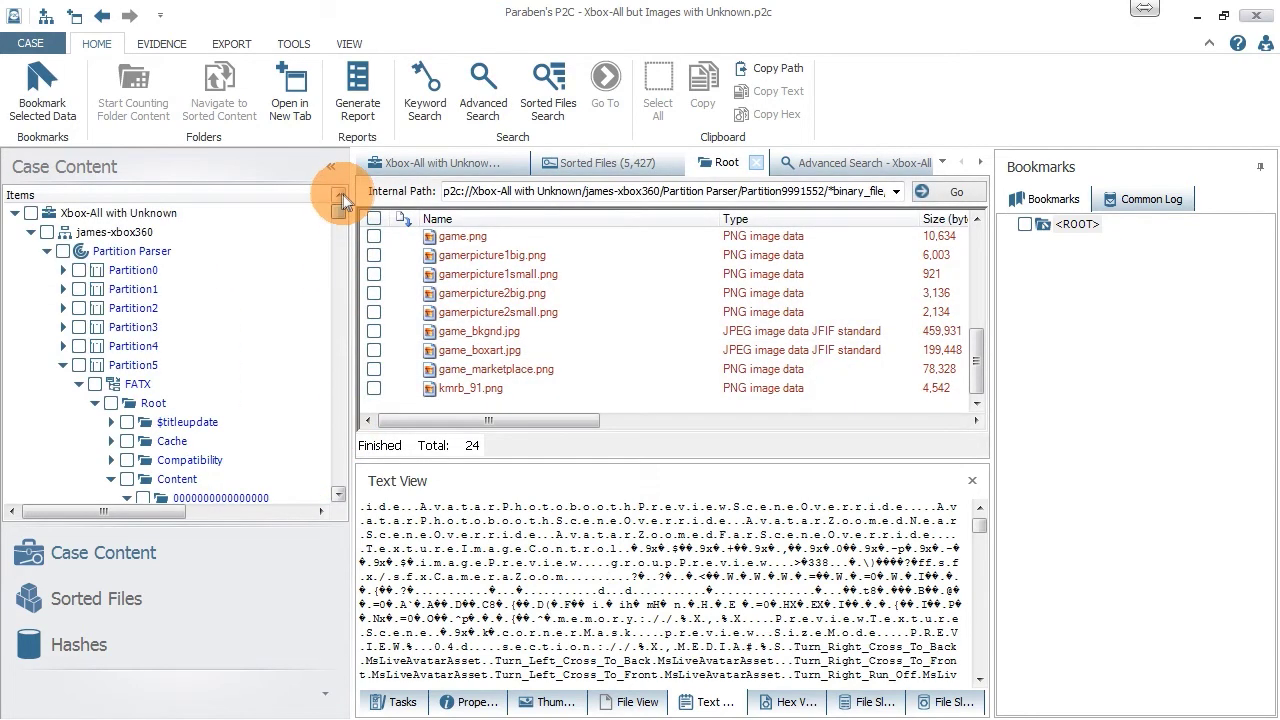
{"action": "left_click", "coordinate": [115, 214]}
{"action": "right_click", "coordinate": [112, 212]}
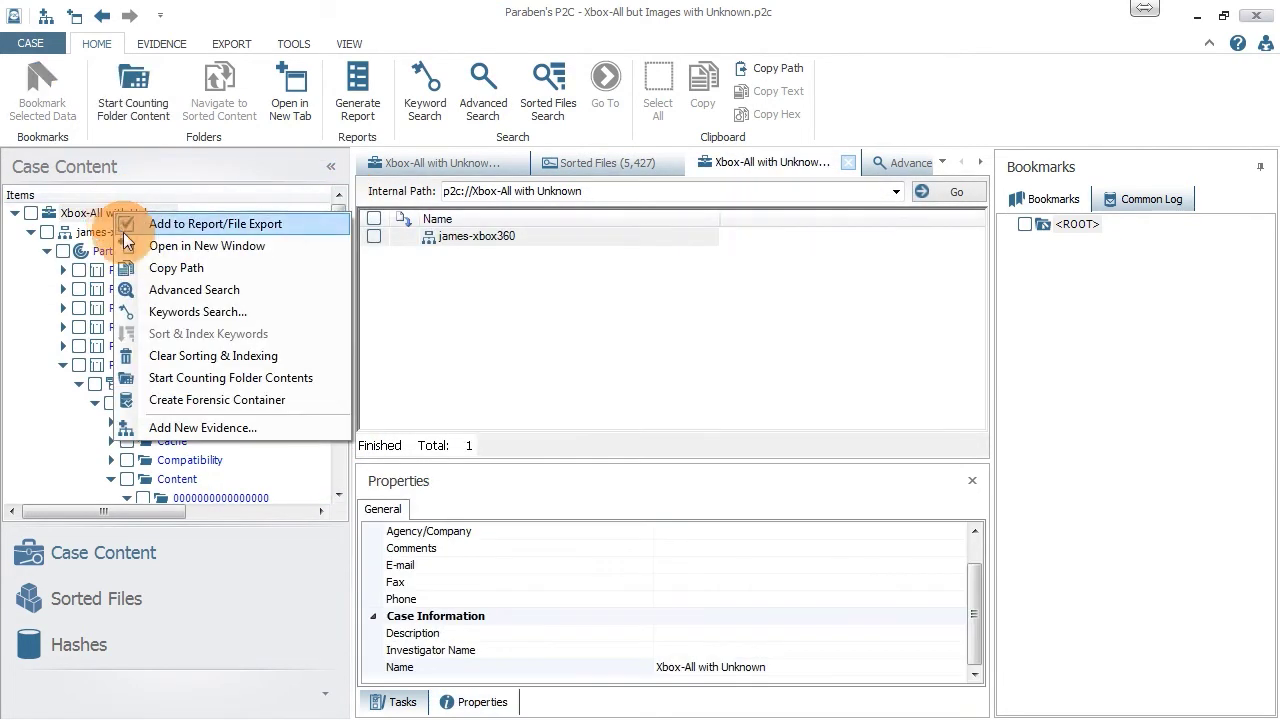
{"action": "left_click", "coordinate": [165, 290]}
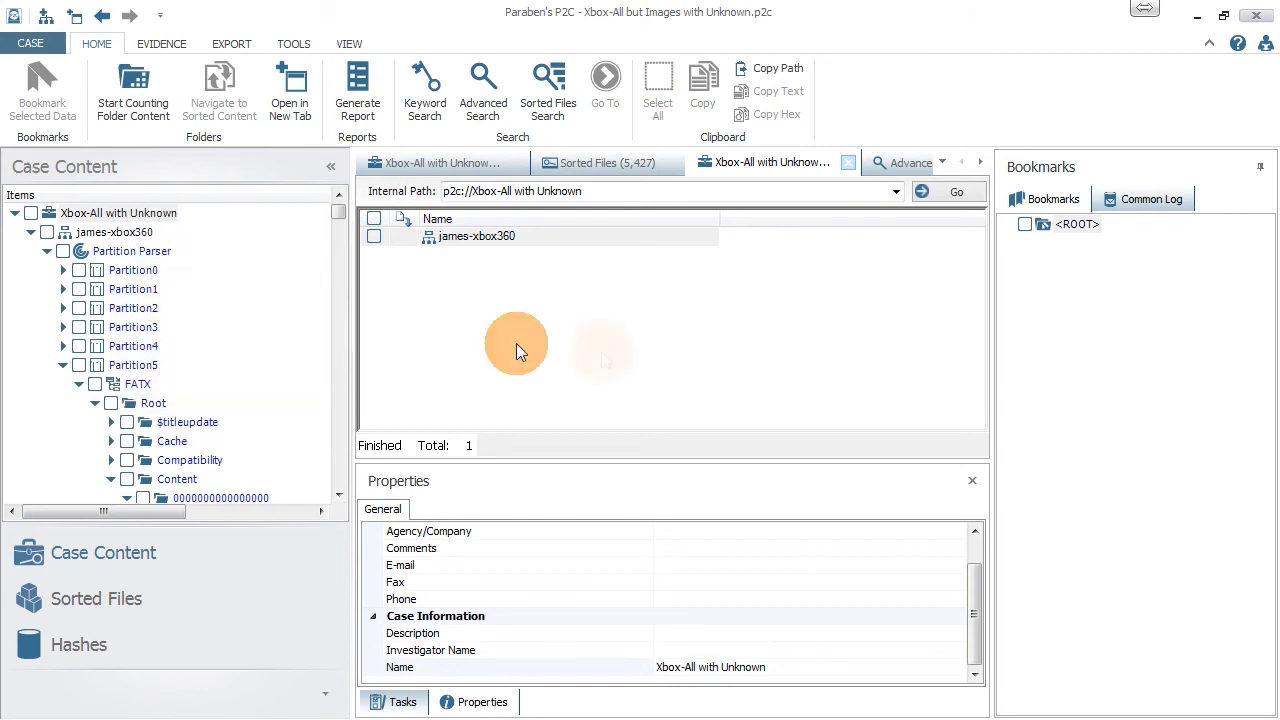
Run a Boolean text search for "praetorean" across the whole case.
{"action": "left_click", "coordinate": [514, 278]}
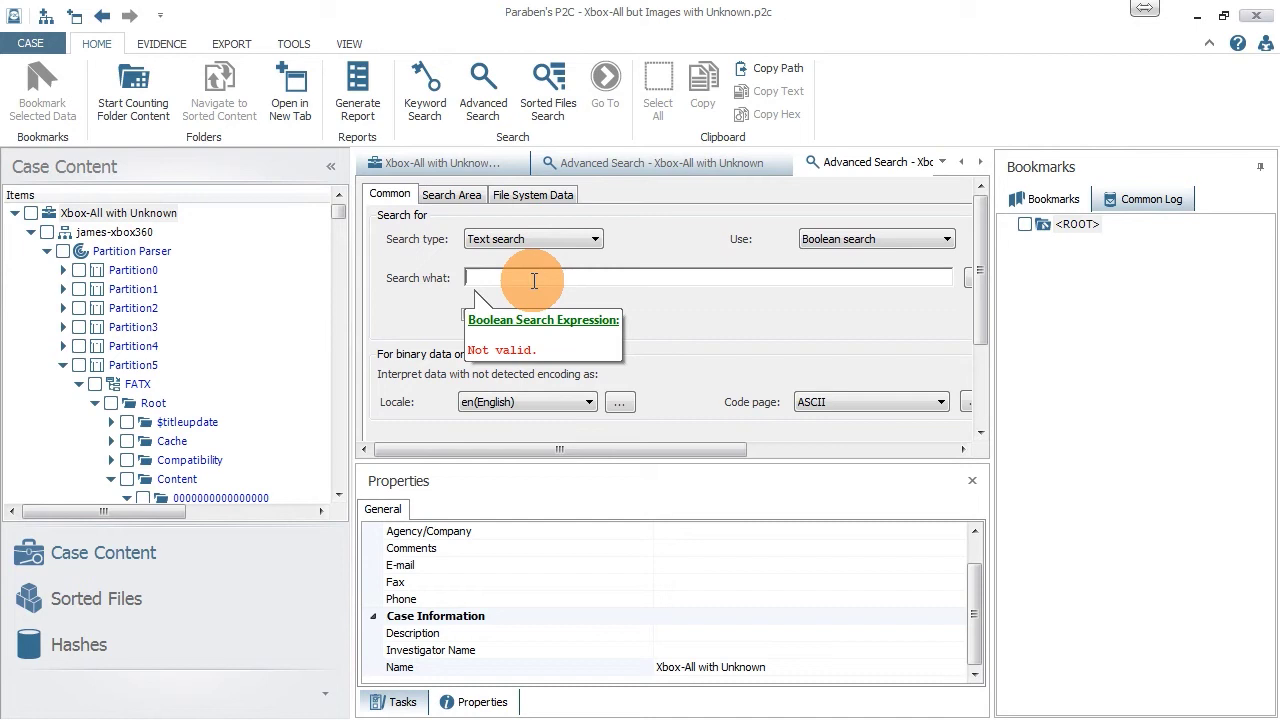
{"action": "type", "text": "pra"}
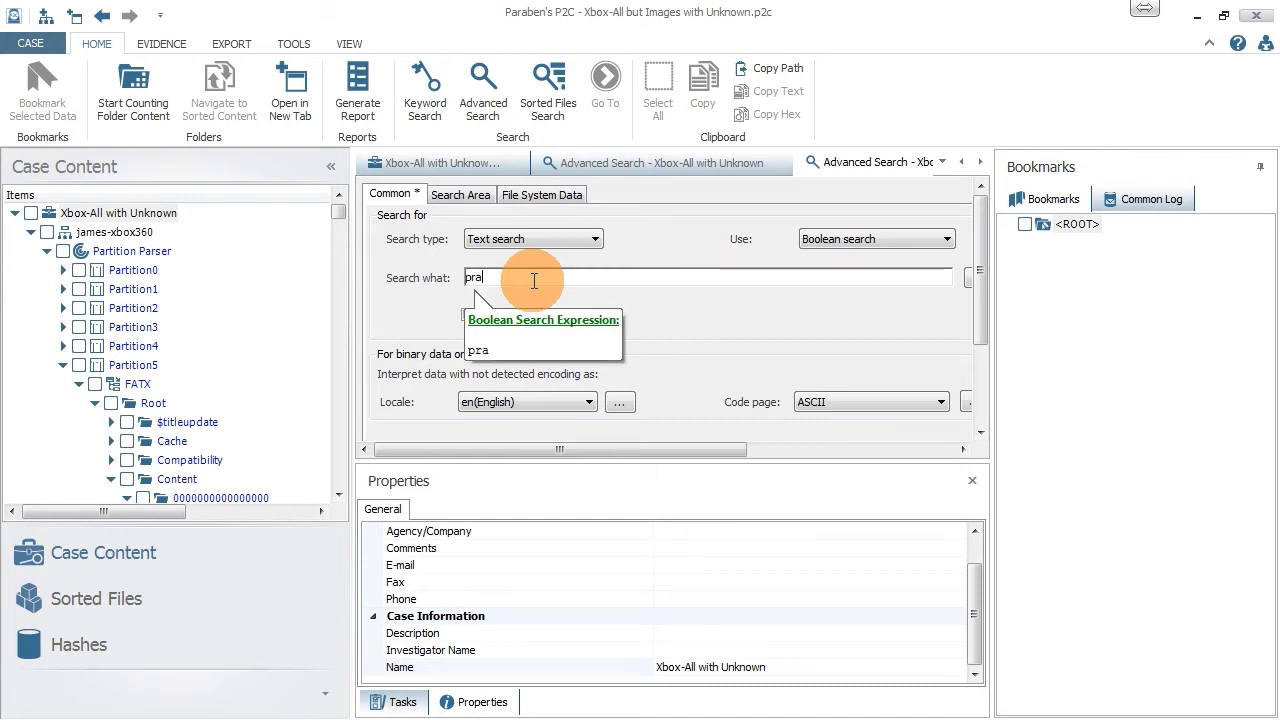
{"action": "type", "text": "etorean"}
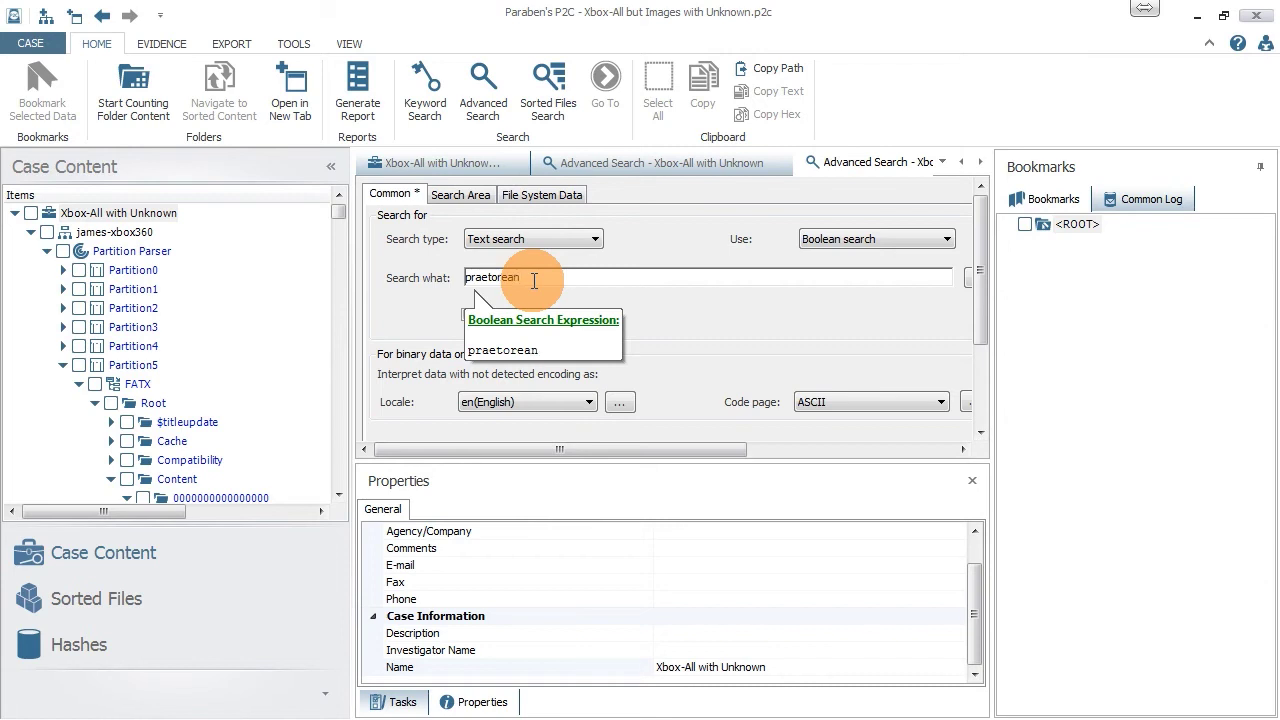
{"action": "key", "text": "Return"}
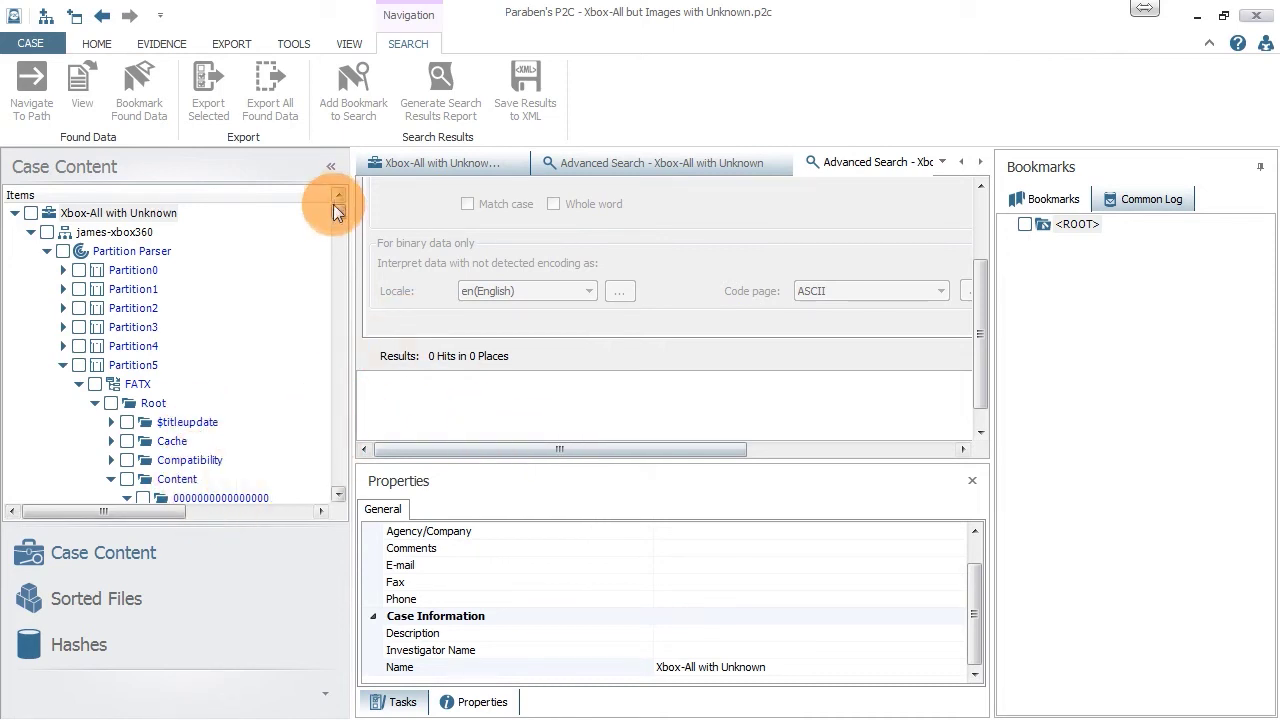
Look through the case tree down to the unpartitioned space, and list the sorted Text files and Game Console Files.
{"action": "left_click_drag", "start_coordinate": [337, 208], "coordinate": [336, 470]}
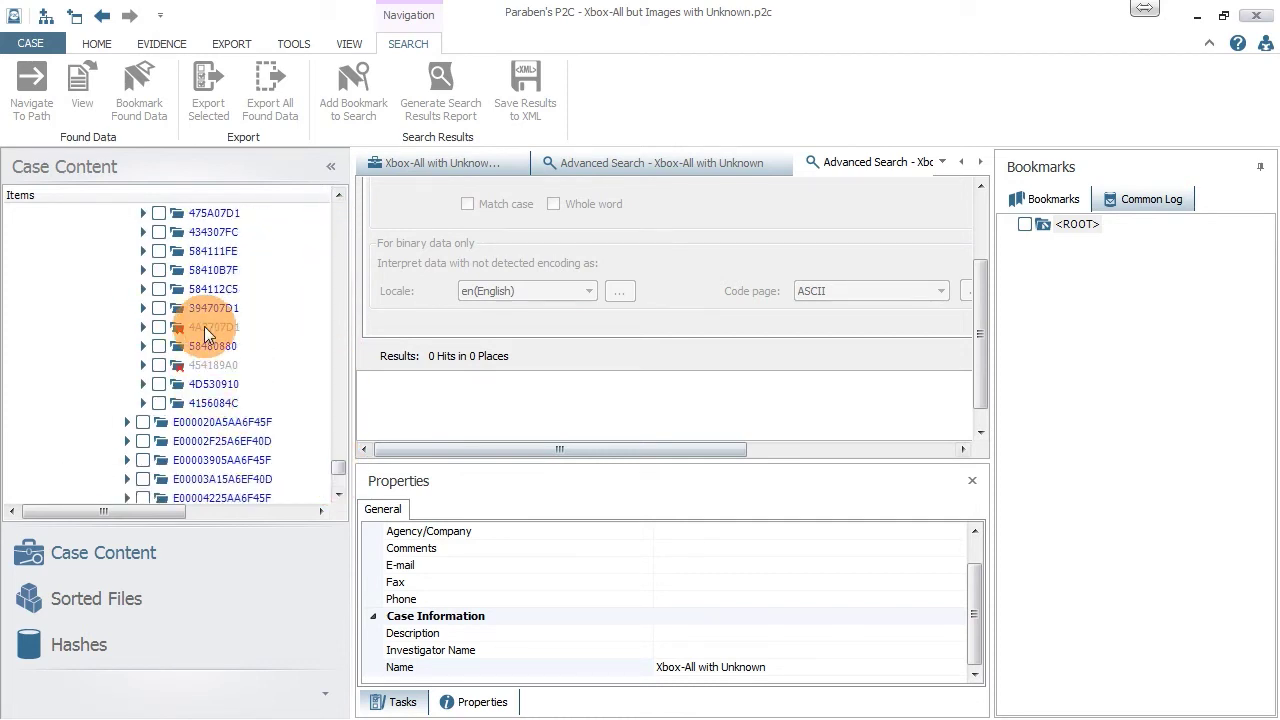
{"action": "scroll", "coordinate": [337, 470], "scroll_direction": "down", "scroll_amount": 5}
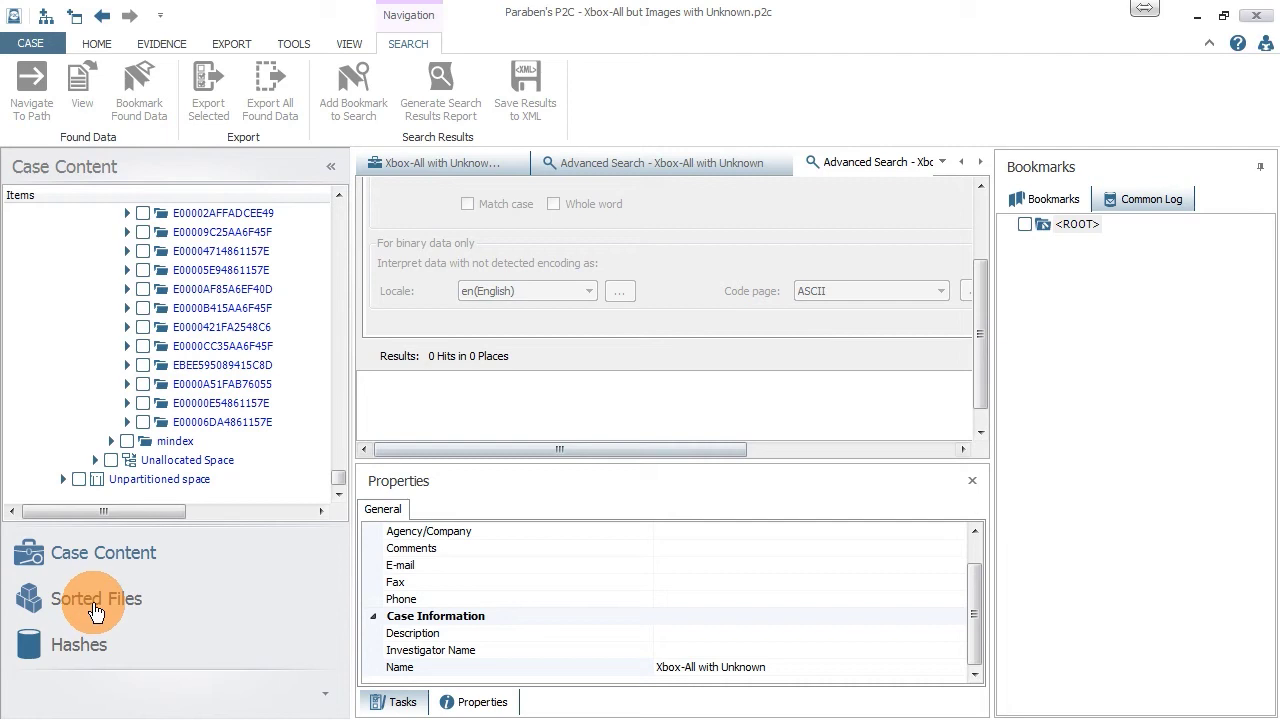
{"action": "left_click", "coordinate": [95, 605]}
{"action": "left_click_drag", "start_coordinate": [338, 295], "coordinate": [336, 331]}
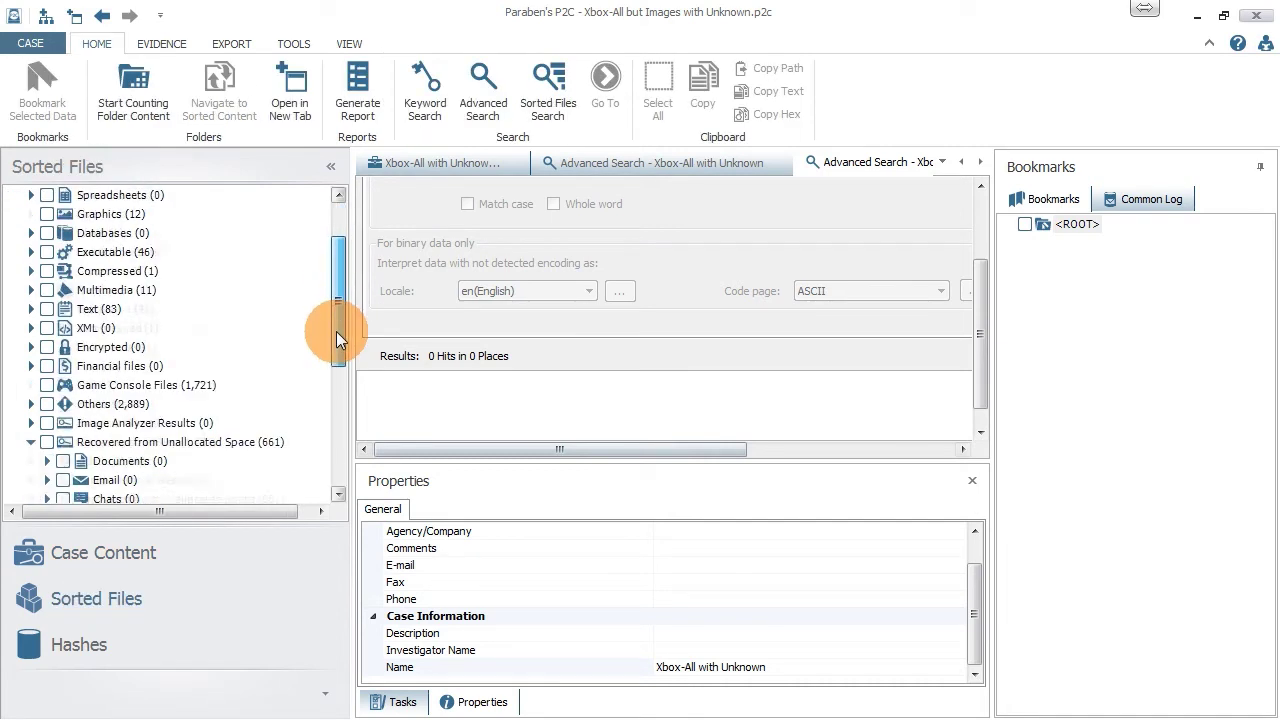
{"action": "left_click", "coordinate": [158, 385]}
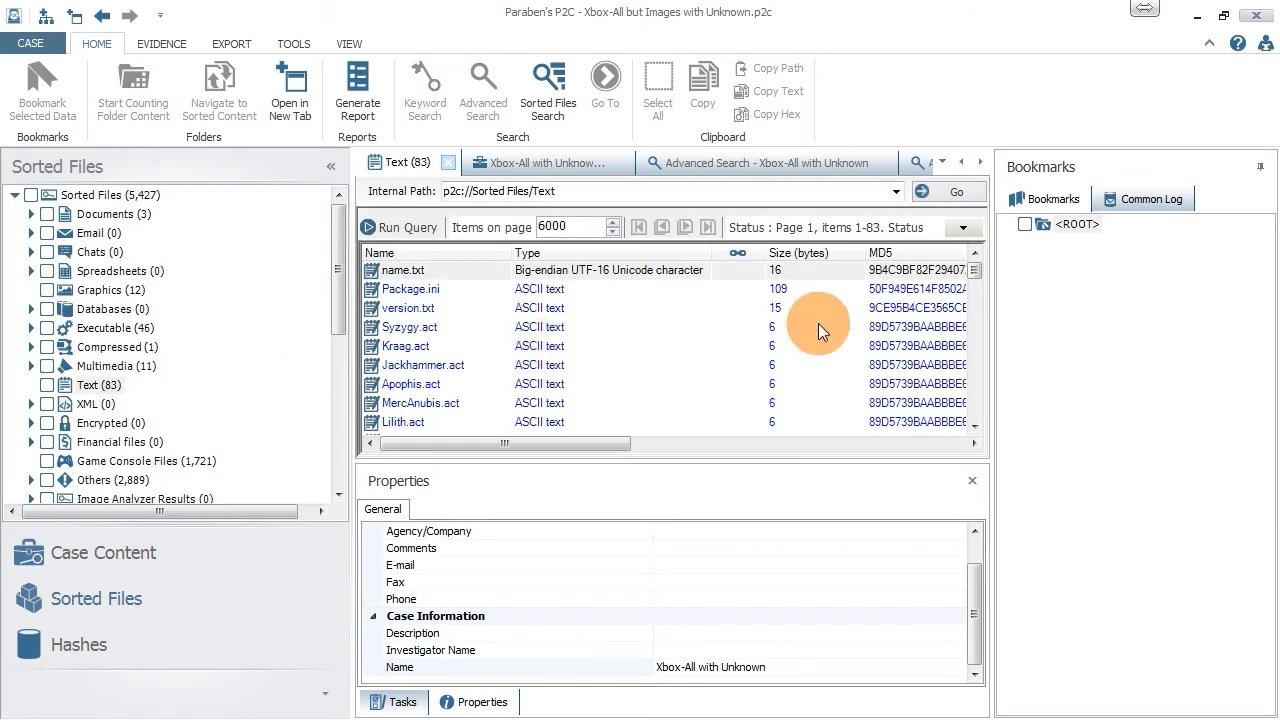
{"action": "left_click_drag", "start_coordinate": [976, 268], "coordinate": [984, 377]}
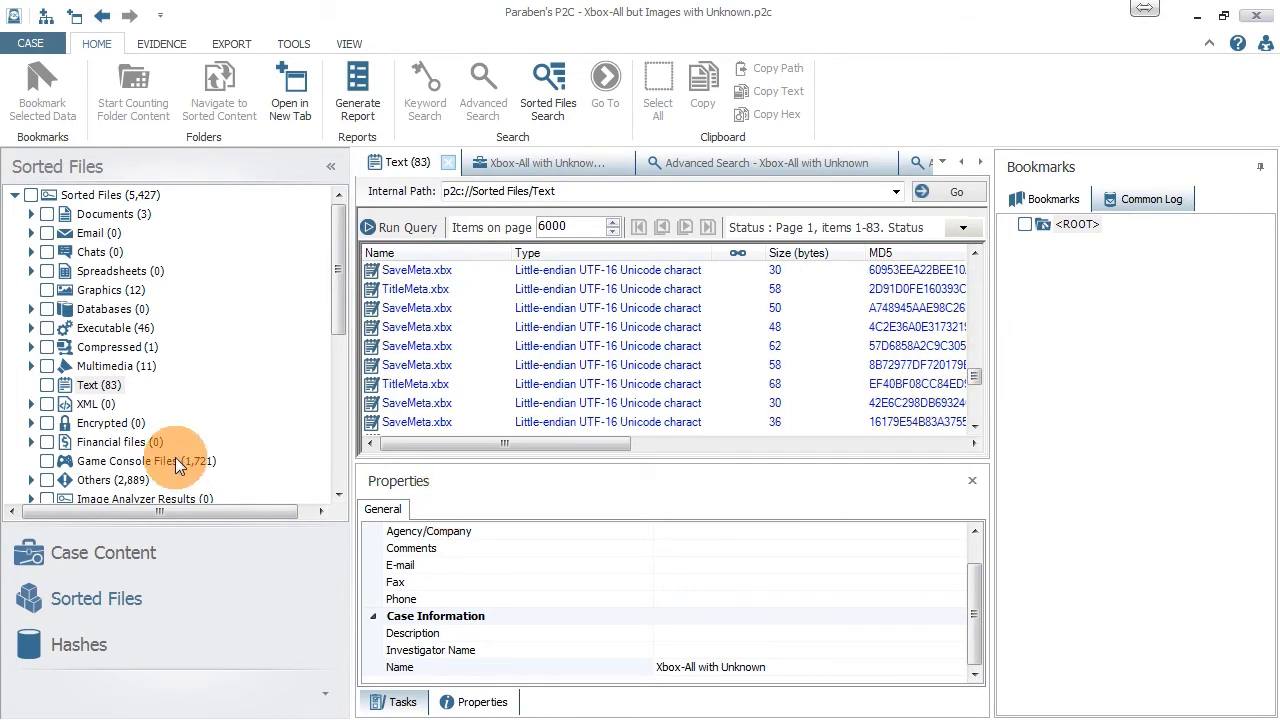
{"action": "left_click", "coordinate": [150, 461]}
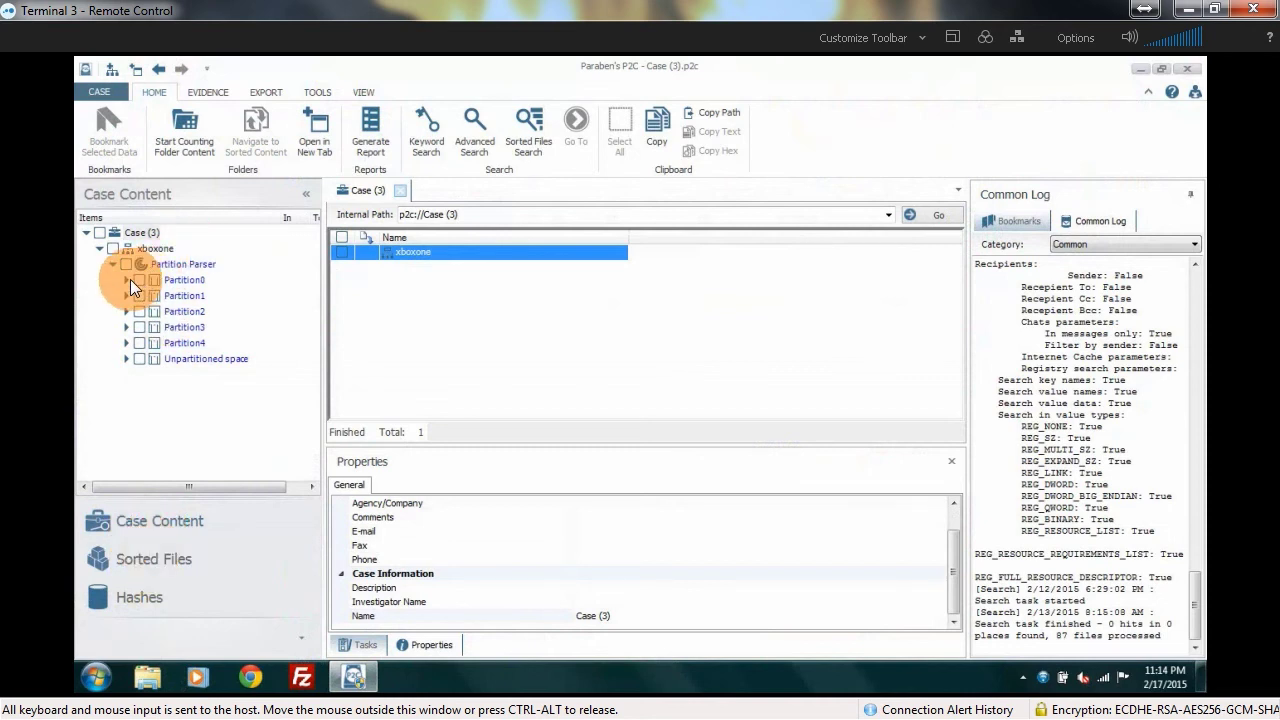
In the Xbox One case "Case (3)", list all sorted files and the files sorted as Text.
{"action": "left_click", "coordinate": [141, 561]}
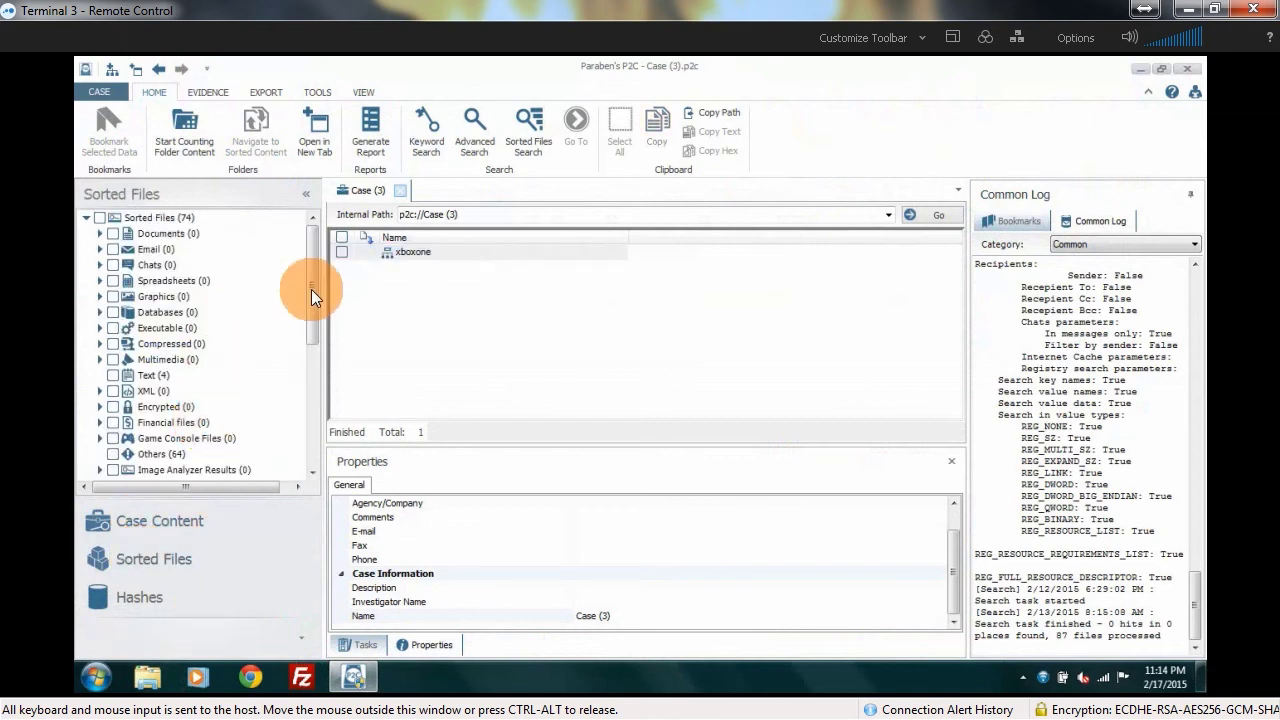
{"action": "left_click", "coordinate": [150, 218]}
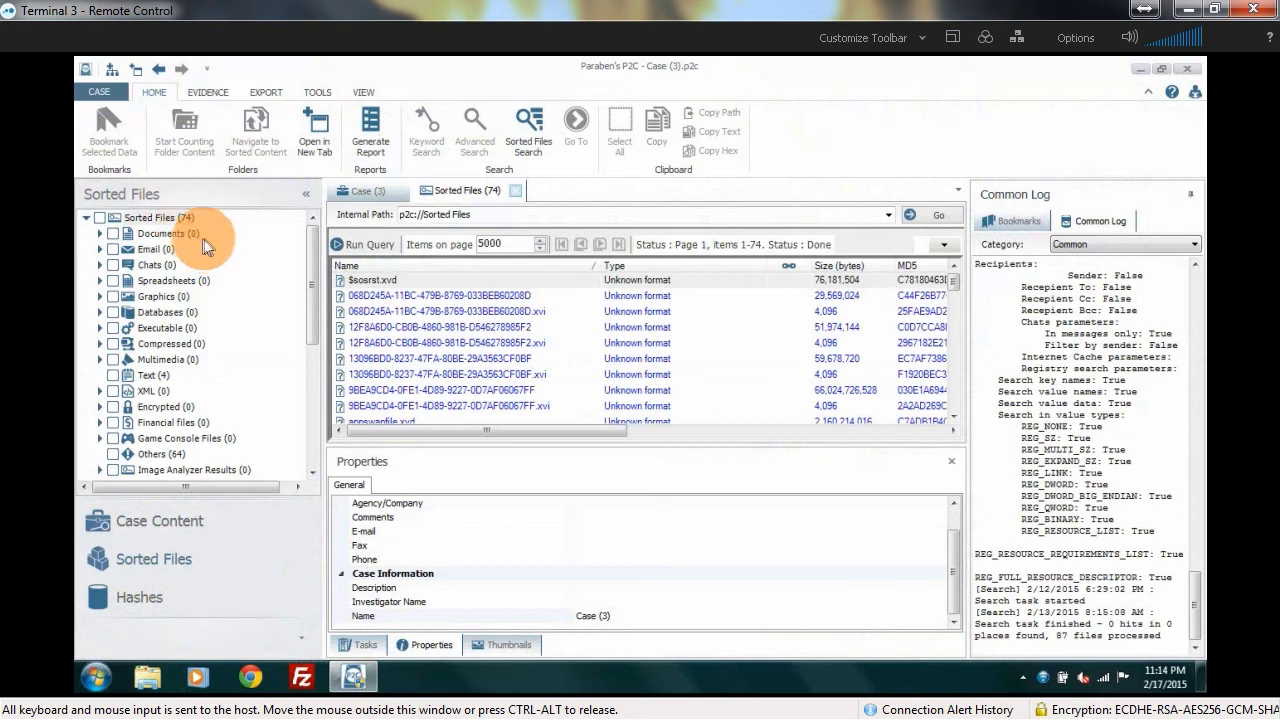
{"action": "left_click", "coordinate": [143, 376]}
{"action": "scroll", "coordinate": [307, 343], "scroll_direction": "down", "scroll_amount": 1}
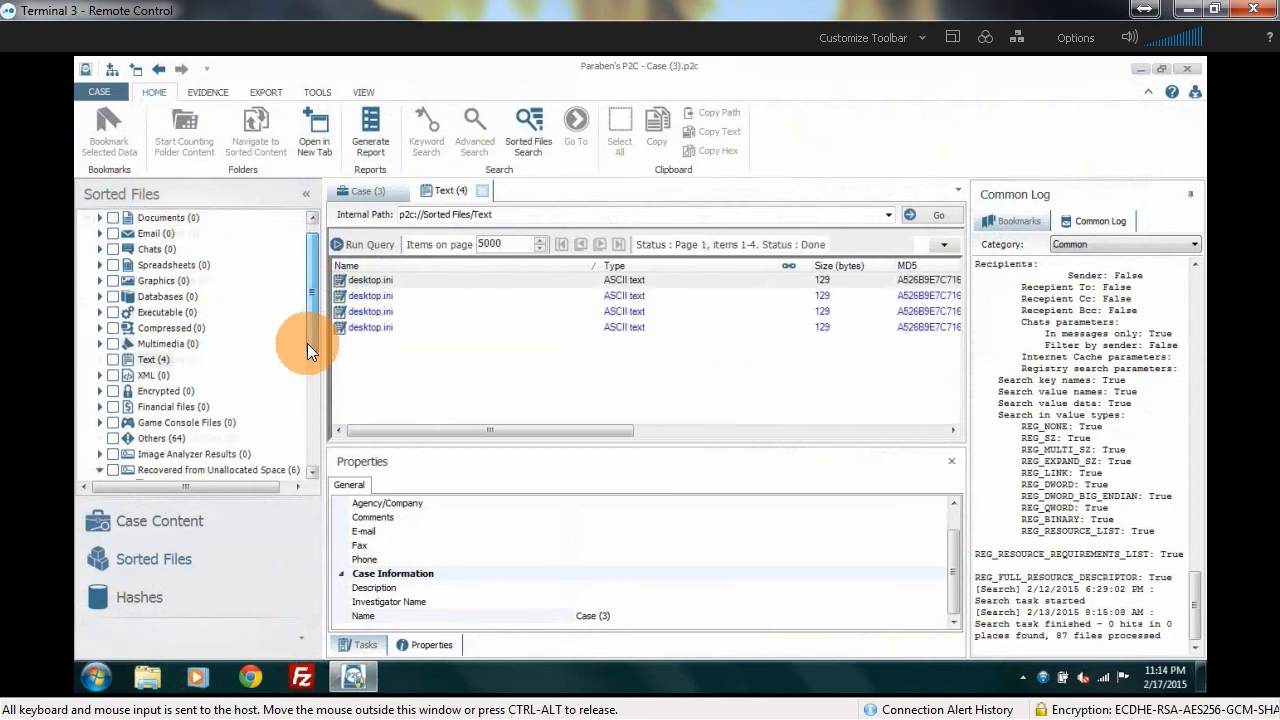
{"action": "scroll", "coordinate": [301, 369], "scroll_direction": "down", "scroll_amount": 3}
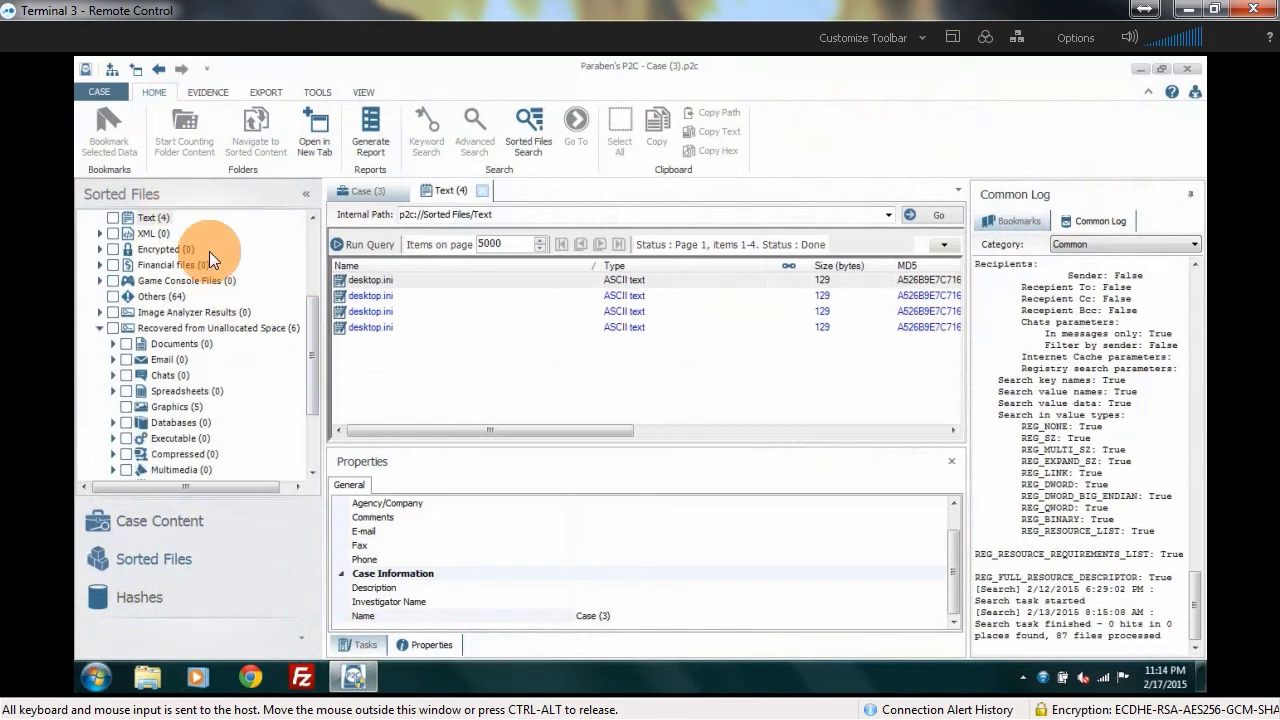
List the files sorted under Others and view the properties of 9BEA9CD4-0FE1-4D89-9227-0D7AF06067FF.
{"action": "left_click", "coordinate": [159, 296]}
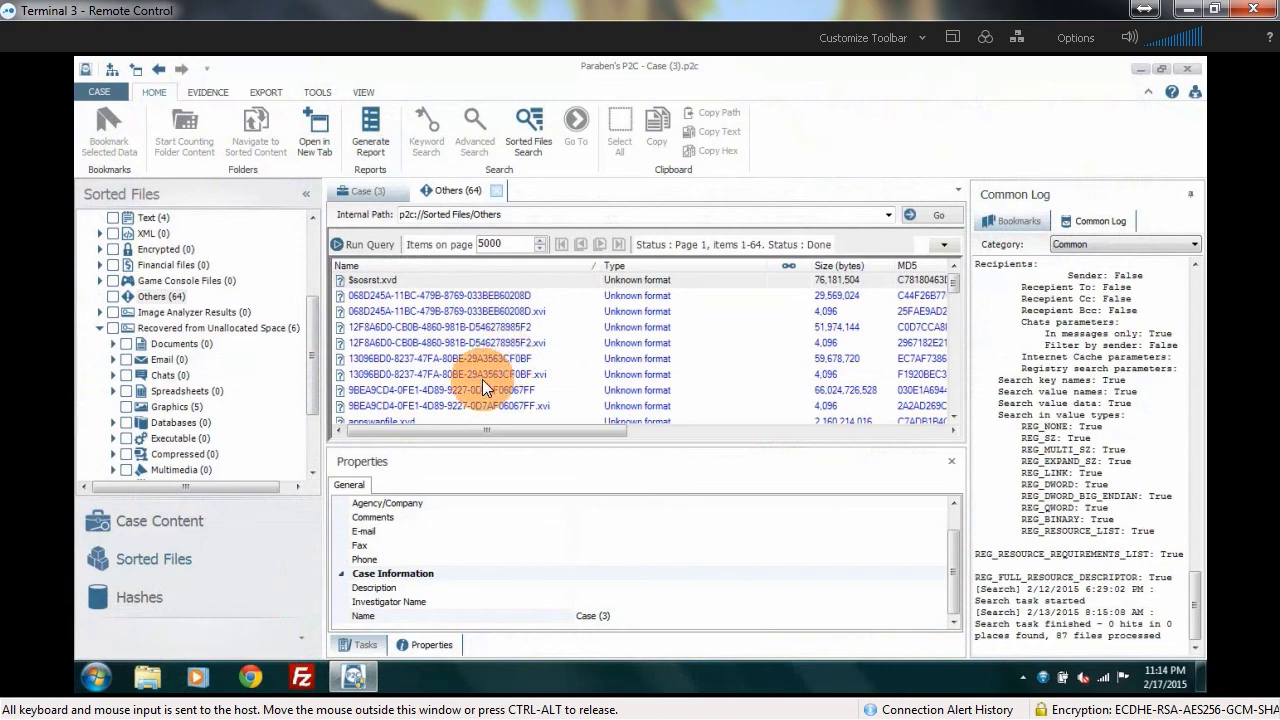
{"action": "left_click", "coordinate": [453, 388]}
{"action": "scroll", "coordinate": [441, 399], "scroll_direction": "down", "scroll_amount": 1}
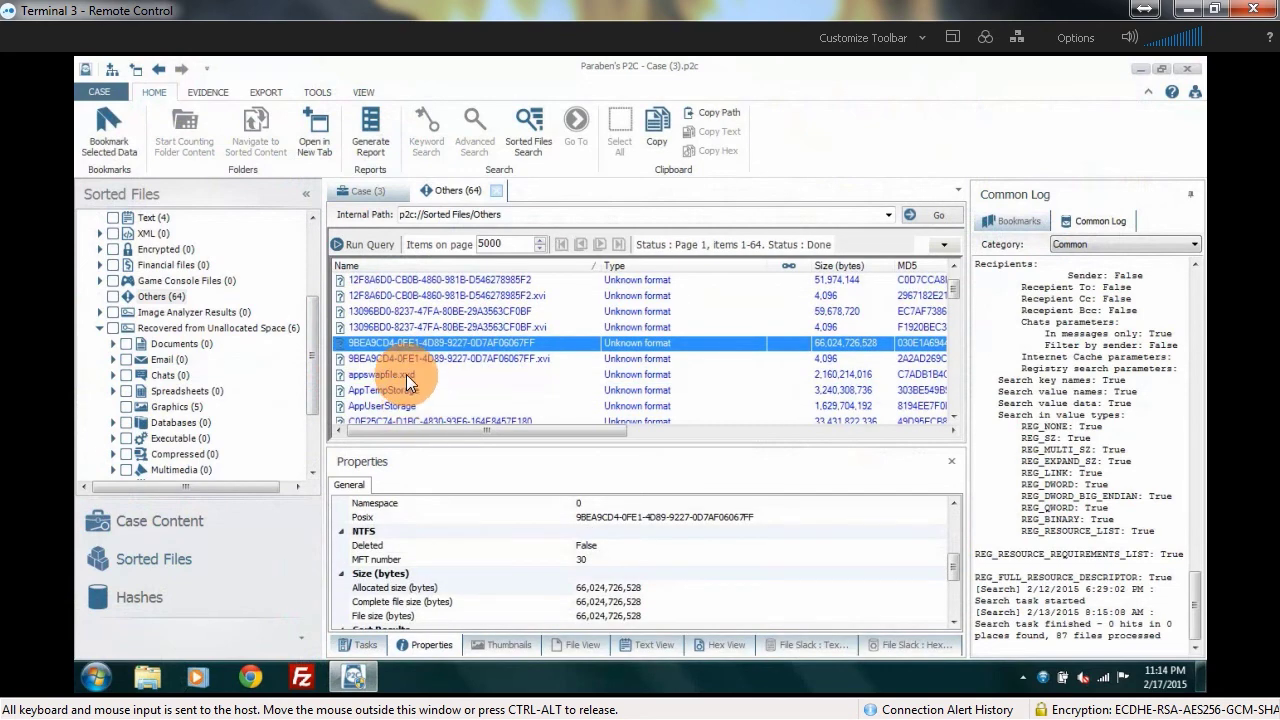
{"action": "scroll", "coordinate": [420, 377], "scroll_direction": "down", "scroll_amount": 1}
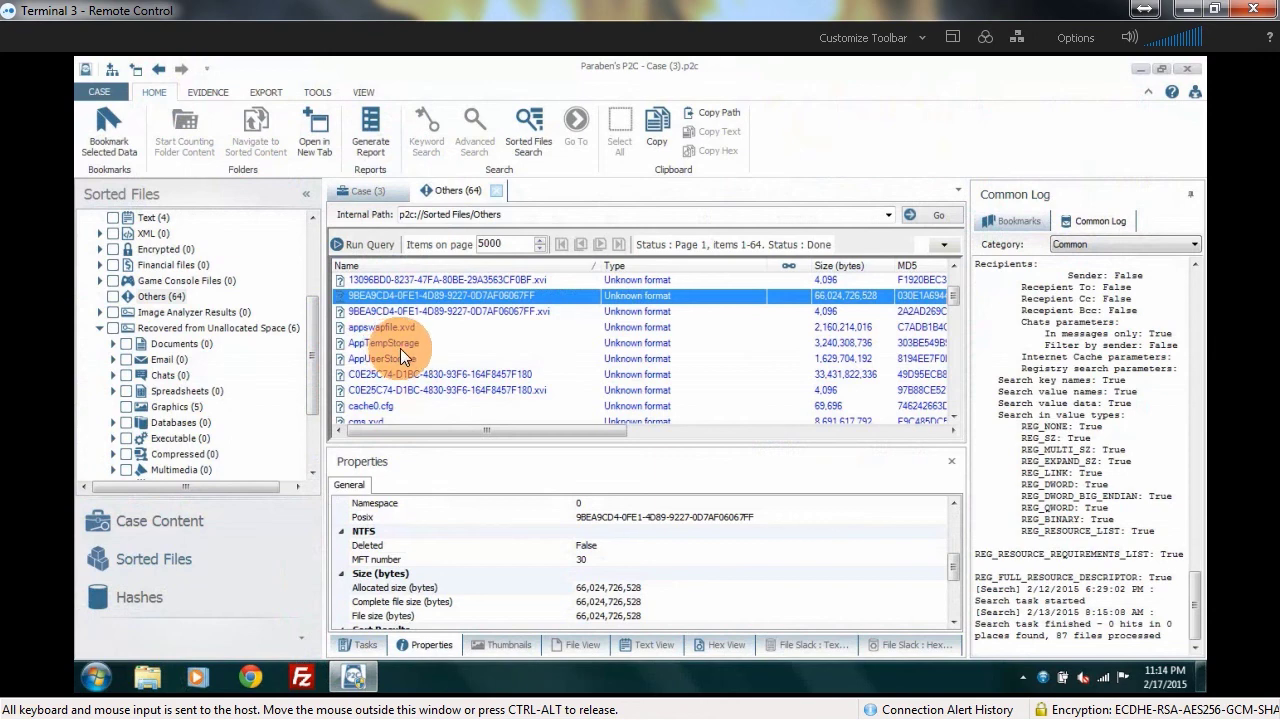
{"action": "scroll", "coordinate": [415, 348], "scroll_direction": "down", "scroll_amount": 1}
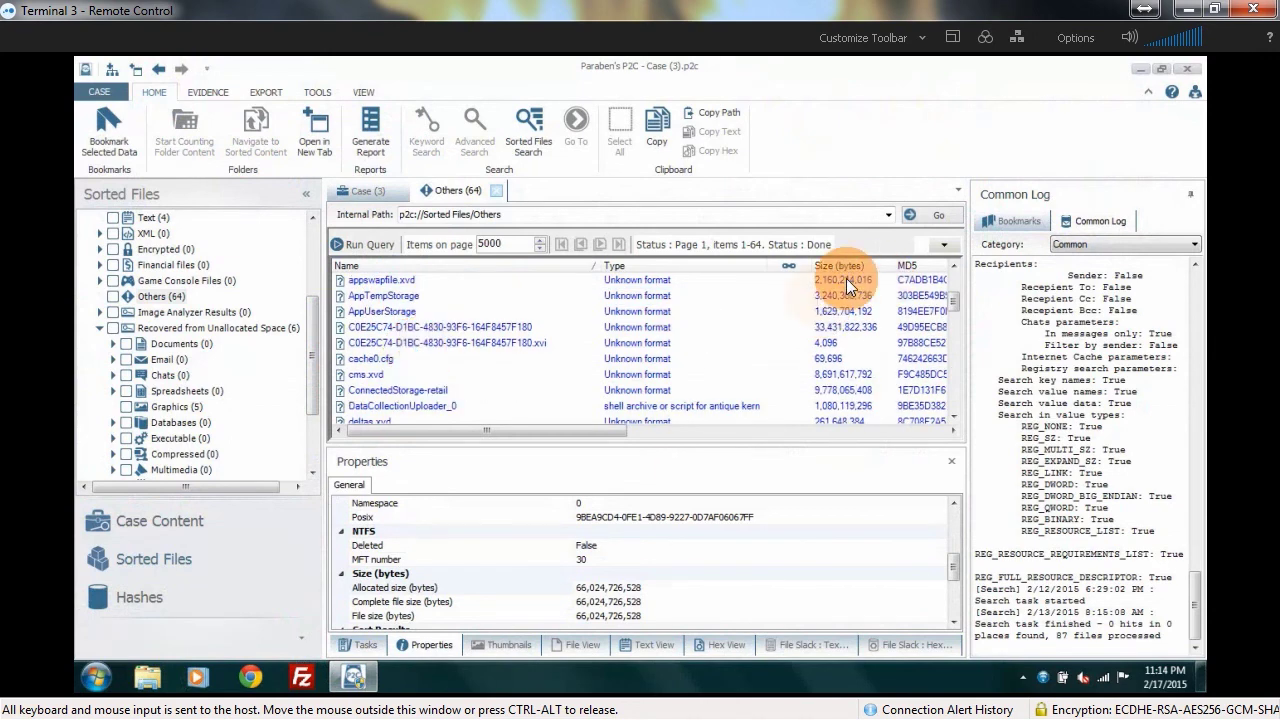
Go to AppTempStorage in Partition0's NTFS Root folder and examine its contents as text.
{"action": "left_click", "coordinate": [395, 298]}
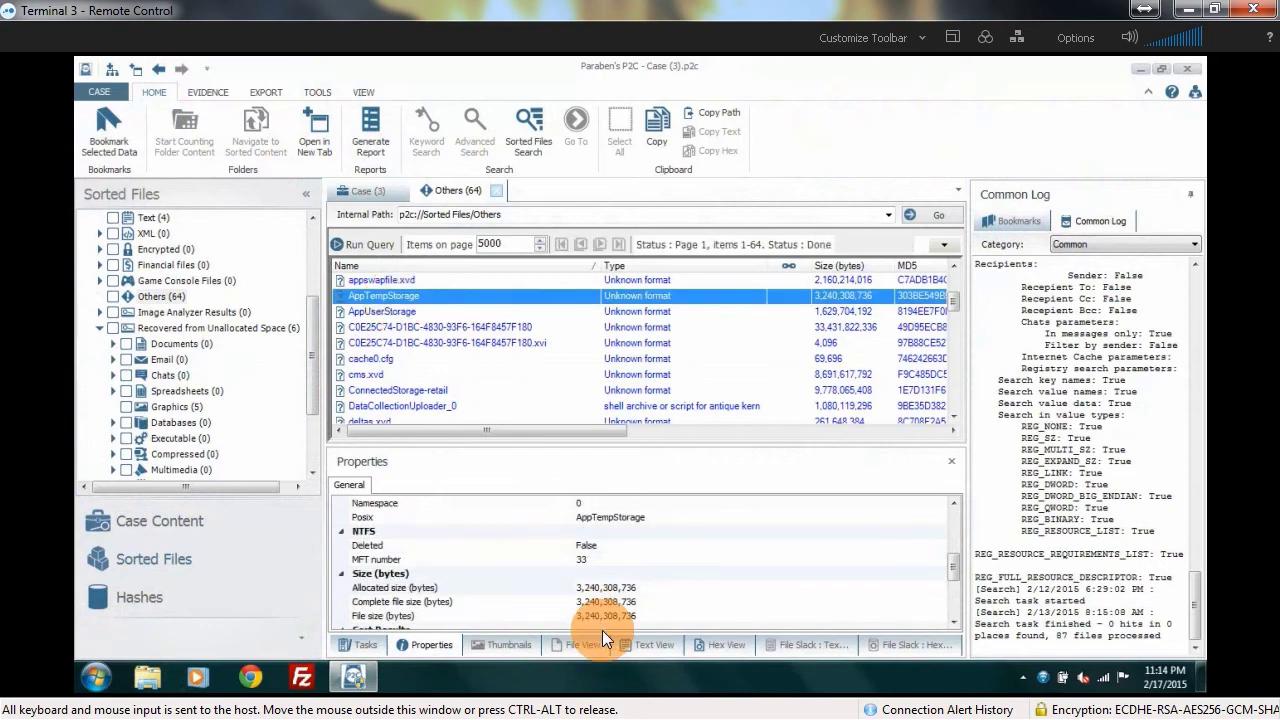
{"action": "double_click", "coordinate": [387, 293]}
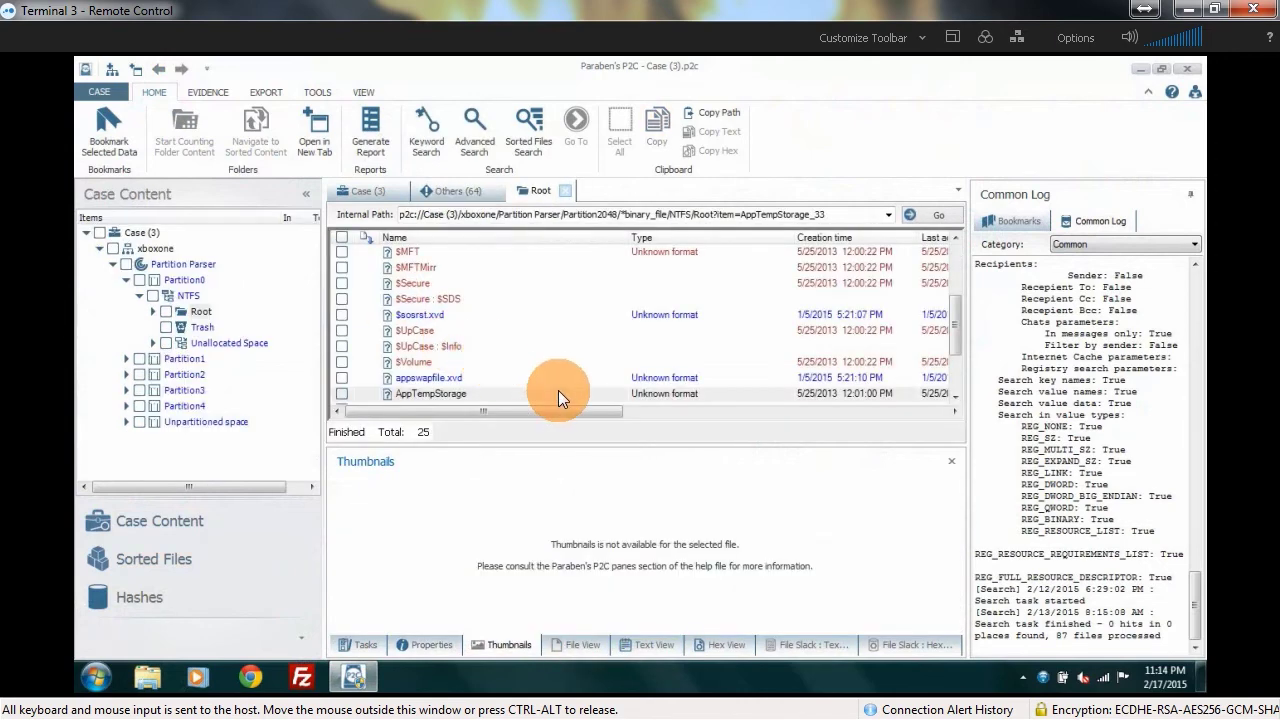
{"action": "left_click", "coordinate": [496, 393]}
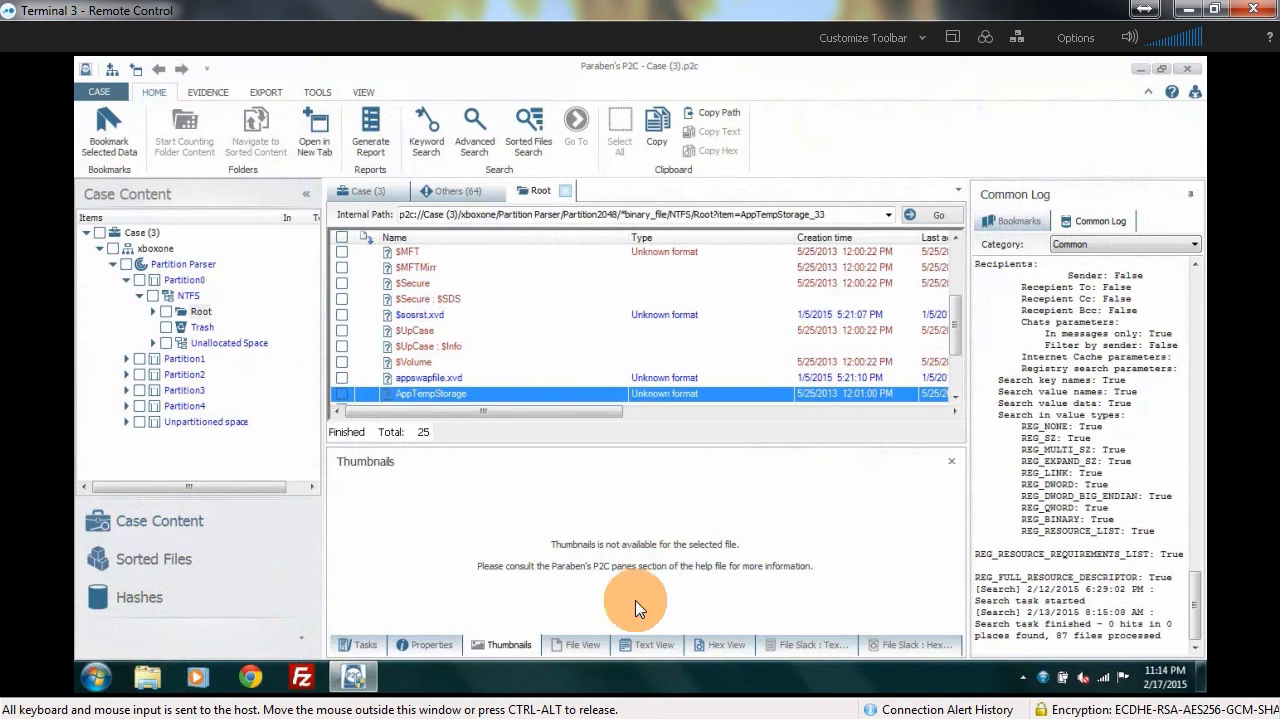
{"action": "left_click", "coordinate": [637, 647]}
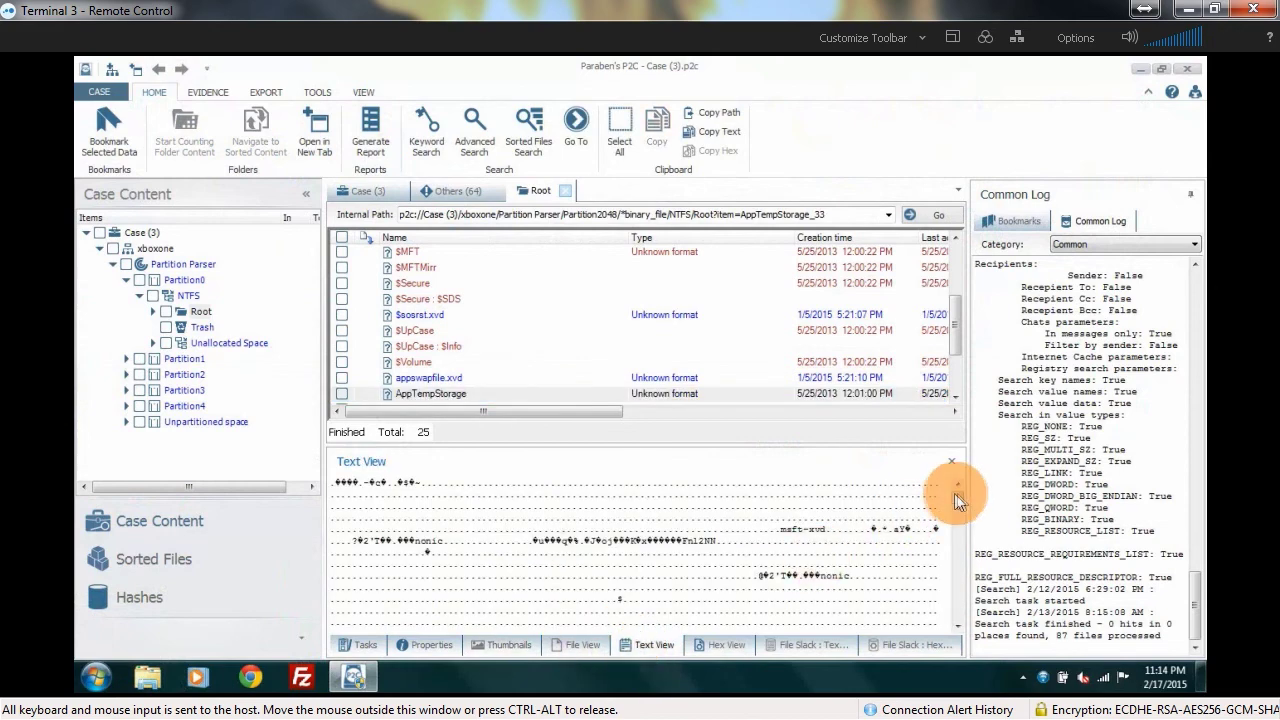
{"action": "left_click_drag", "start_coordinate": [959, 494], "coordinate": [959, 550]}
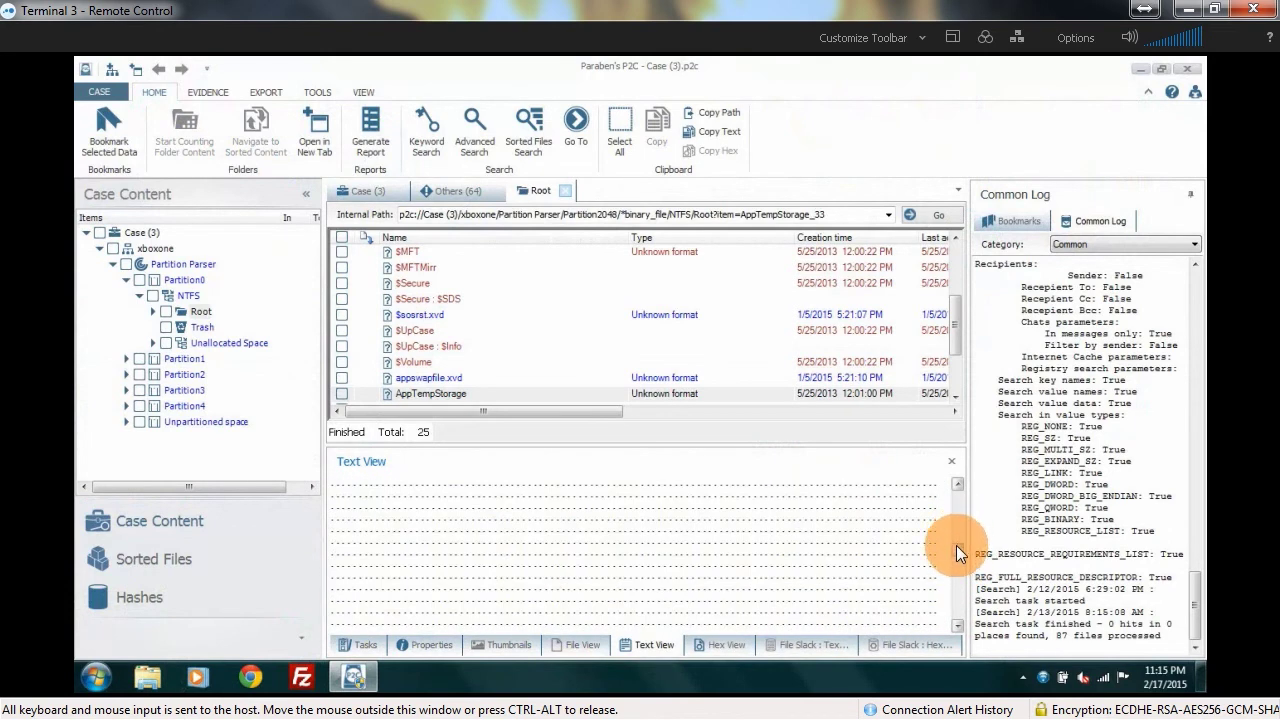
{"action": "left_click_drag", "start_coordinate": [957, 537], "coordinate": [959, 511]}
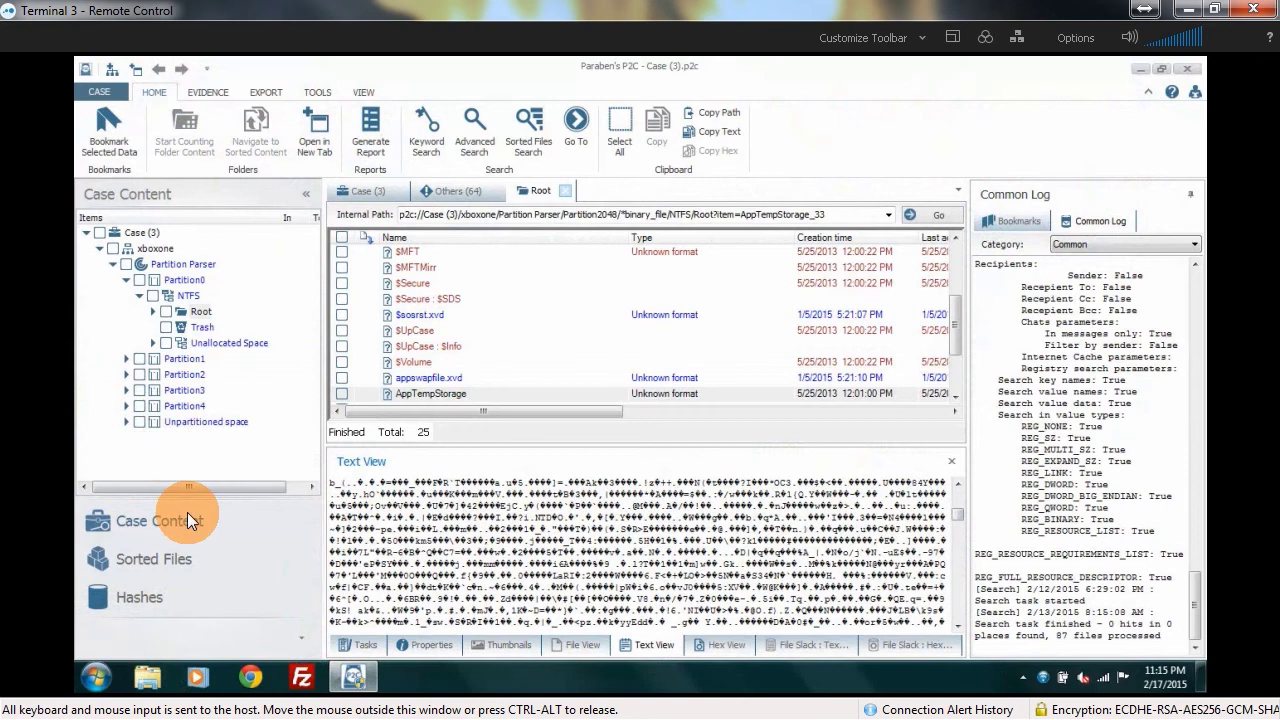
List the sorted graphics recovered from unallocated space and view the thumbnail of unallocated_1_12097974_2560.bmp.
{"action": "left_click", "coordinate": [157, 566]}
{"action": "left_click_drag", "start_coordinate": [310, 333], "coordinate": [314, 301]}
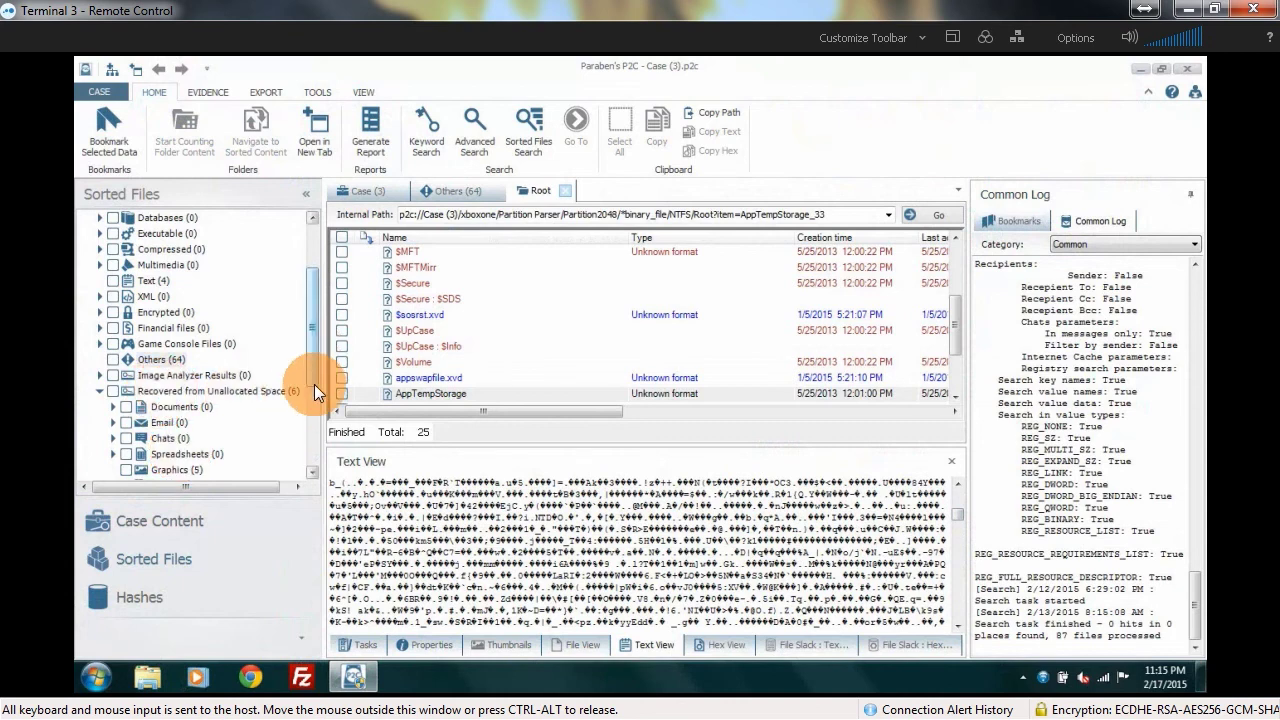
{"action": "scroll", "coordinate": [309, 415], "scroll_direction": "down", "scroll_amount": 3}
{"action": "left_click", "coordinate": [176, 343]}
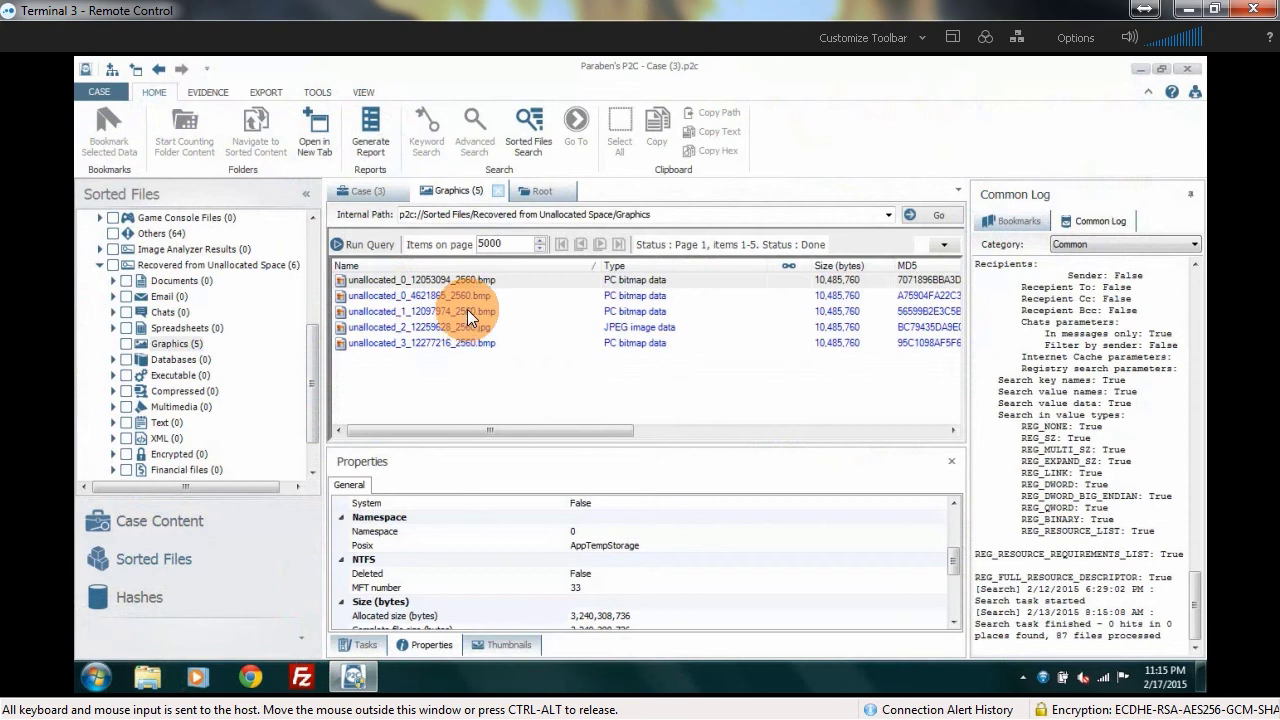
{"action": "left_click", "coordinate": [467, 310]}
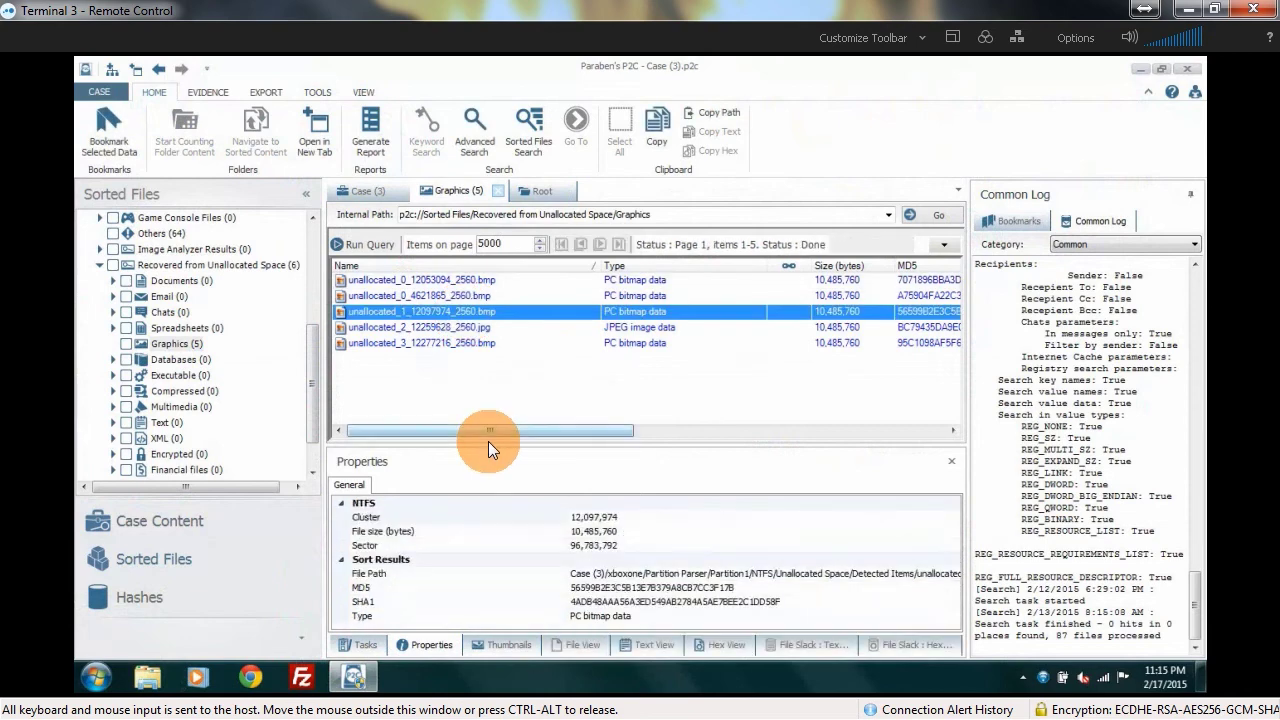
{"action": "left_click", "coordinate": [500, 646]}
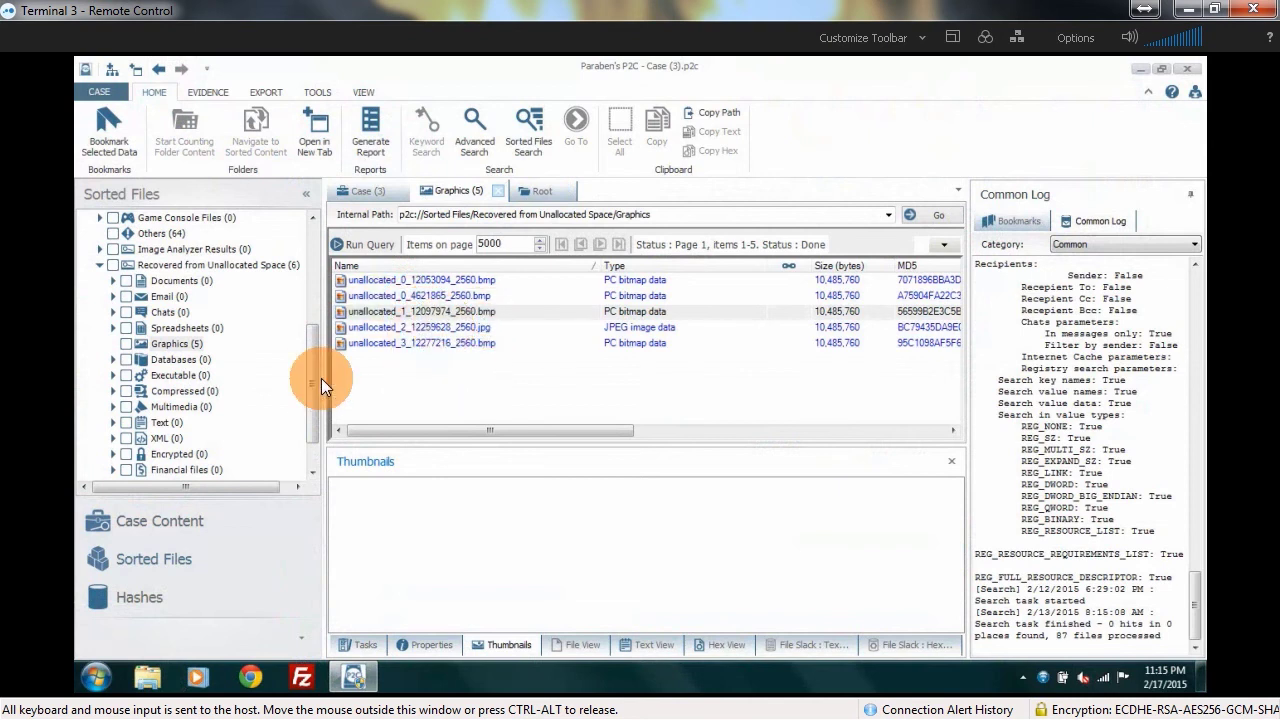
Return to the case content and list the contents of Partition0, its NTFS volume and that volume's Root folder.
{"action": "scroll", "coordinate": [308, 440], "scroll_direction": "down", "scroll_amount": 1}
{"action": "left_click_drag", "start_coordinate": [311, 400], "coordinate": [311, 222]}
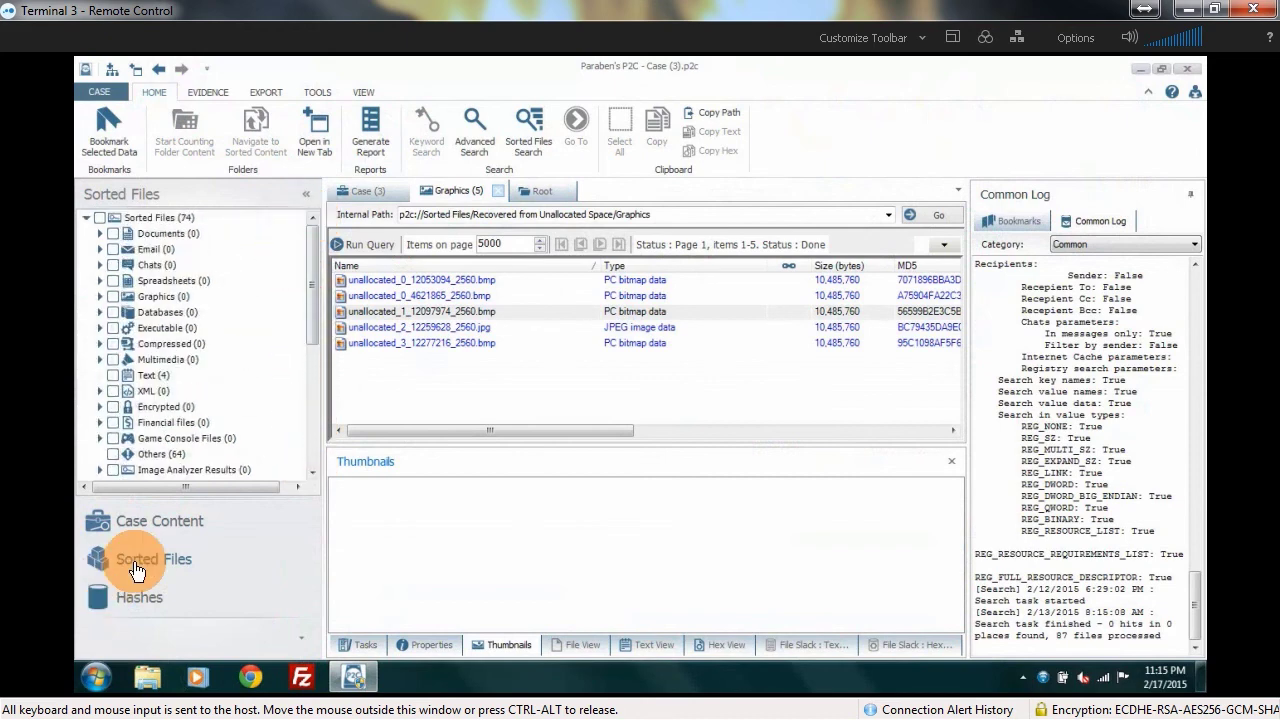
{"action": "left_click", "coordinate": [150, 522]}
{"action": "left_click", "coordinate": [156, 282]}
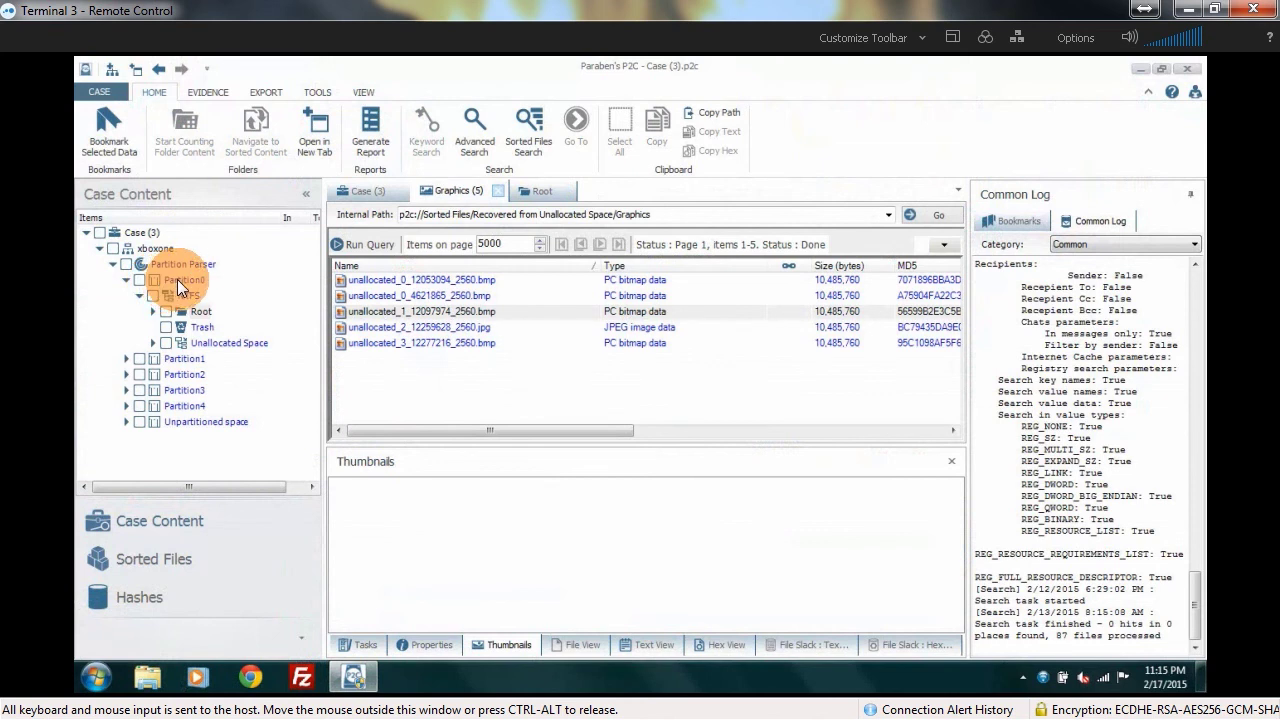
{"action": "left_click", "coordinate": [182, 281]}
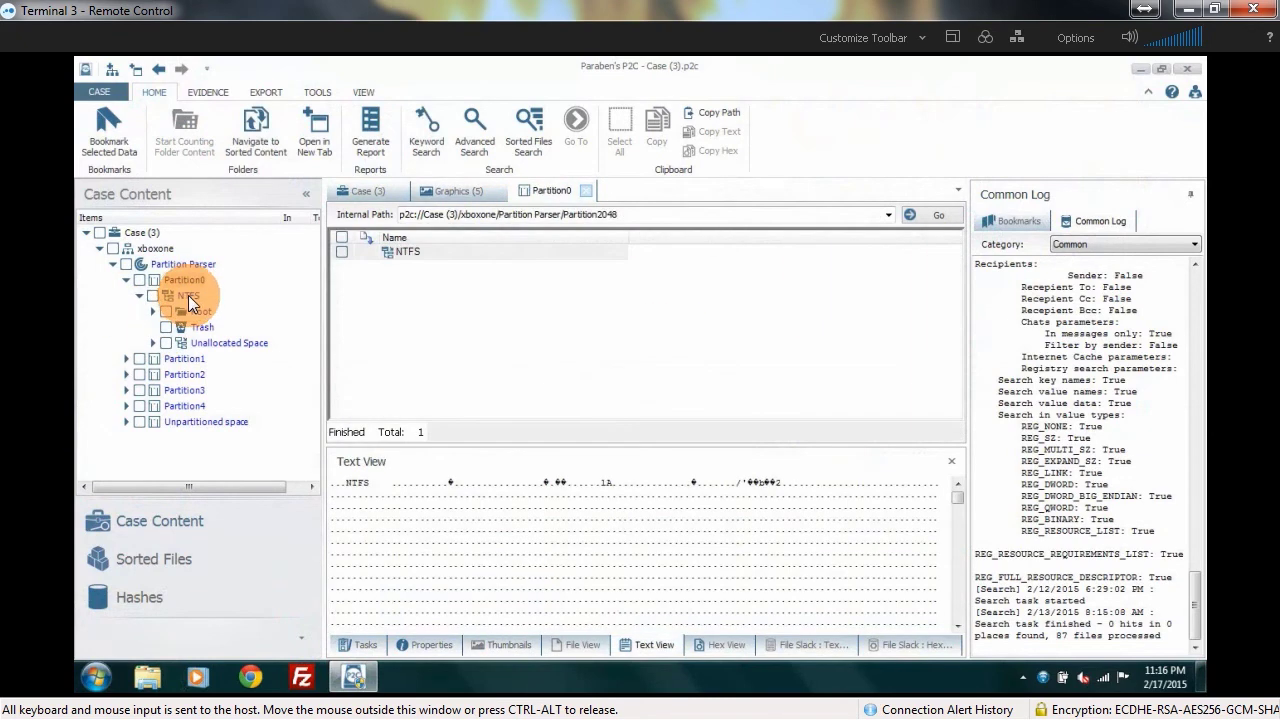
{"action": "left_click", "coordinate": [189, 296]}
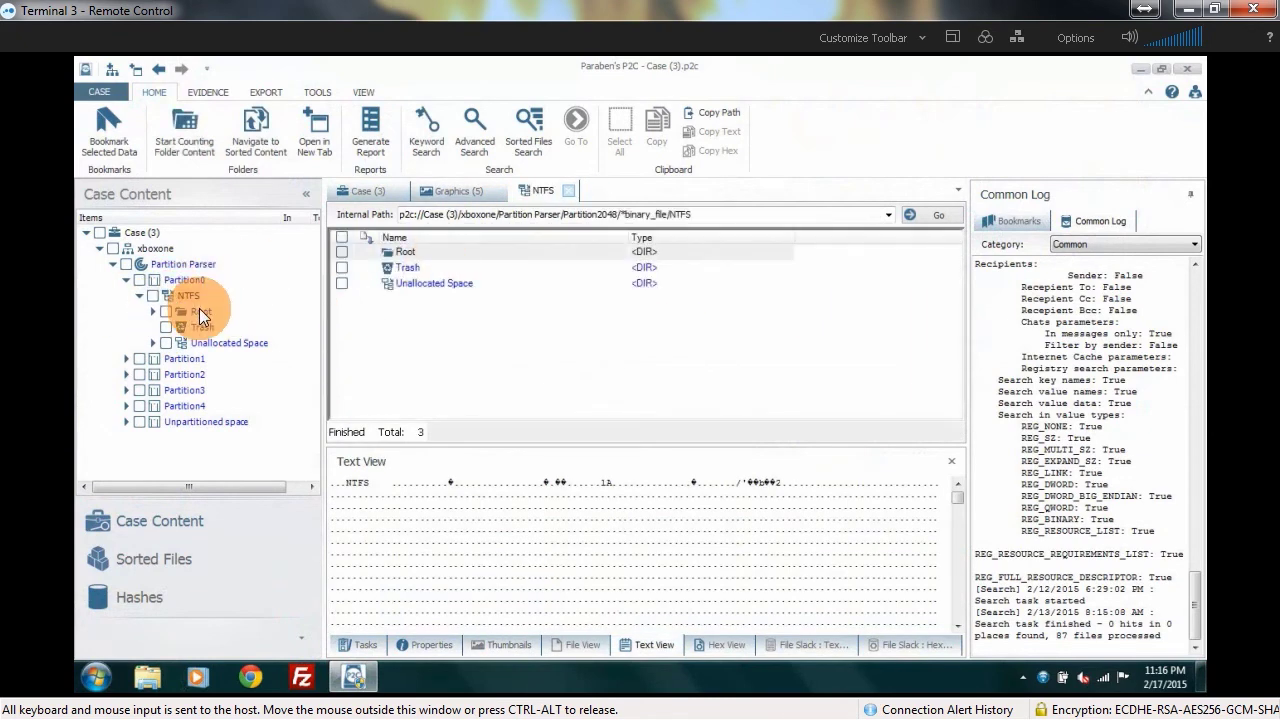
{"action": "left_click", "coordinate": [199, 310]}
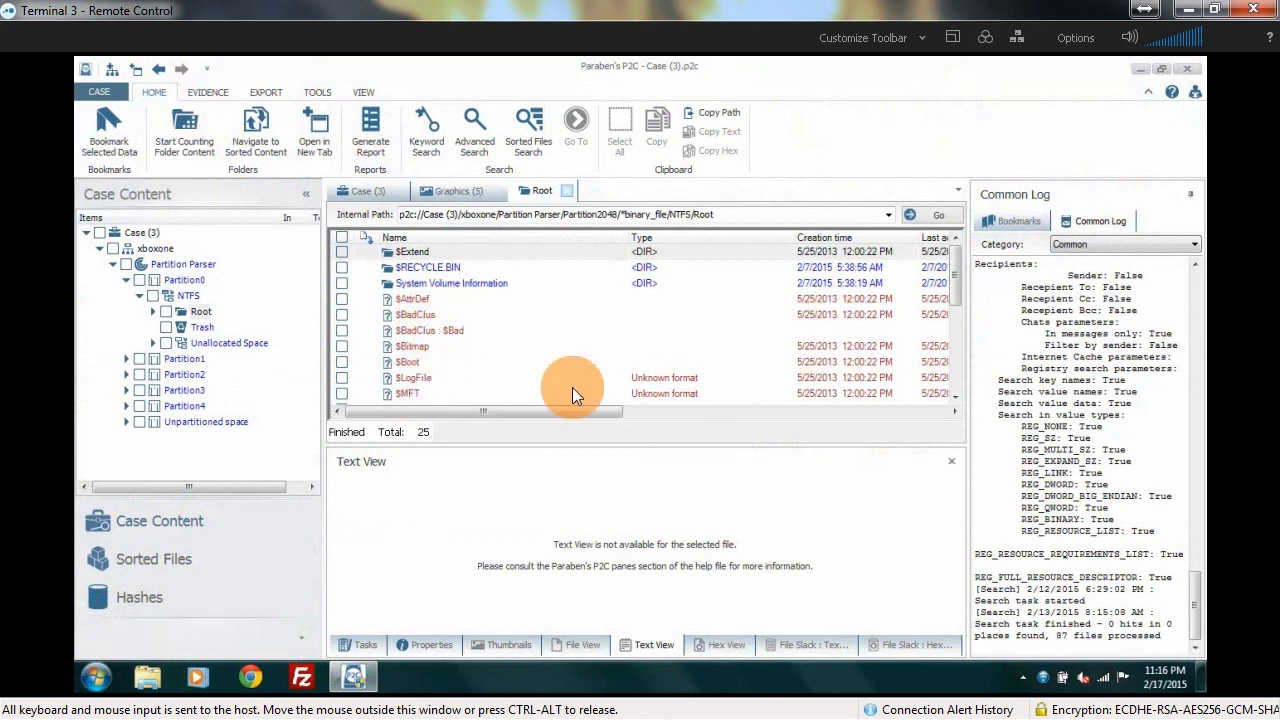
Examine the contents of $sosrst.xvd in Partition0's Root folder as text.
{"action": "left_click_drag", "start_coordinate": [955, 295], "coordinate": [951, 331]}
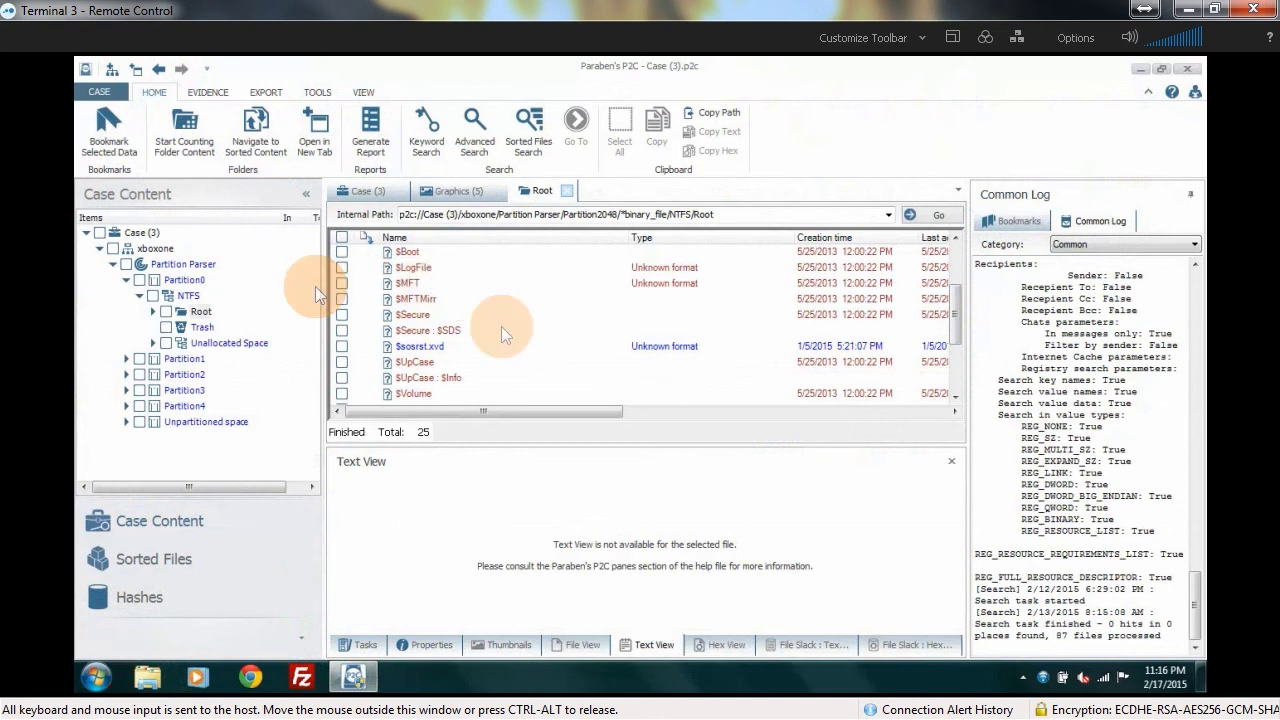
{"action": "left_click", "coordinate": [421, 348]}
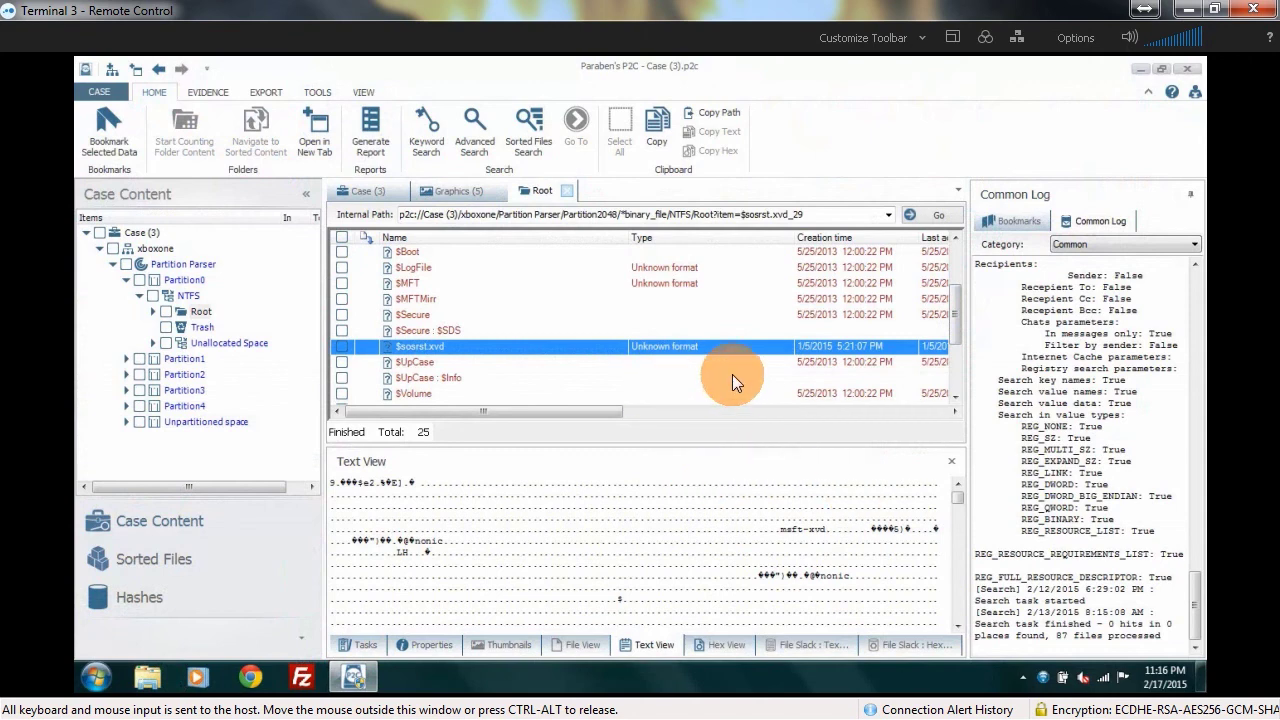
{"action": "left_click", "coordinate": [958, 513]}
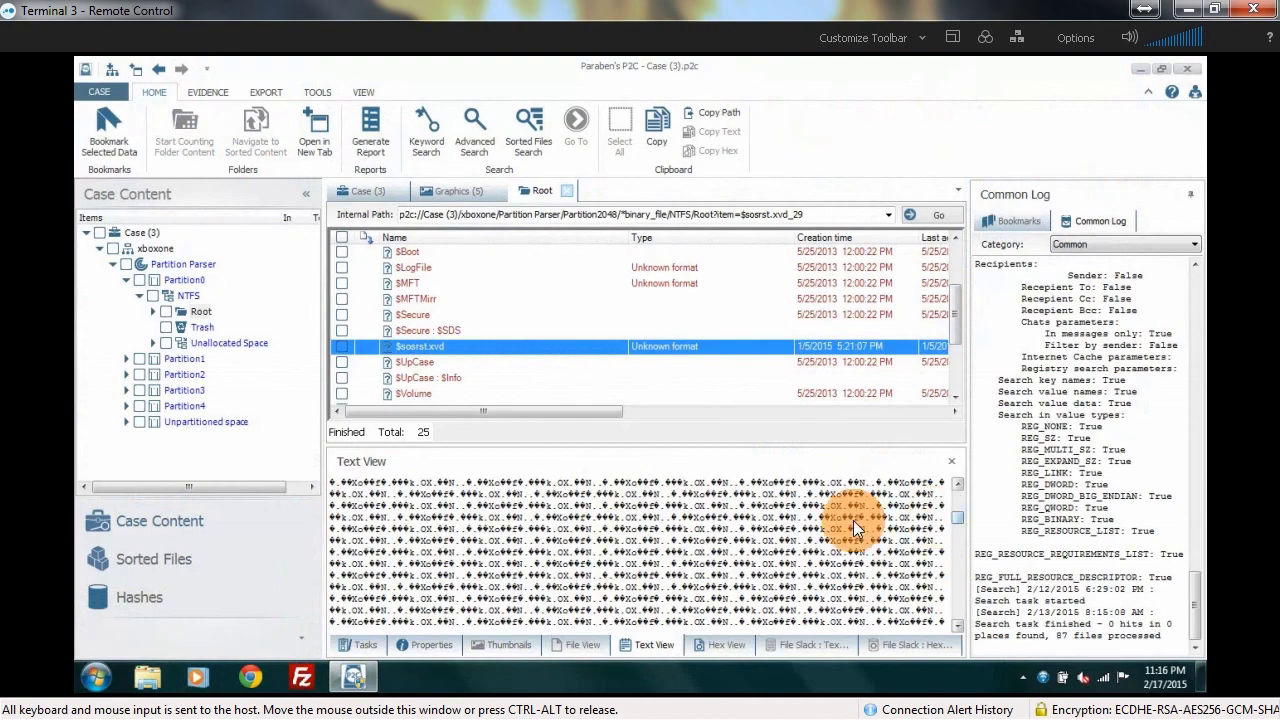
{"action": "left_click_drag", "start_coordinate": [958, 530], "coordinate": [962, 567]}
List the PLS folder in Partition1's NTFS Root and view SystemExt.green.xvd and Template2.green.xvd as text.
{"action": "left_click", "coordinate": [126, 358]}
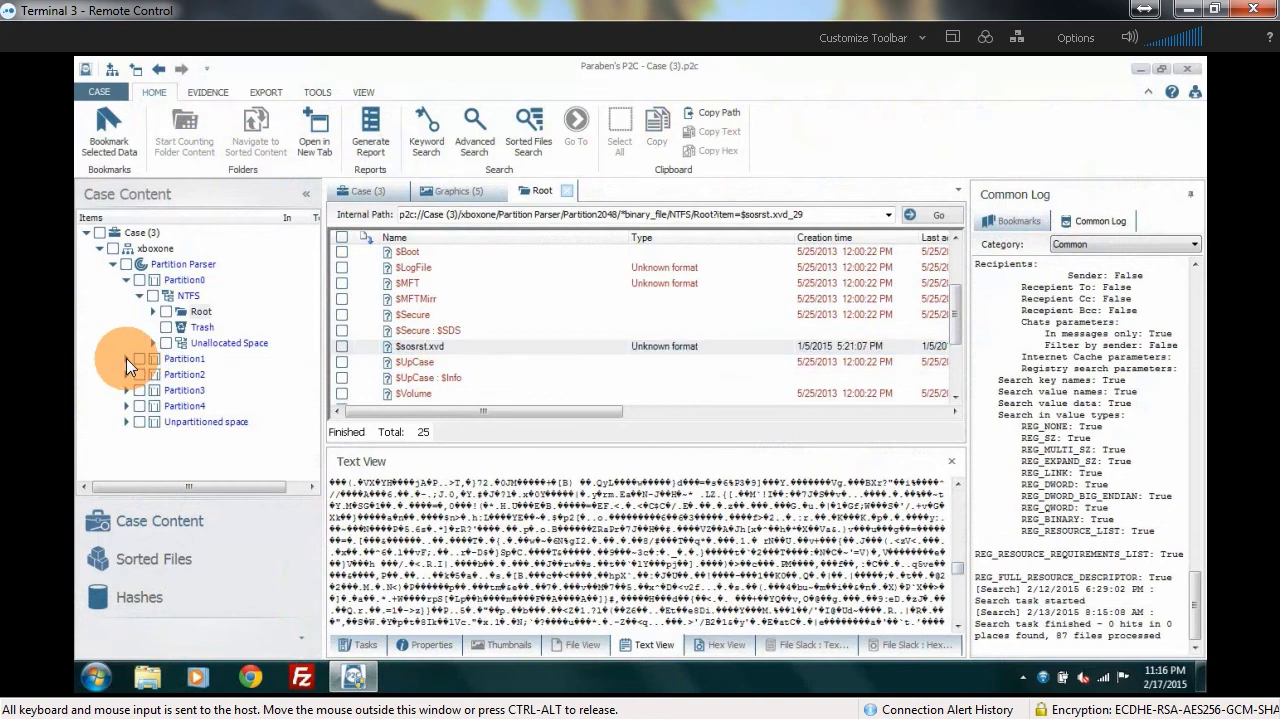
{"action": "left_click", "coordinate": [138, 374]}
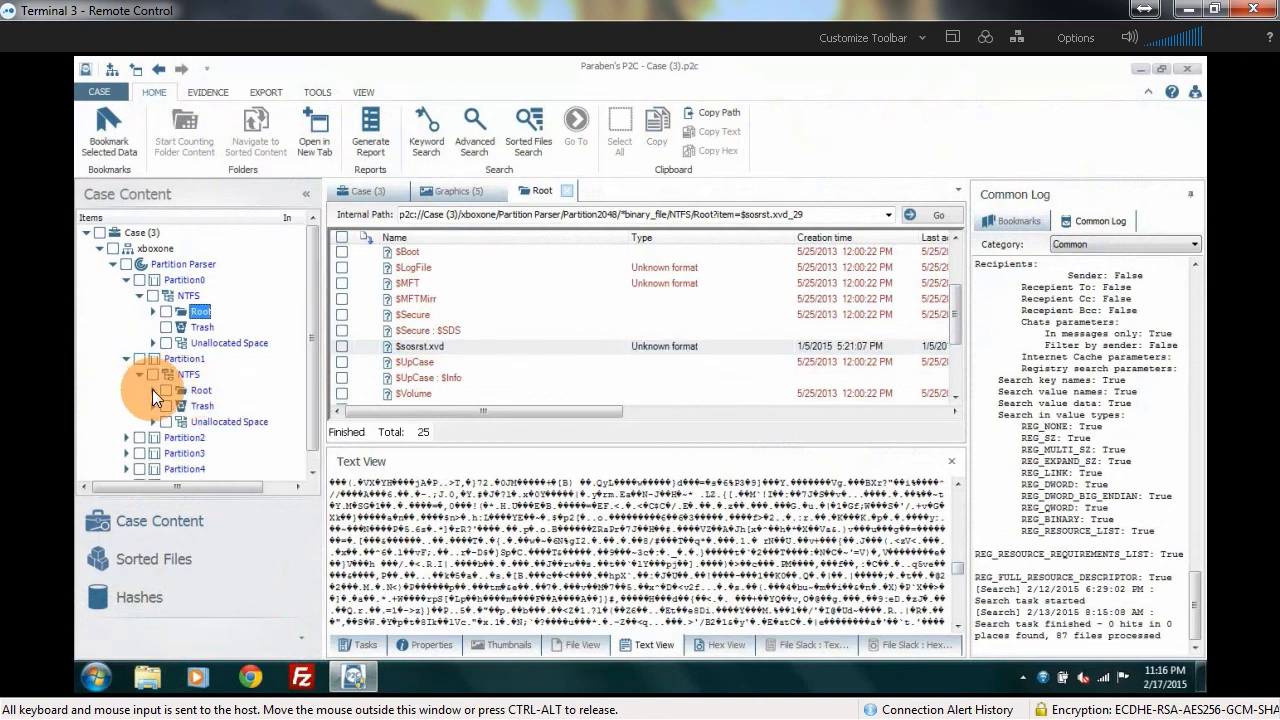
{"action": "left_click", "coordinate": [152, 389]}
{"action": "scroll", "coordinate": [312, 413], "scroll_direction": "down", "scroll_amount": 1}
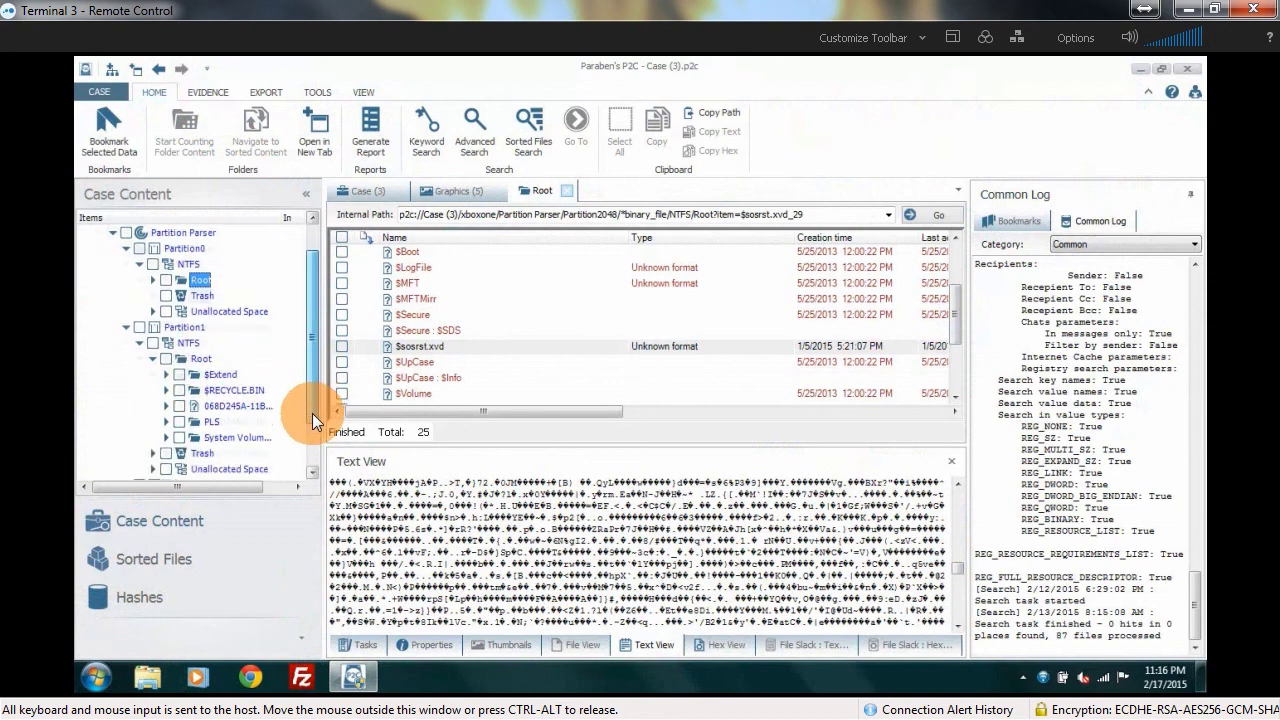
{"action": "left_click", "coordinate": [203, 404]}
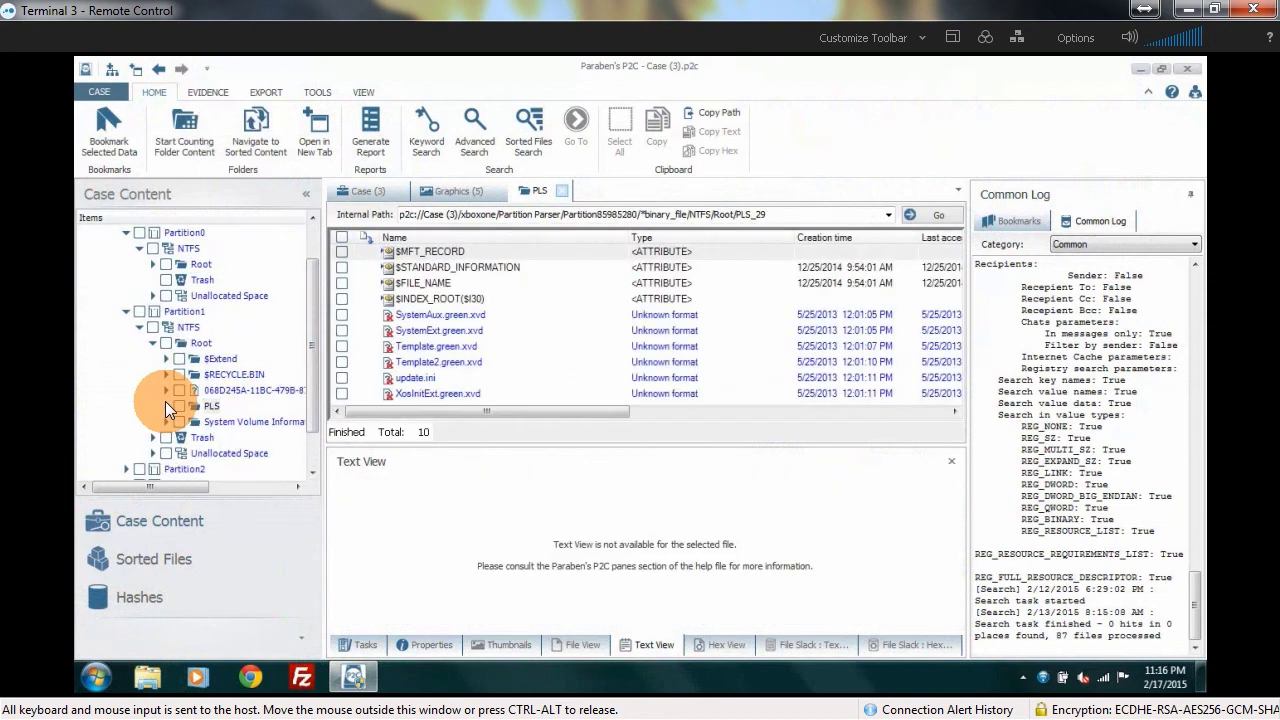
{"action": "left_click", "coordinate": [440, 331]}
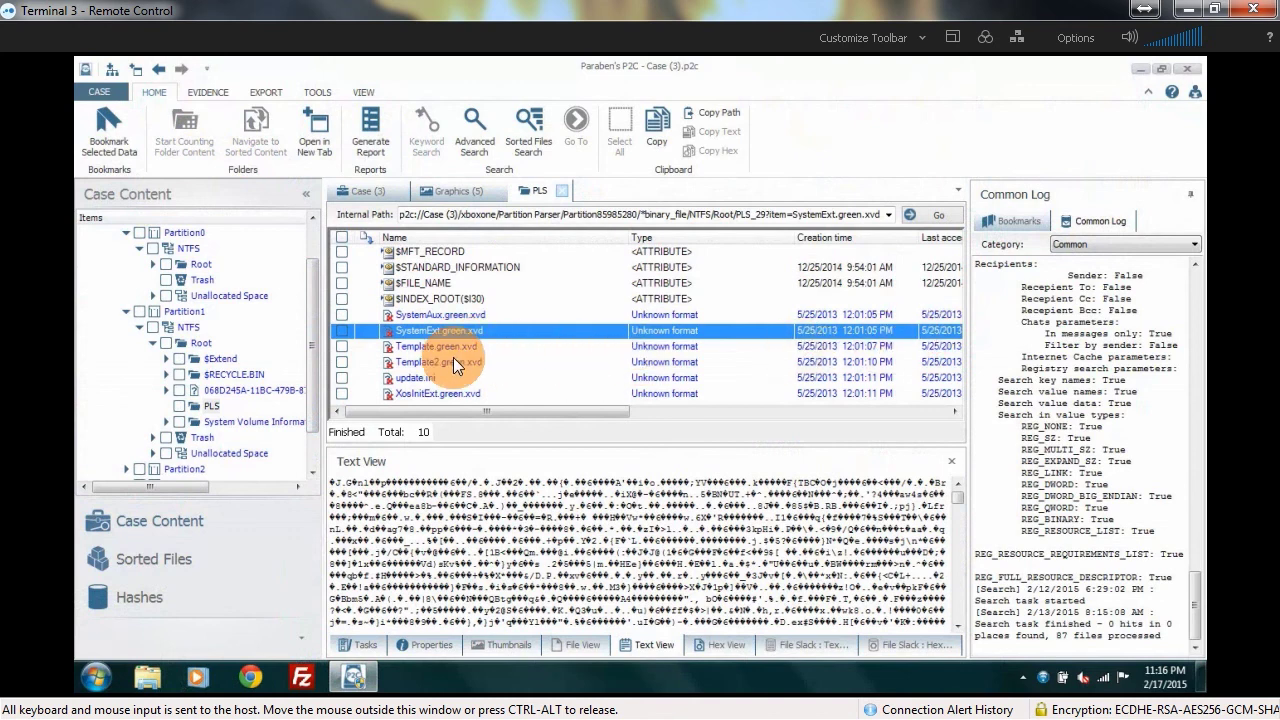
{"action": "left_click", "coordinate": [455, 365]}
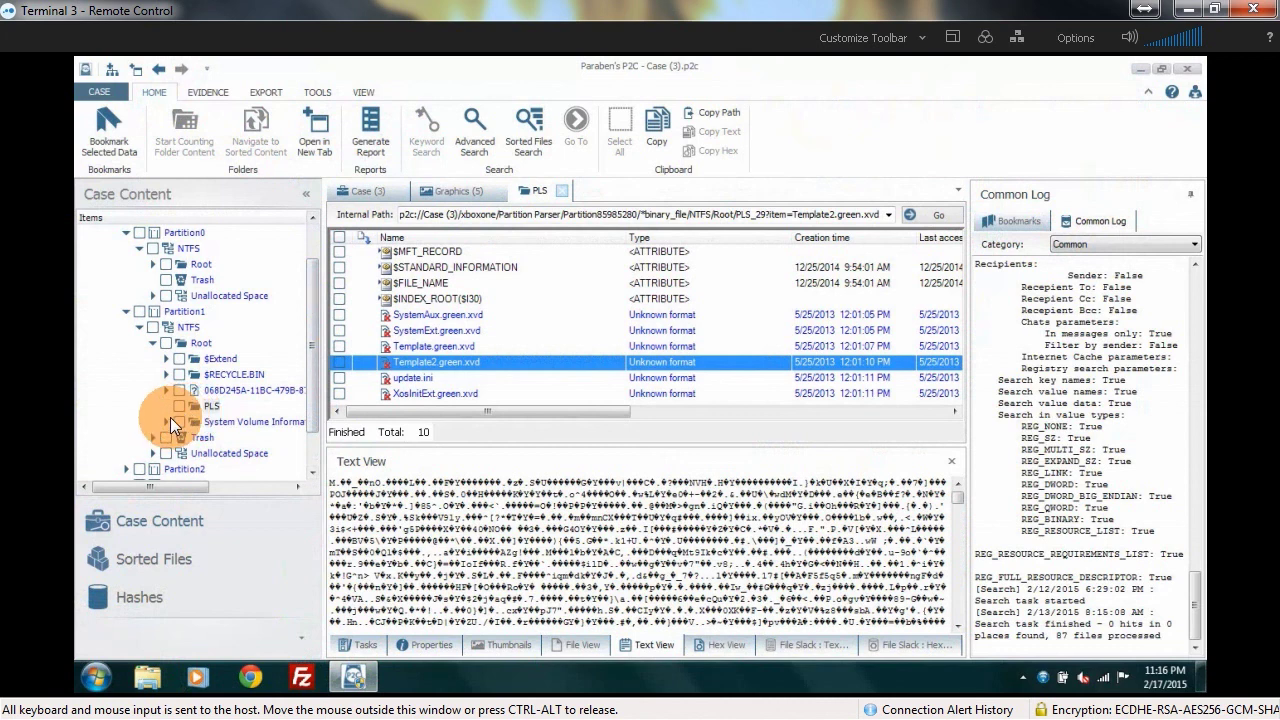
Expand Partition2 down to its NTFS Root folder and list the contents of SharedStorage and controllers.
{"action": "left_click_drag", "start_coordinate": [311, 371], "coordinate": [308, 405]}
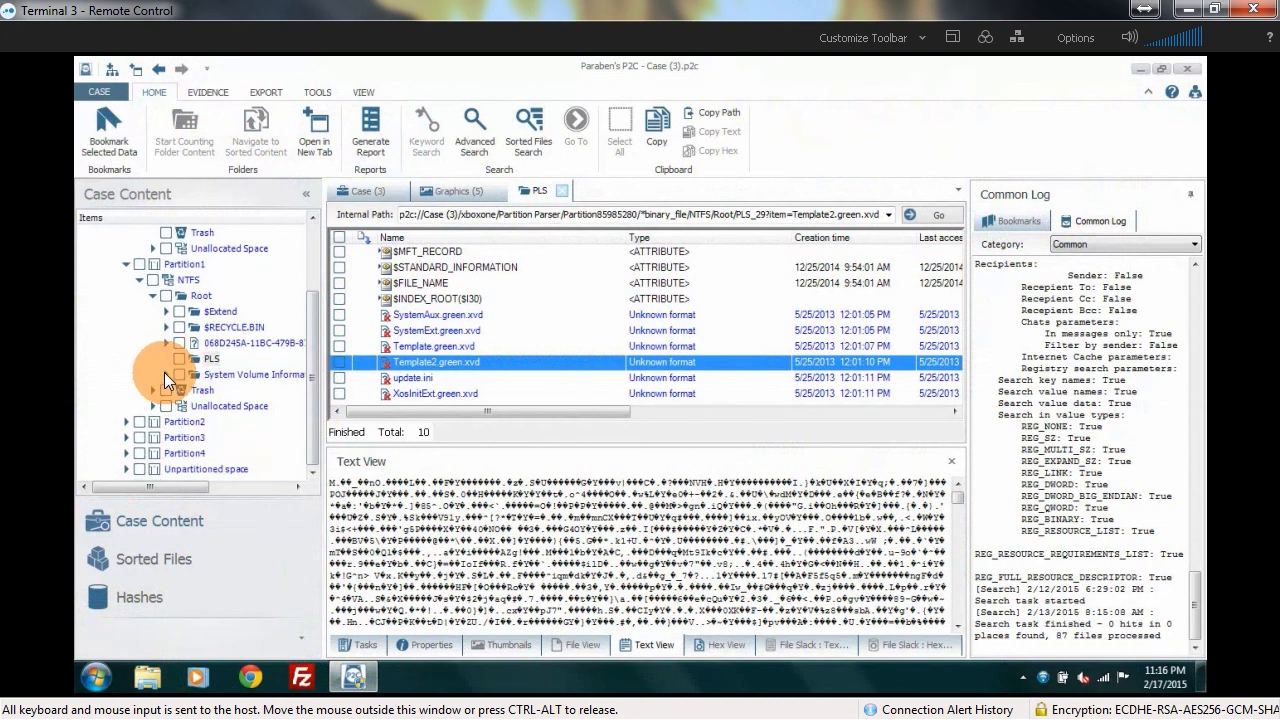
{"action": "left_click", "coordinate": [126, 422]}
{"action": "left_click", "coordinate": [312, 393]}
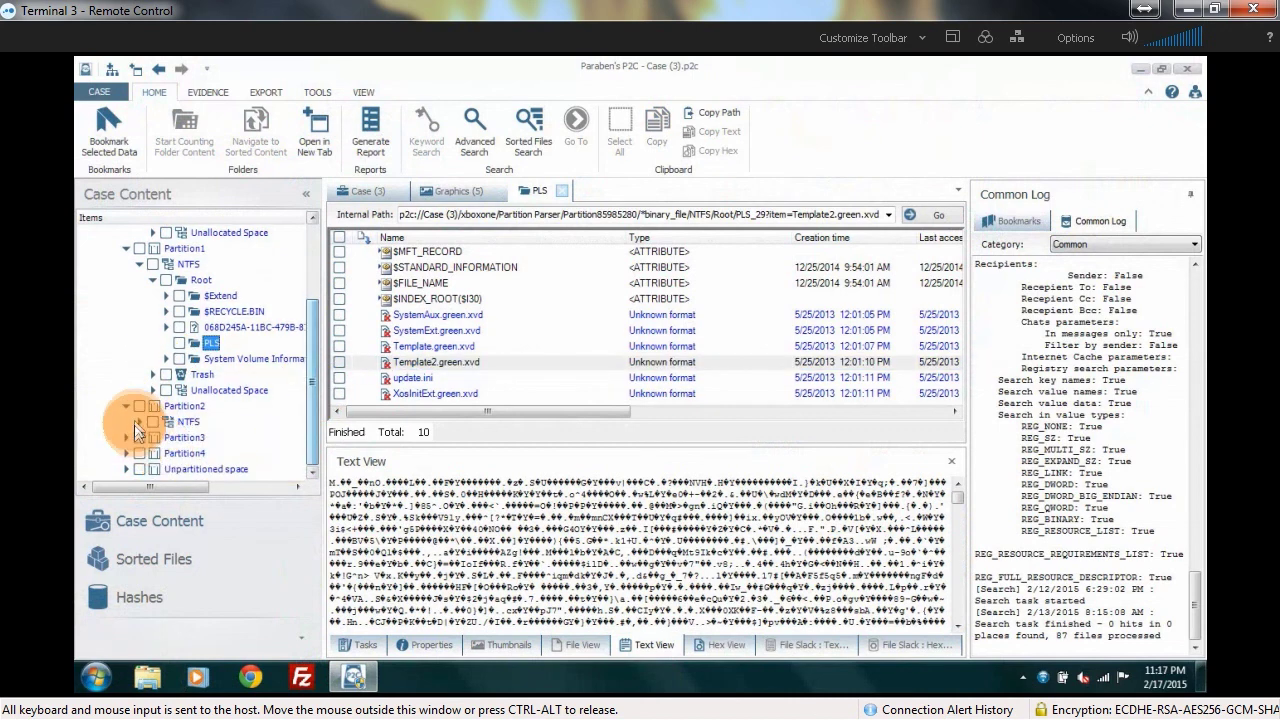
{"action": "left_click", "coordinate": [142, 422]}
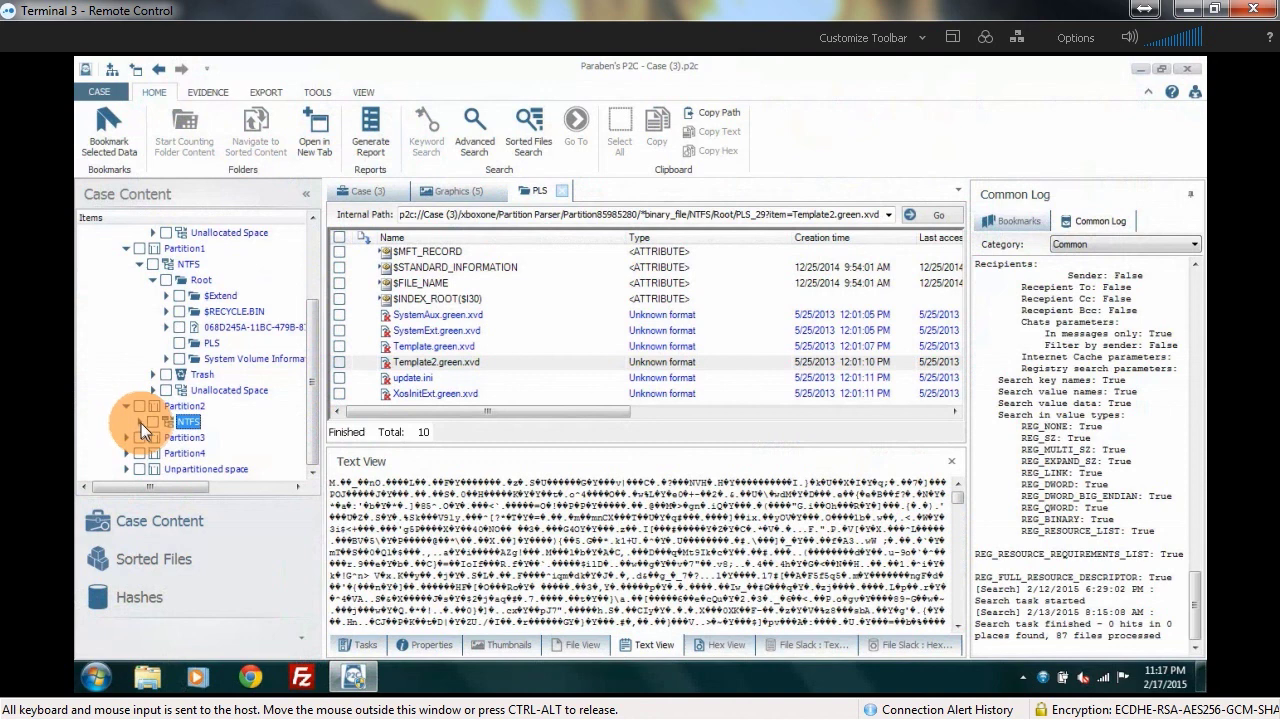
{"action": "left_click", "coordinate": [140, 423]}
{"action": "left_click_drag", "start_coordinate": [312, 403], "coordinate": [296, 465]}
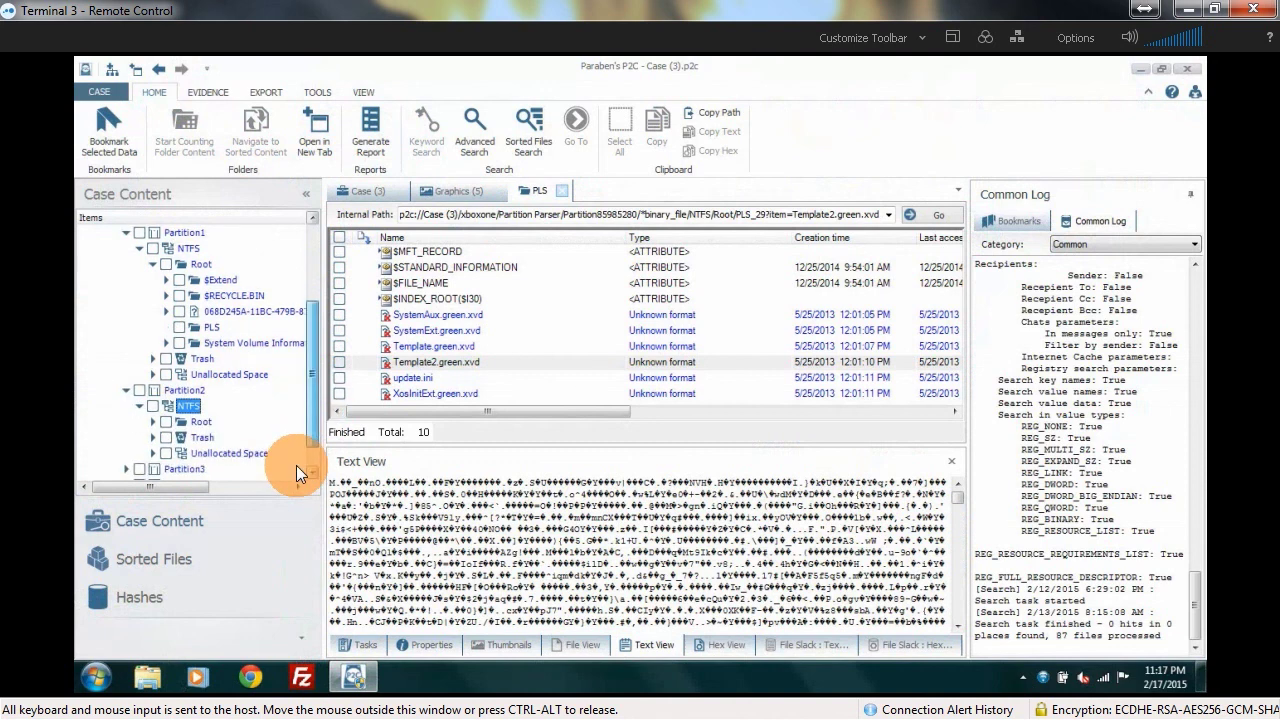
{"action": "left_click", "coordinate": [152, 391]}
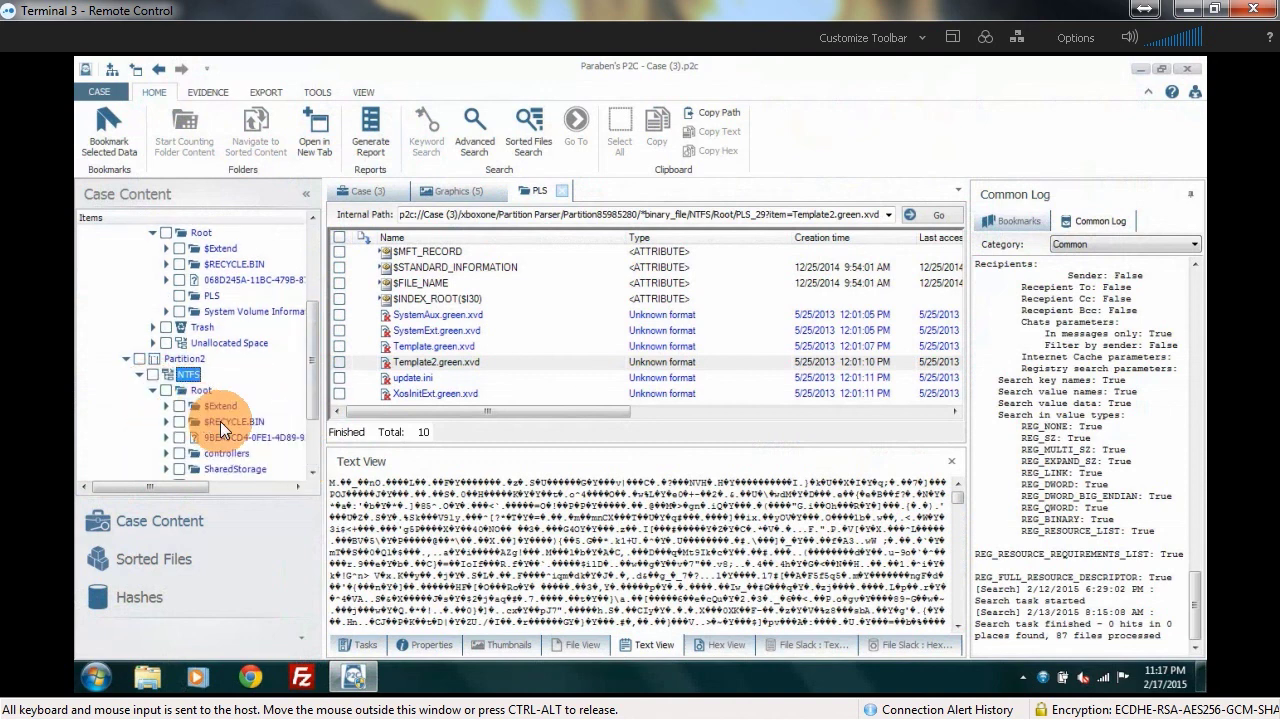
{"action": "scroll", "coordinate": [310, 449], "scroll_direction": "down", "scroll_amount": 2}
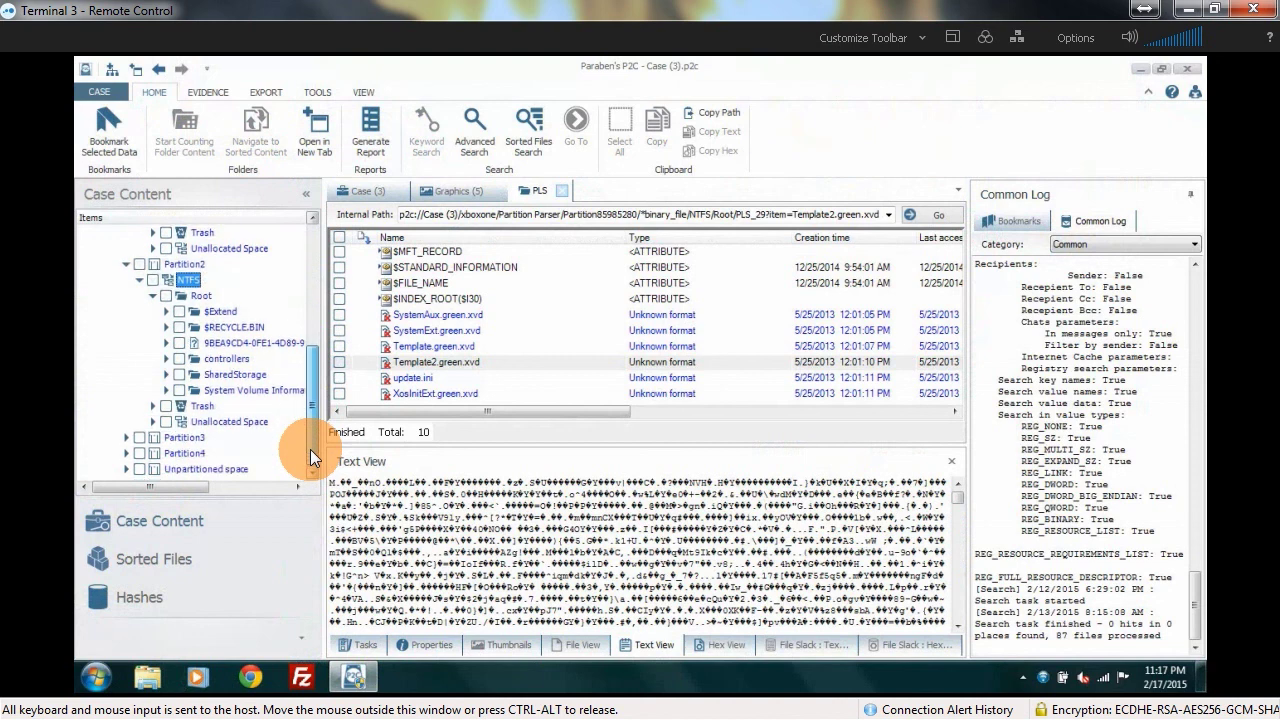
{"action": "left_click", "coordinate": [227, 375]}
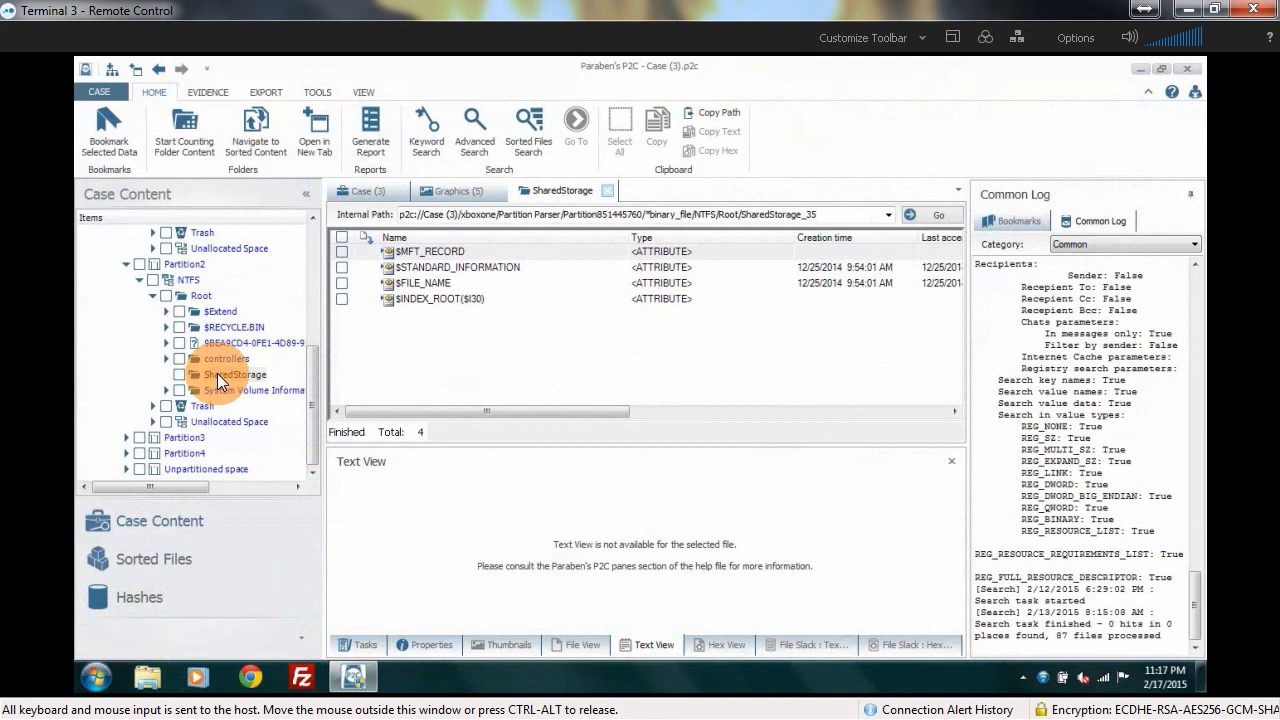
{"action": "left_click", "coordinate": [227, 360]}
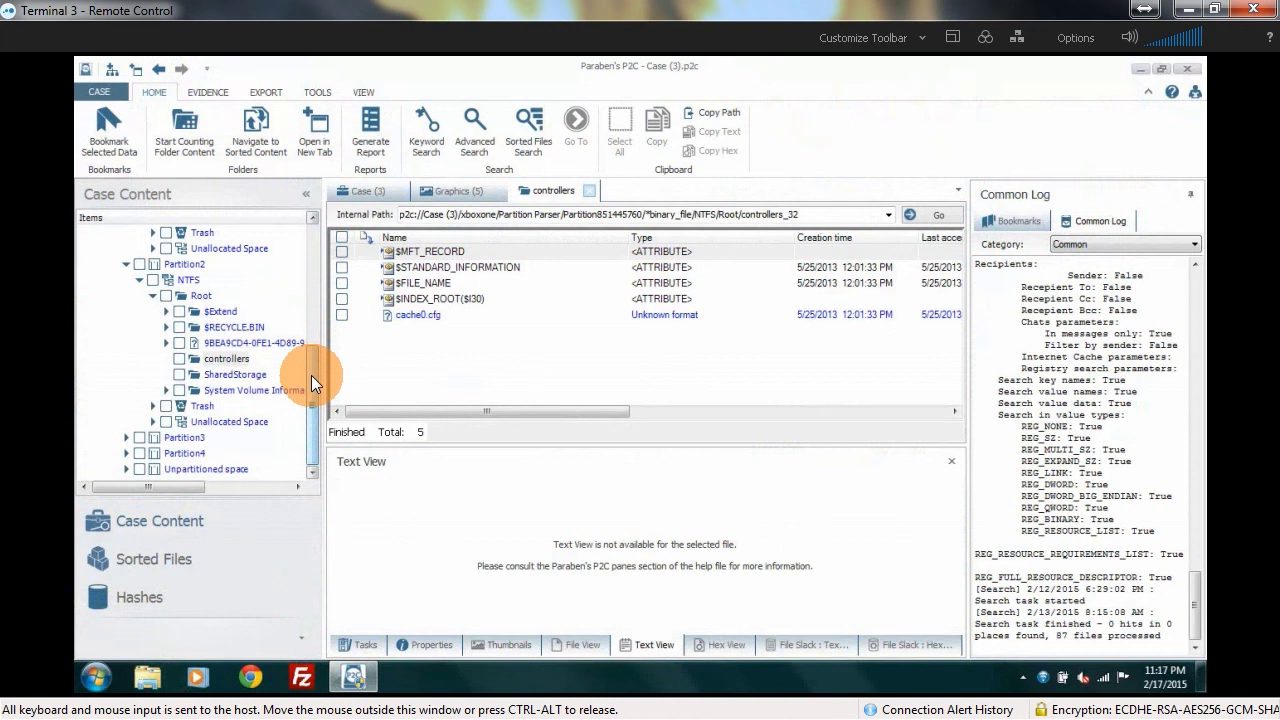
{"action": "scroll", "coordinate": [312, 371], "scroll_direction": "up", "scroll_amount": 1}
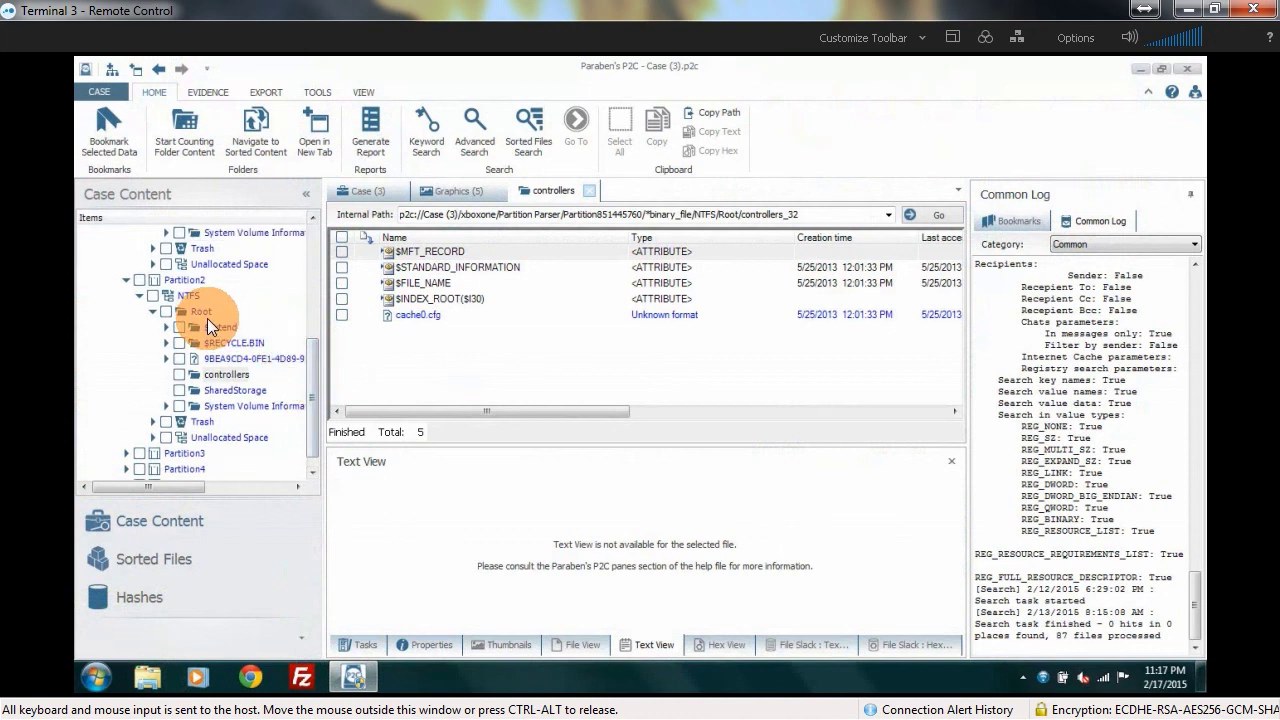